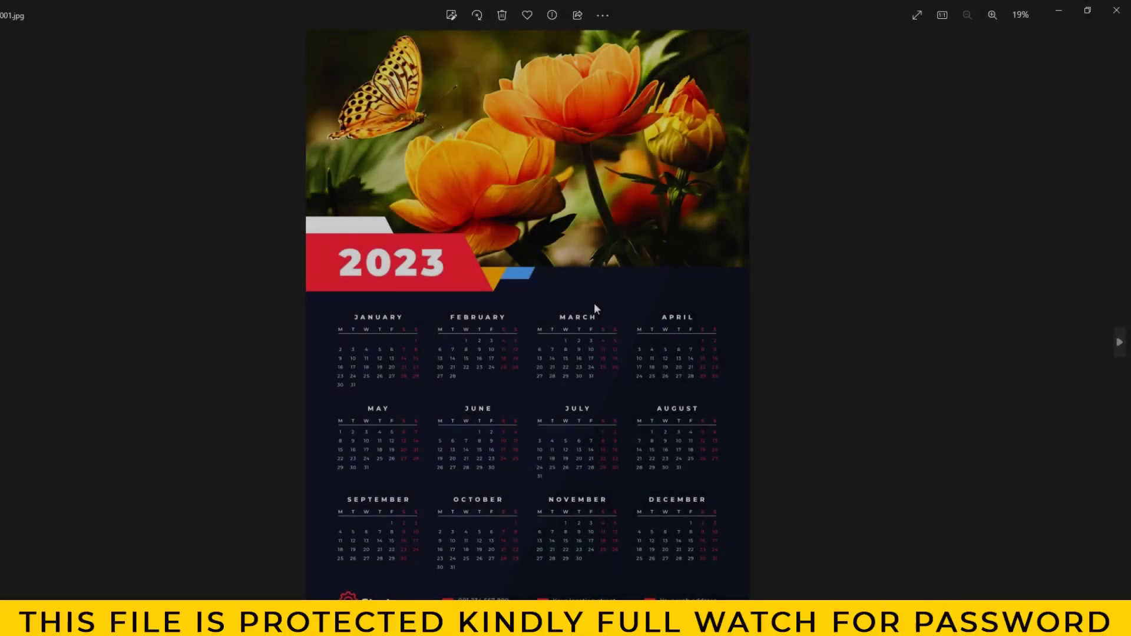
Zoom into the flower calendar and bring the May–August months into view.
{"action": "scroll", "coordinate": [594, 307], "scroll_direction": "up", "scroll_amount": 5}
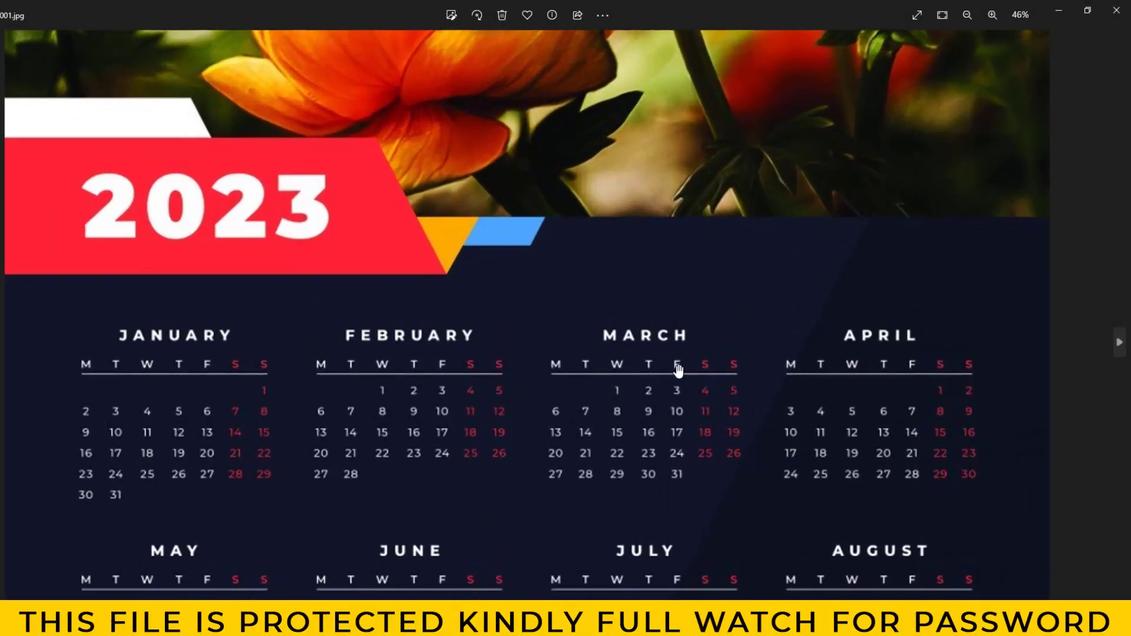
{"action": "left_click_drag", "start_coordinate": [679, 370], "coordinate": [643, 191]}
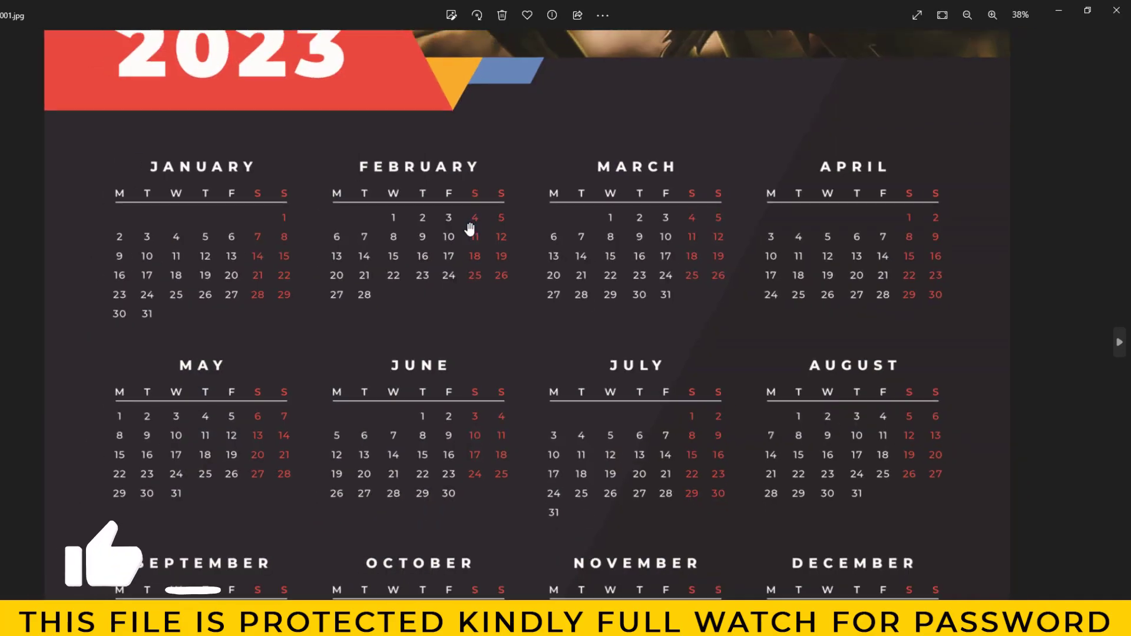
{"action": "scroll", "coordinate": [469, 224], "scroll_direction": "down", "scroll_amount": 1}
{"action": "scroll", "coordinate": [468, 224], "scroll_direction": "up", "scroll_amount": 1}
{"action": "scroll", "coordinate": [468, 224], "scroll_direction": "up", "scroll_amount": 3}
Pan the enlarged flower calendar to January's grid, then back to the page top.
{"action": "left_click_drag", "start_coordinate": [392, 216], "coordinate": [550, 306]}
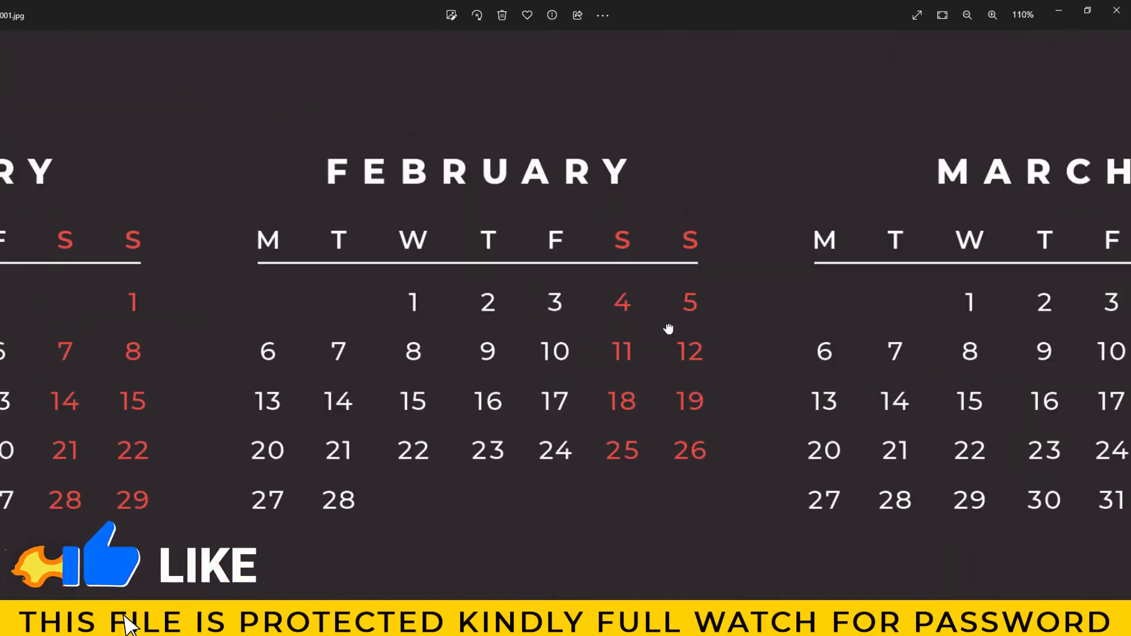
{"action": "mouse_move", "coordinate": [50, 300]}
{"action": "left_mouse_down"}
{"action": "mouse_move", "coordinate": [267, 330]}
{"action": "mouse_move", "coordinate": [575, 179]}
{"action": "left_mouse_up"}
{"action": "scroll", "coordinate": [267, 330], "scroll_direction": "up", "scroll_amount": 2}
{"action": "scroll", "coordinate": [575, 179], "scroll_direction": "down", "scroll_amount": 1}
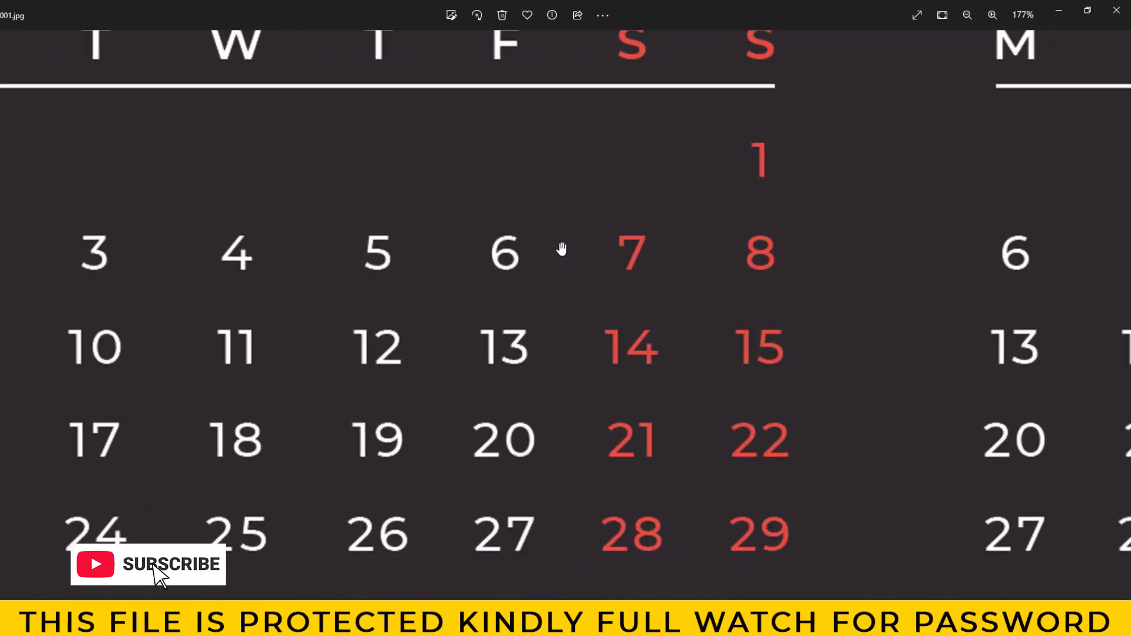
{"action": "scroll", "coordinate": [560, 251], "scroll_direction": "down", "scroll_amount": 2}
{"action": "scroll", "coordinate": [560, 252], "scroll_direction": "down", "scroll_amount": 1}
{"action": "left_click_drag", "start_coordinate": [484, 203], "coordinate": [566, 391]}
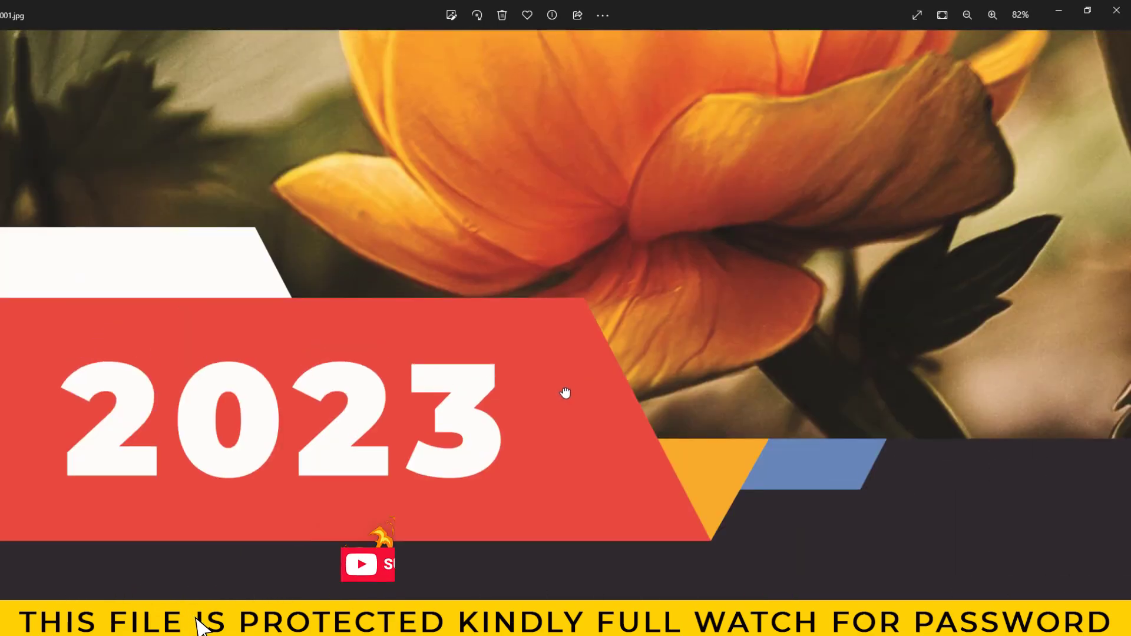
{"action": "scroll", "coordinate": [589, 371], "scroll_direction": "down", "scroll_amount": 1}
{"action": "scroll", "coordinate": [651, 371], "scroll_direction": "down", "scroll_amount": 2}
{"action": "scroll", "coordinate": [775, 387], "scroll_direction": "down", "scroll_amount": 3}
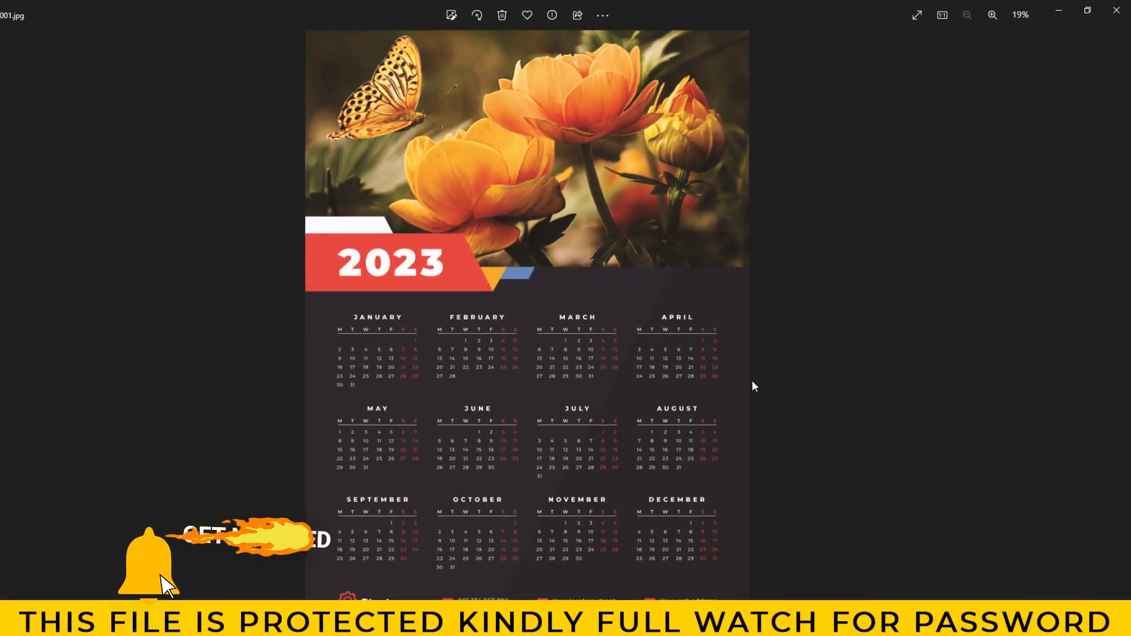
Advance to the city-skyline calendar and zoom in and out to inspect it.
{"action": "key", "text": "Right"}
{"action": "scroll", "coordinate": [538, 298], "scroll_direction": "up", "scroll_amount": 1}
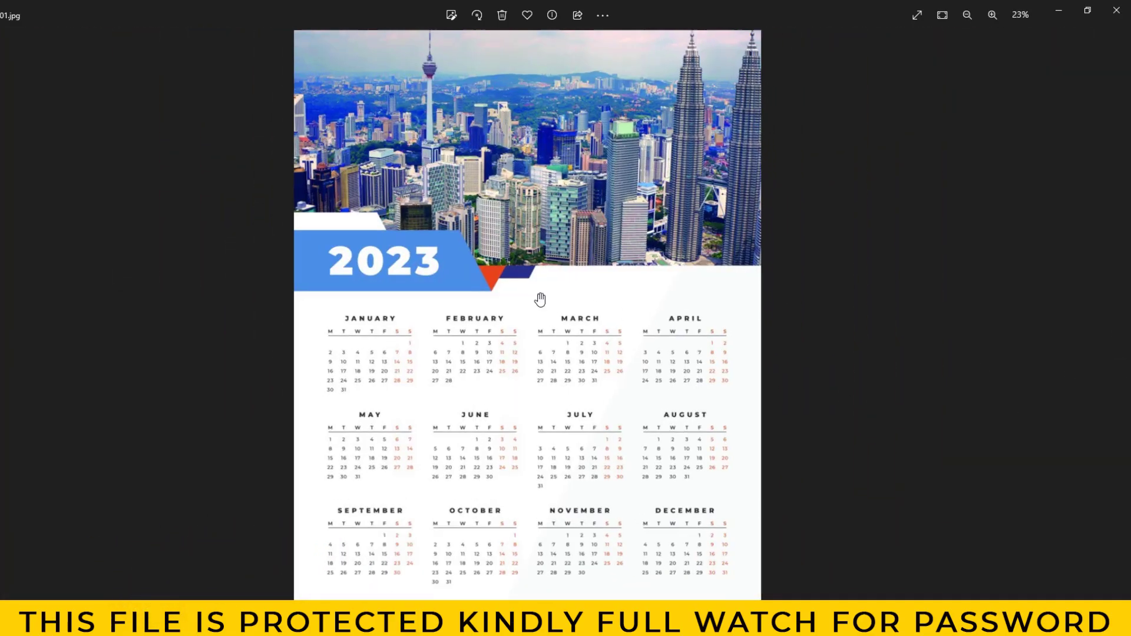
{"action": "scroll", "coordinate": [530, 353], "scroll_direction": "up", "scroll_amount": 2}
{"action": "scroll", "coordinate": [641, 299], "scroll_direction": "down", "scroll_amount": 2}
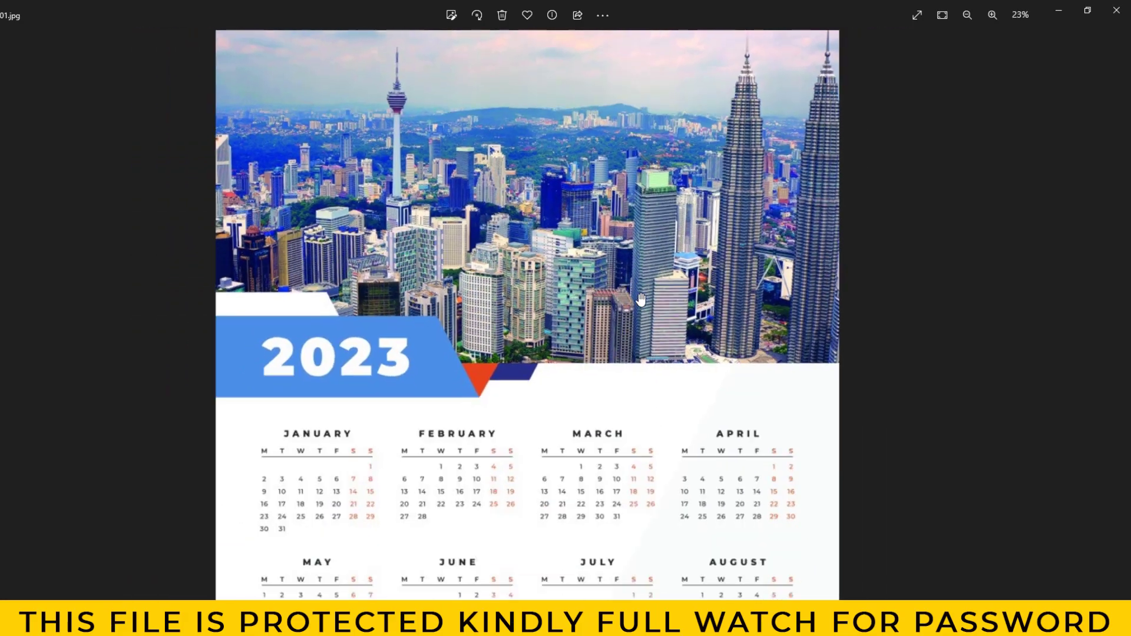
{"action": "scroll", "coordinate": [625, 307], "scroll_direction": "down", "scroll_amount": 1}
{"action": "scroll", "coordinate": [612, 313], "scroll_direction": "up", "scroll_amount": 2}
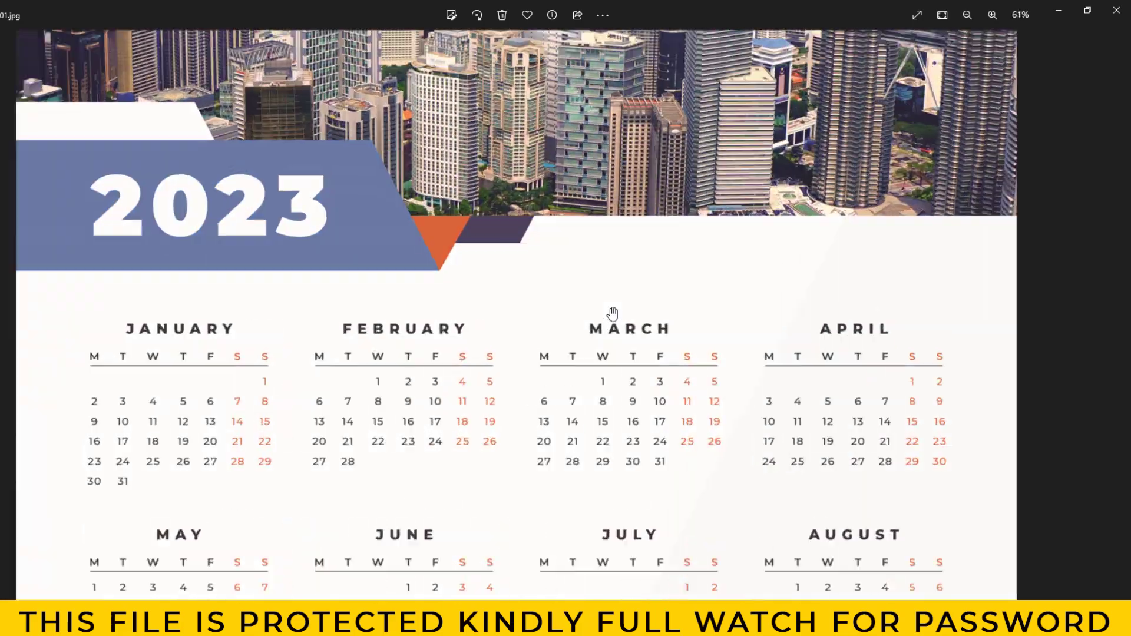
{"action": "scroll", "coordinate": [566, 298], "scroll_direction": "up", "scroll_amount": 2}
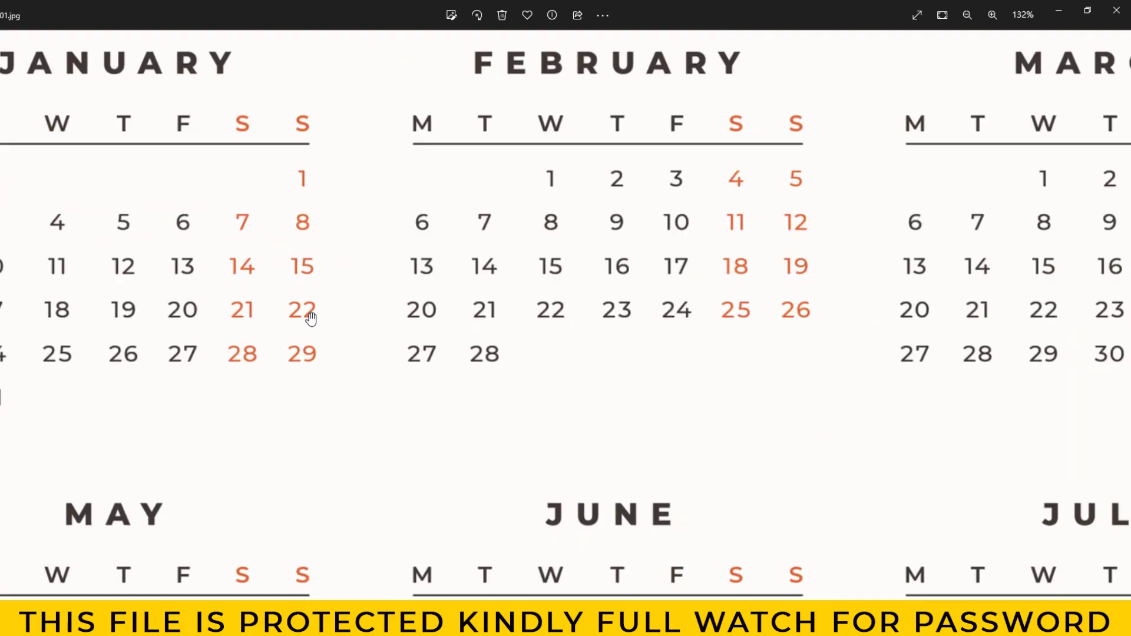
{"action": "scroll", "coordinate": [377, 377], "scroll_direction": "up", "scroll_amount": 2}
{"action": "scroll", "coordinate": [495, 462], "scroll_direction": "down", "scroll_amount": 1}
{"action": "scroll", "coordinate": [493, 461], "scroll_direction": "down", "scroll_amount": 4}
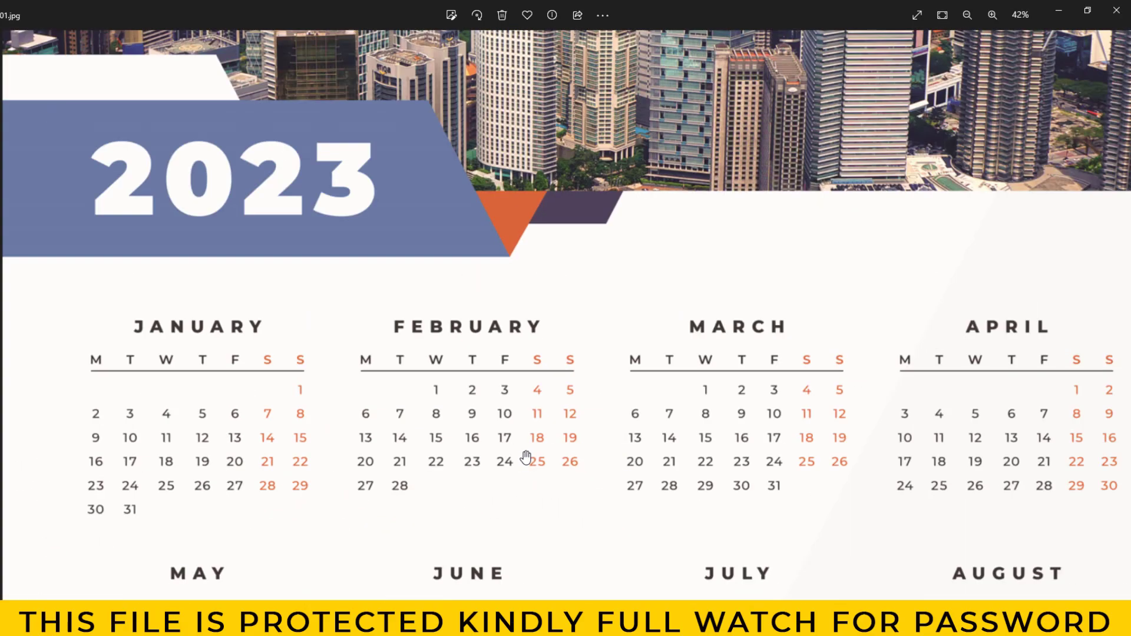
Advance to the grey office-building calendar with the red 2023 banner and zoom around it.
{"action": "key", "text": "Right"}
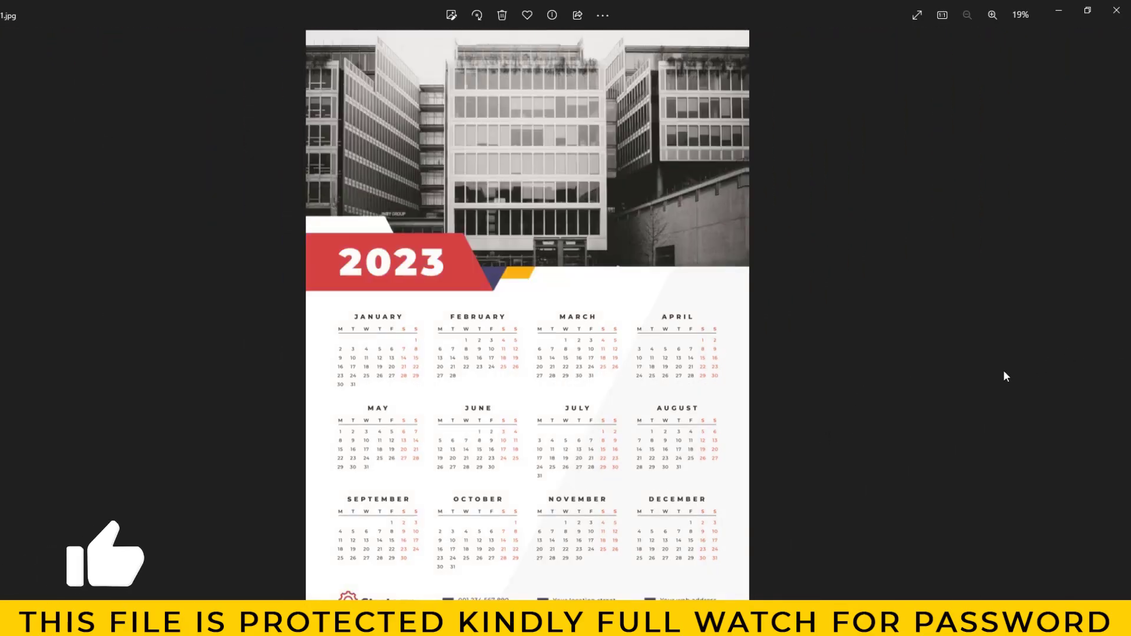
{"action": "scroll", "coordinate": [589, 368], "scroll_direction": "up", "scroll_amount": 2}
{"action": "scroll", "coordinate": [596, 295], "scroll_direction": "down", "scroll_amount": 2}
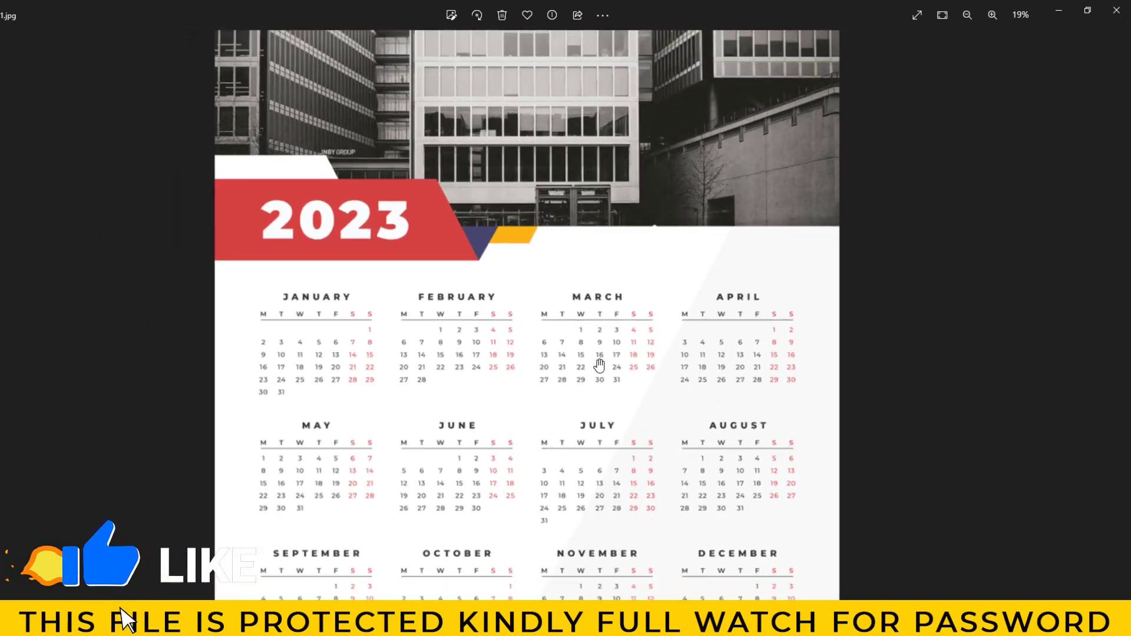
{"action": "scroll", "coordinate": [596, 283], "scroll_direction": "up", "scroll_amount": 2}
{"action": "scroll", "coordinate": [523, 283], "scroll_direction": "up", "scroll_amount": 1}
{"action": "scroll", "coordinate": [585, 220], "scroll_direction": "up", "scroll_amount": 1}
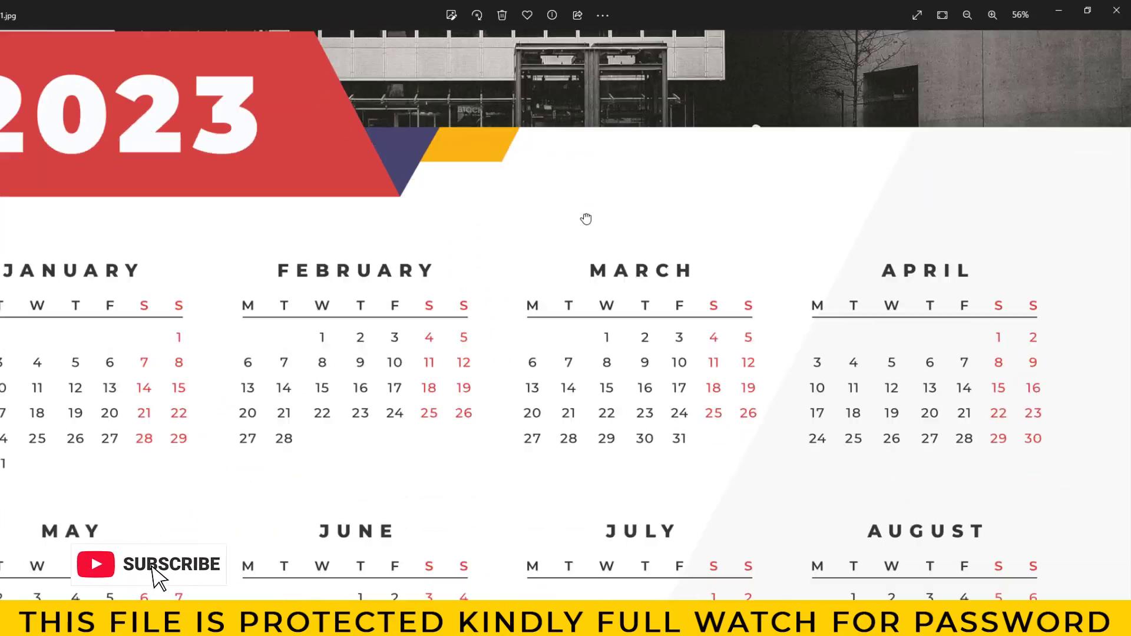
{"action": "scroll", "coordinate": [618, 306], "scroll_direction": "up", "scroll_amount": 1}
{"action": "scroll", "coordinate": [479, 386], "scroll_direction": "down", "scroll_amount": 2}
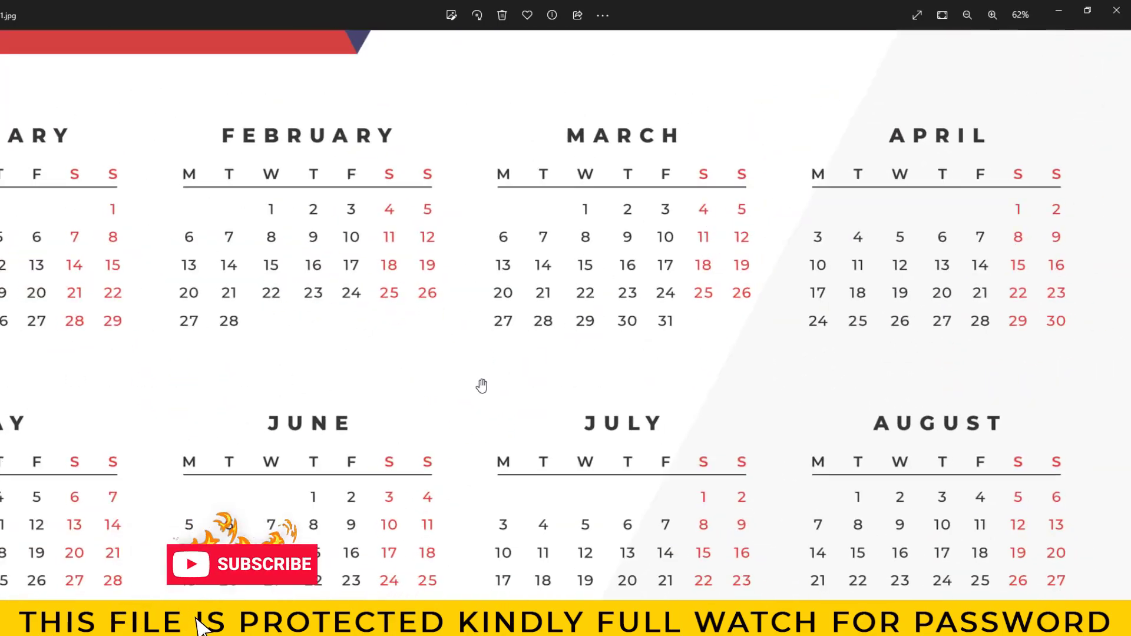
{"action": "scroll", "coordinate": [481, 386], "scroll_direction": "down", "scroll_amount": 1}
{"action": "scroll", "coordinate": [481, 386], "scroll_direction": "down", "scroll_amount": 2}
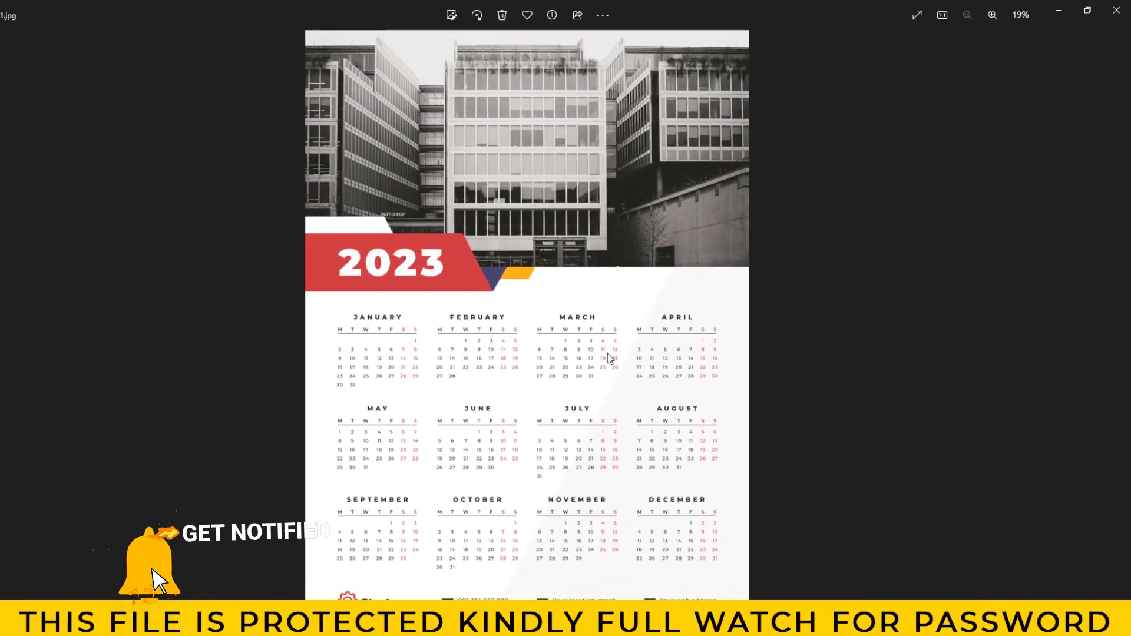
Advance to the Creative Design Studio calendar and zoom into its January–March rows.
{"action": "key", "text": "Right"}
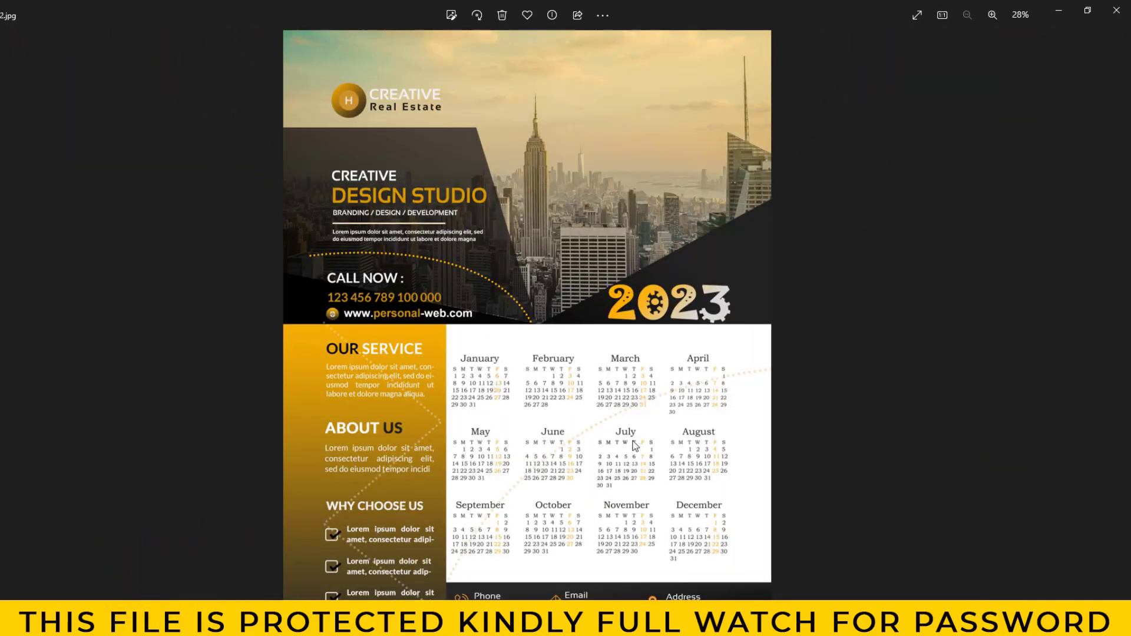
{"action": "scroll", "coordinate": [634, 445], "scroll_direction": "up", "scroll_amount": 2}
{"action": "scroll", "coordinate": [638, 417], "scroll_direction": "up", "scroll_amount": 2}
{"action": "scroll", "coordinate": [640, 417], "scroll_direction": "up", "scroll_amount": 2}
{"action": "scroll", "coordinate": [640, 416], "scroll_direction": "up", "scroll_amount": 2}
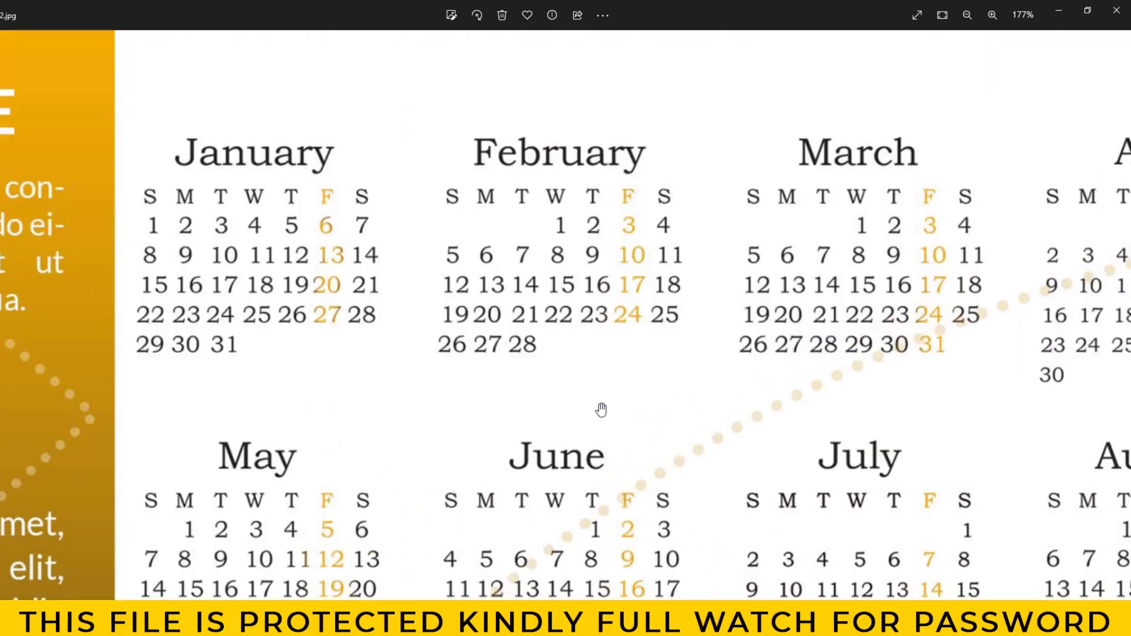
{"action": "scroll", "coordinate": [601, 409], "scroll_direction": "up", "scroll_amount": 1}
{"action": "left_click_drag", "start_coordinate": [520, 346], "coordinate": [547, 472]}
Pan up to the Creative Design Studio header and zoom back out.
{"action": "scroll", "coordinate": [548, 474], "scroll_direction": "down", "scroll_amount": 2}
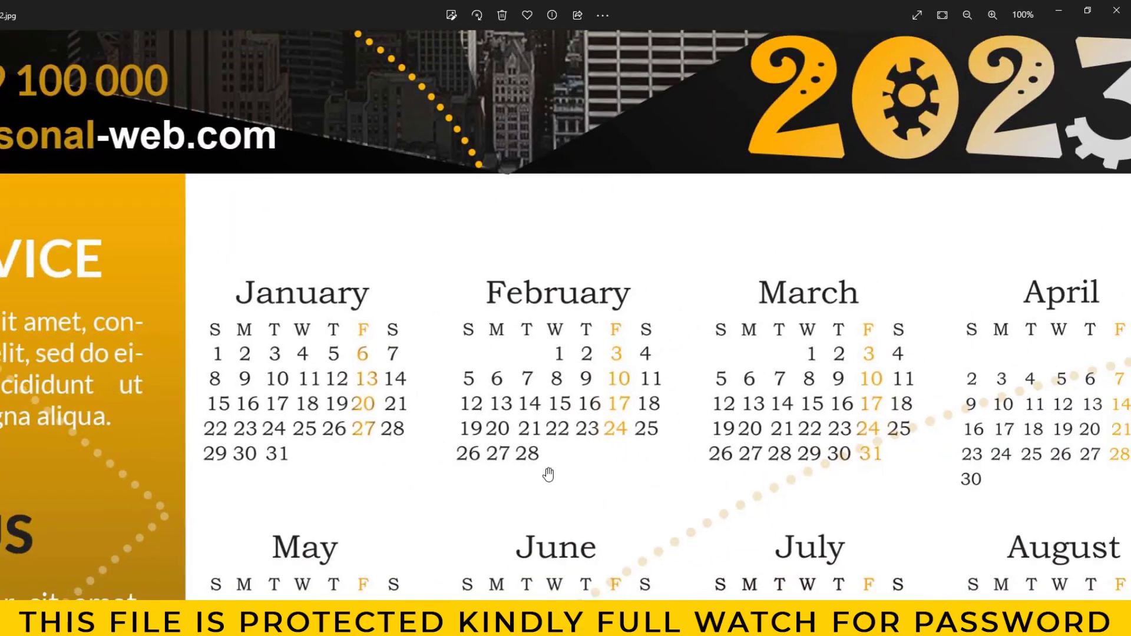
{"action": "scroll", "coordinate": [547, 474], "scroll_direction": "down", "scroll_amount": 1}
{"action": "scroll", "coordinate": [548, 474], "scroll_direction": "down", "scroll_amount": 2}
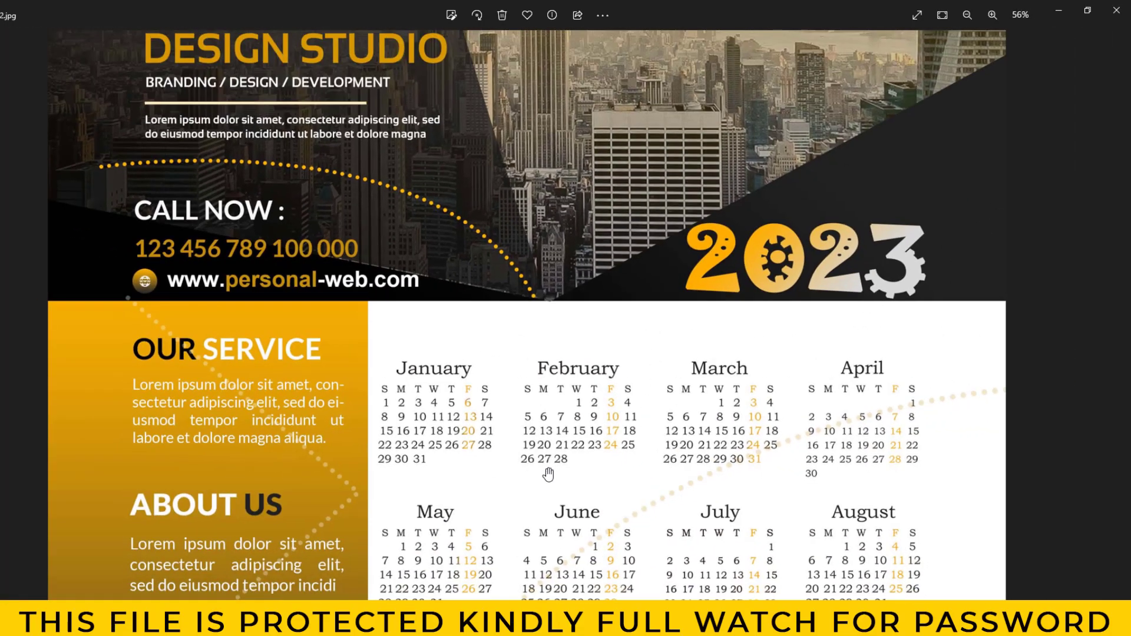
{"action": "scroll", "coordinate": [523, 397], "scroll_direction": "up", "scroll_amount": 2}
{"action": "left_click_drag", "start_coordinate": [523, 396], "coordinate": [588, 523]}
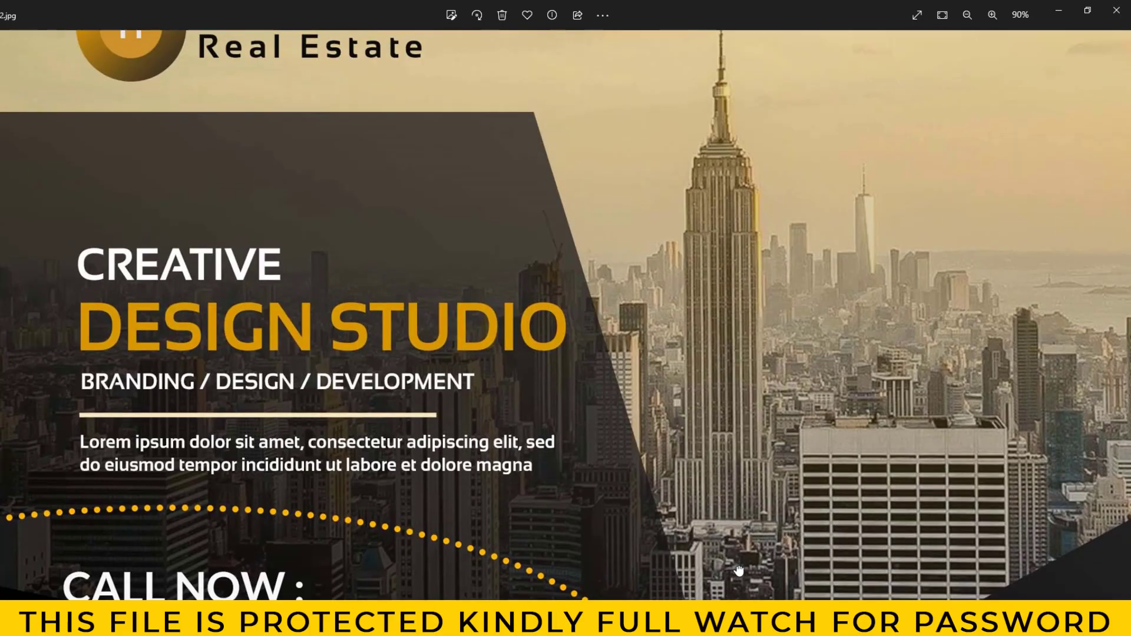
{"action": "scroll", "coordinate": [588, 524], "scroll_direction": "down", "scroll_amount": 2}
{"action": "scroll", "coordinate": [588, 524], "scroll_direction": "down", "scroll_amount": 2}
{"action": "scroll", "coordinate": [707, 548], "scroll_direction": "down", "scroll_amount": 1}
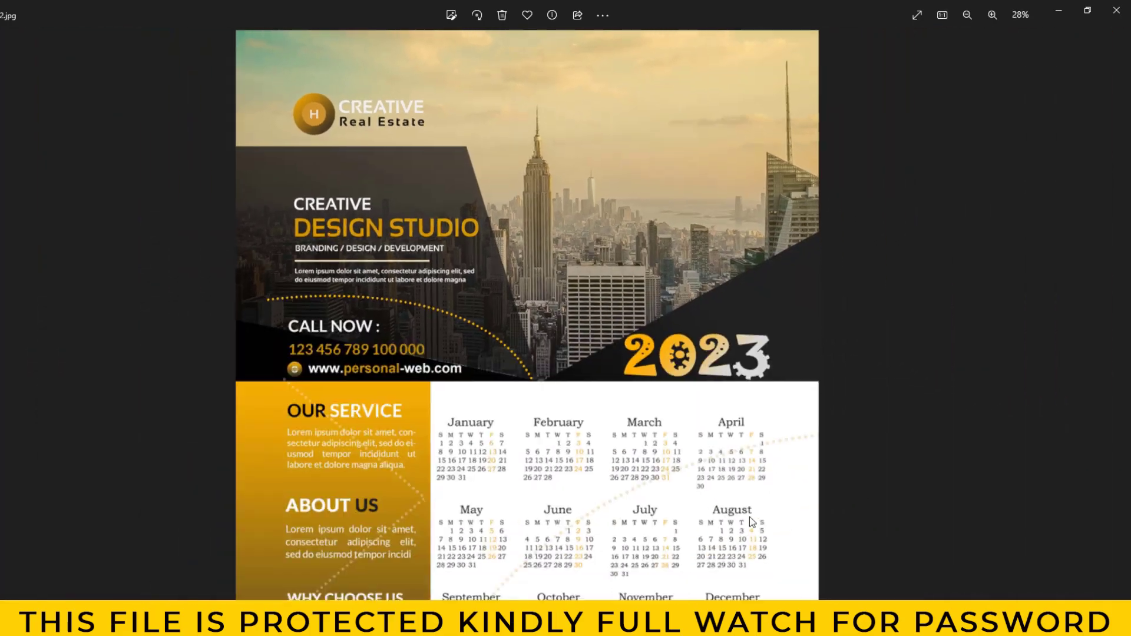
Advance to the 2K23 village-rooftop calendar, zoom in, then return to the full page.
{"action": "key", "text": "Right"}
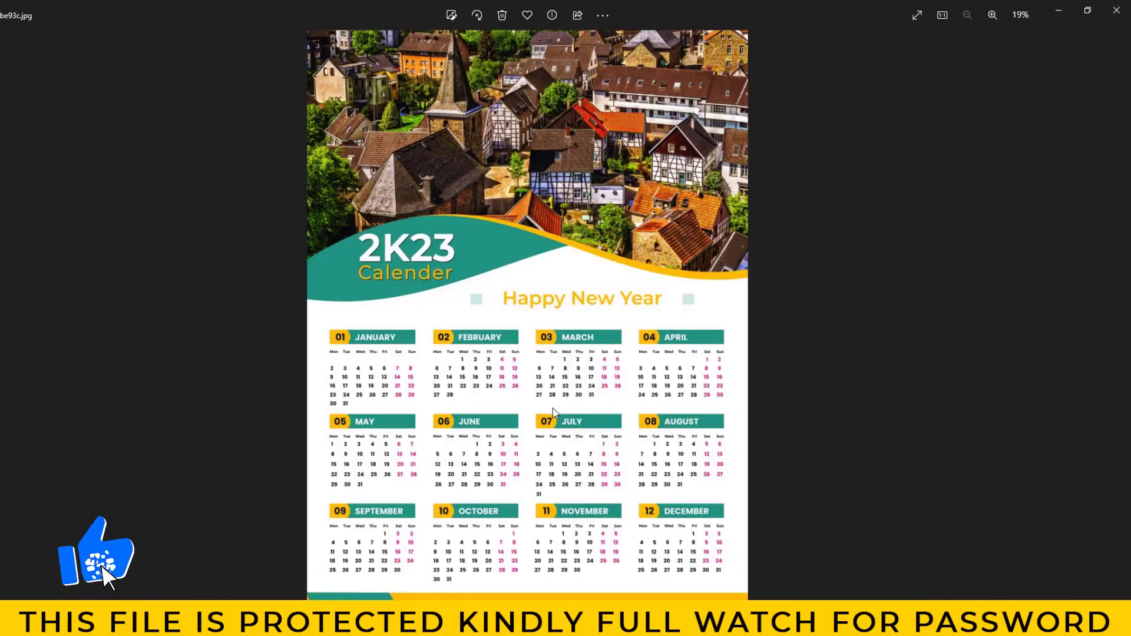
{"action": "scroll", "coordinate": [477, 368], "scroll_direction": "up", "scroll_amount": 1}
{"action": "scroll", "coordinate": [477, 368], "scroll_direction": "up", "scroll_amount": 1}
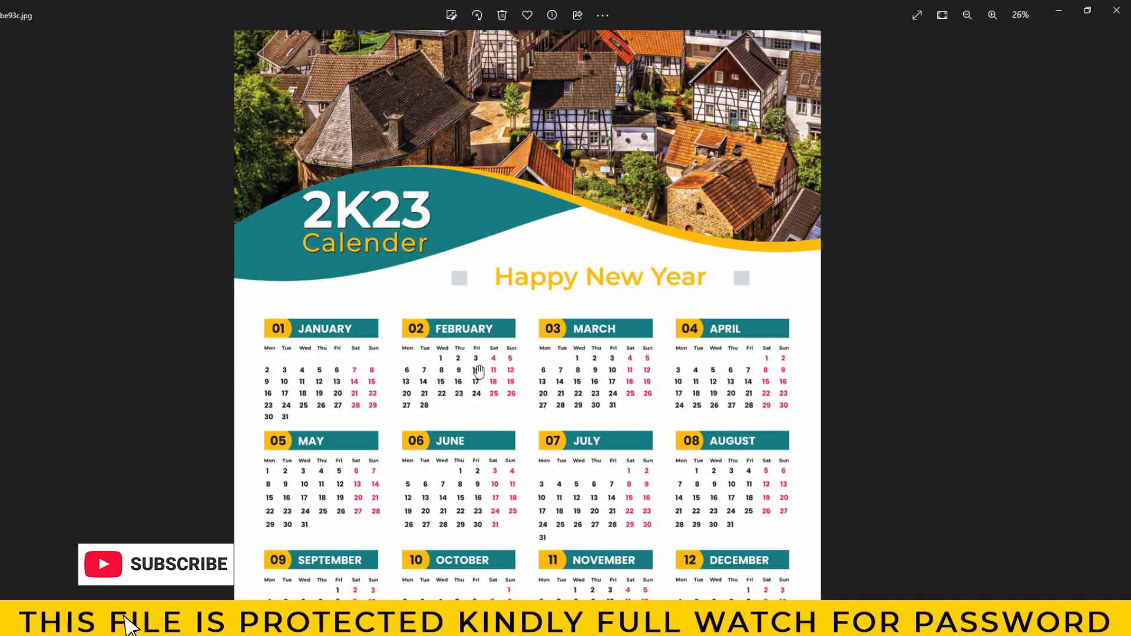
{"action": "scroll", "coordinate": [478, 370], "scroll_direction": "up", "scroll_amount": 1}
{"action": "scroll", "coordinate": [477, 370], "scroll_direction": "up", "scroll_amount": 1}
{"action": "scroll", "coordinate": [478, 370], "scroll_direction": "up", "scroll_amount": 1}
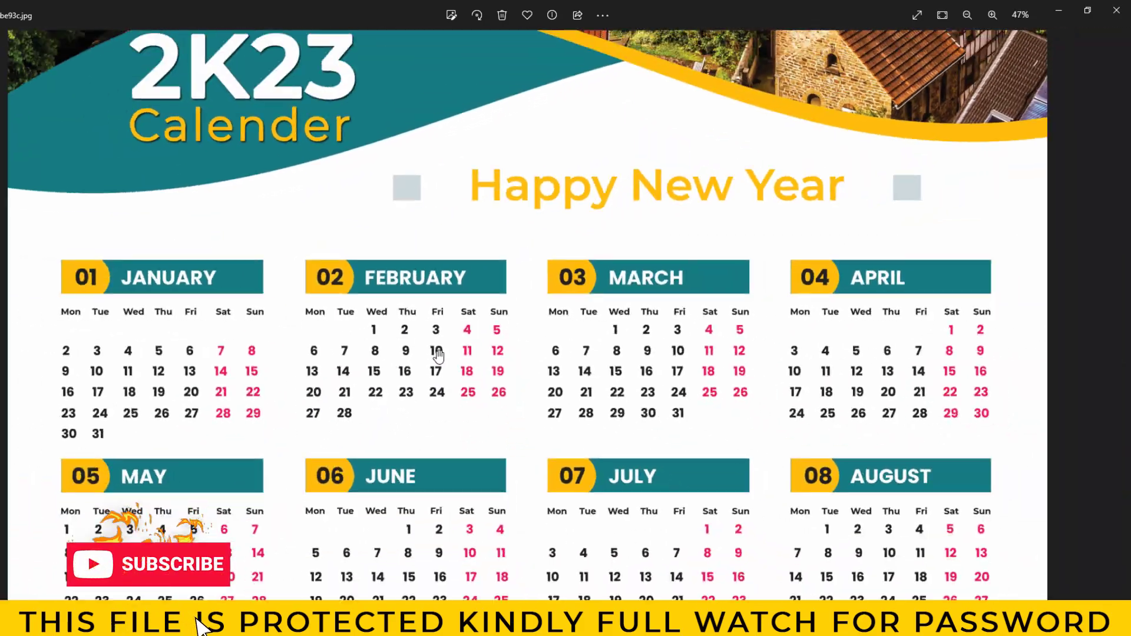
{"action": "scroll", "coordinate": [437, 354], "scroll_direction": "up", "scroll_amount": 2}
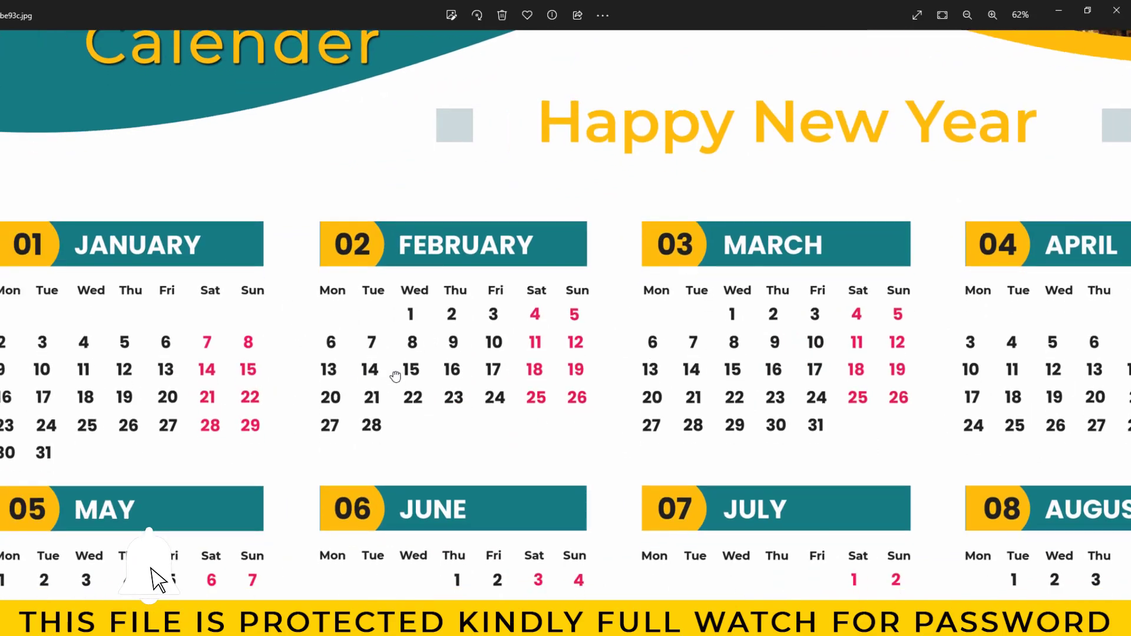
{"action": "scroll", "coordinate": [501, 407], "scroll_direction": "down", "scroll_amount": 3}
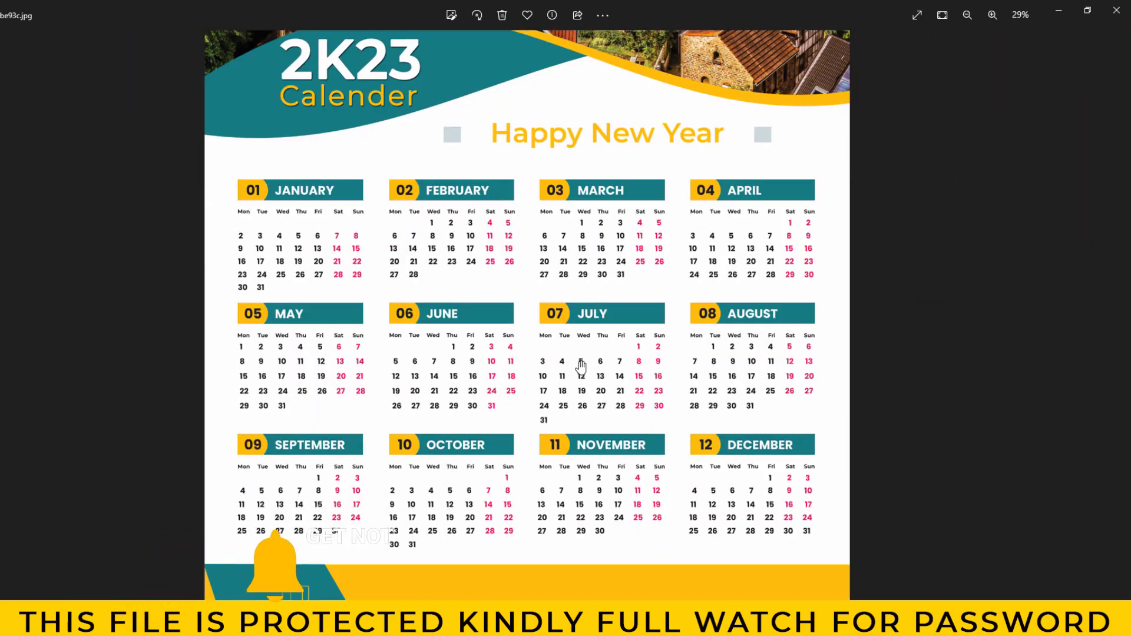
{"action": "scroll", "coordinate": [580, 365], "scroll_direction": "down", "scroll_amount": 2}
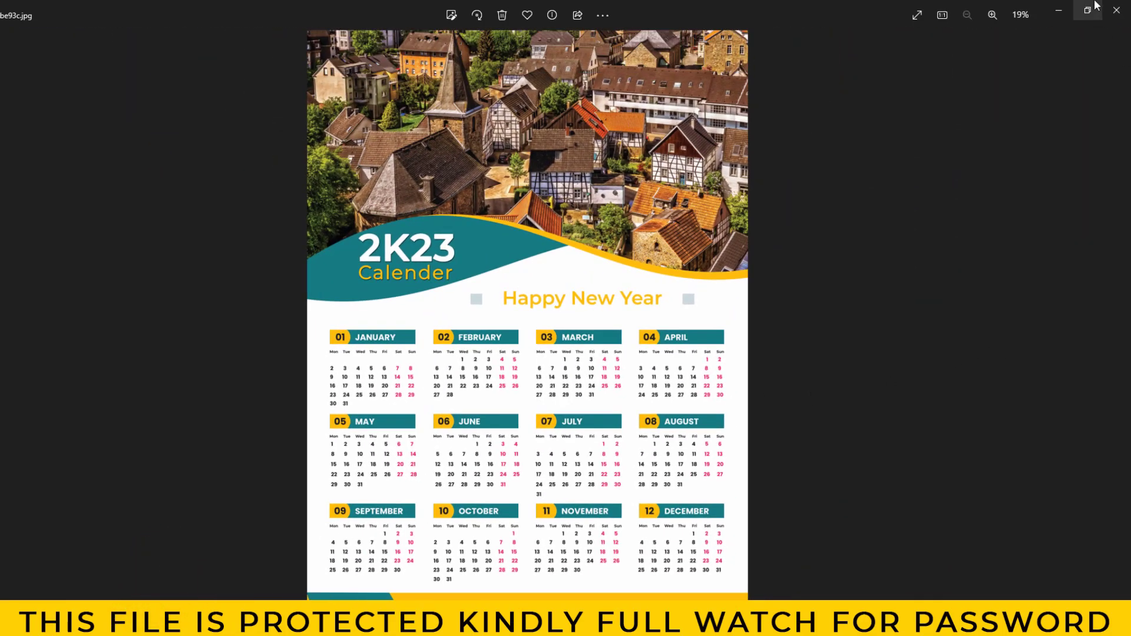
Close Photos, switch the folder to extra large thumbnails and refresh it.
{"action": "left_click", "coordinate": [1122, 16]}
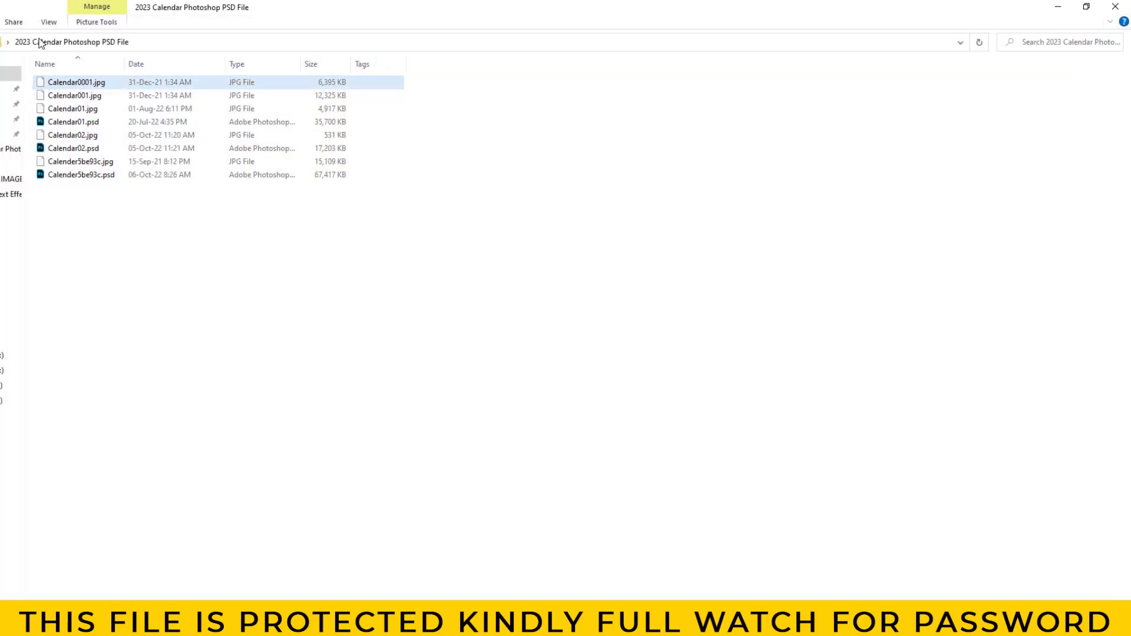
{"action": "left_click", "coordinate": [42, 22]}
{"action": "left_click", "coordinate": [50, 42]}
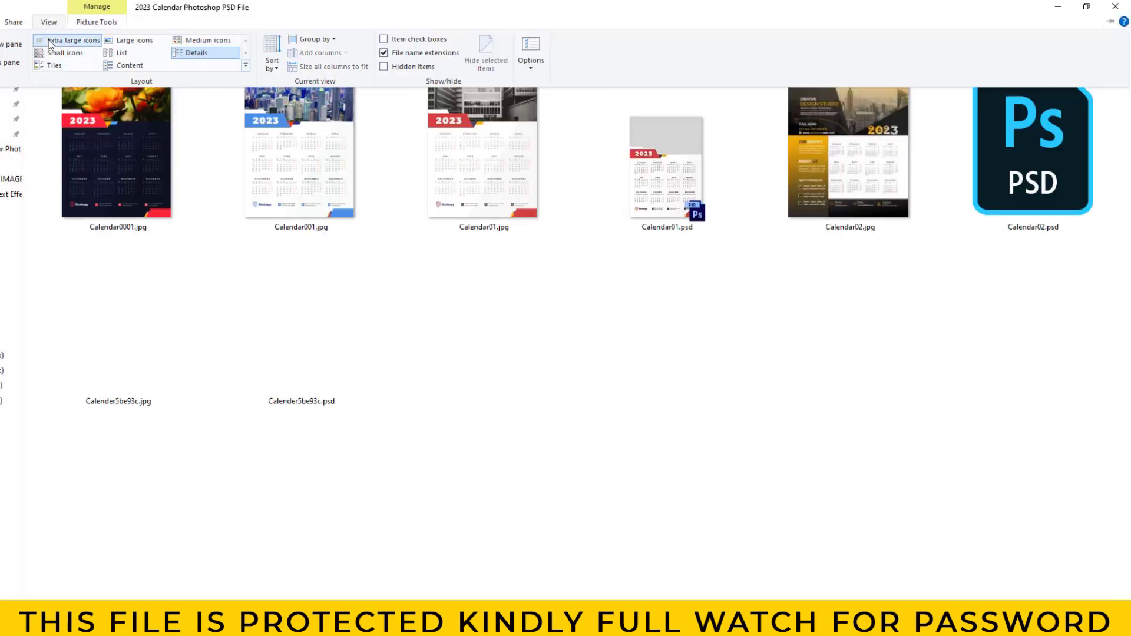
{"action": "right_click", "coordinate": [607, 335]}
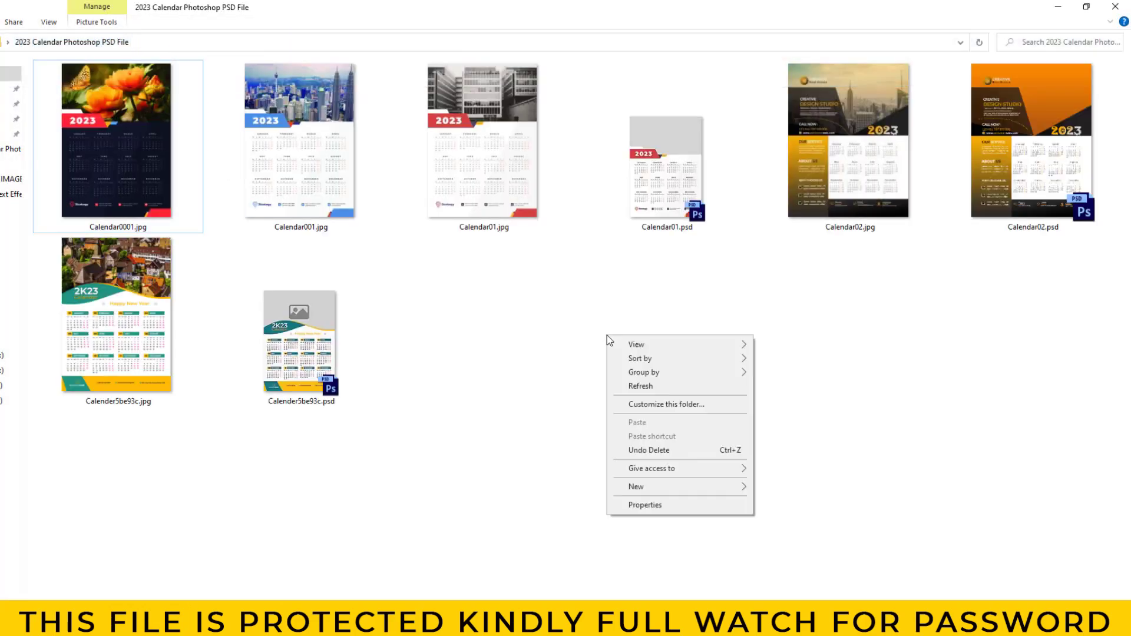
{"action": "left_click", "coordinate": [655, 390]}
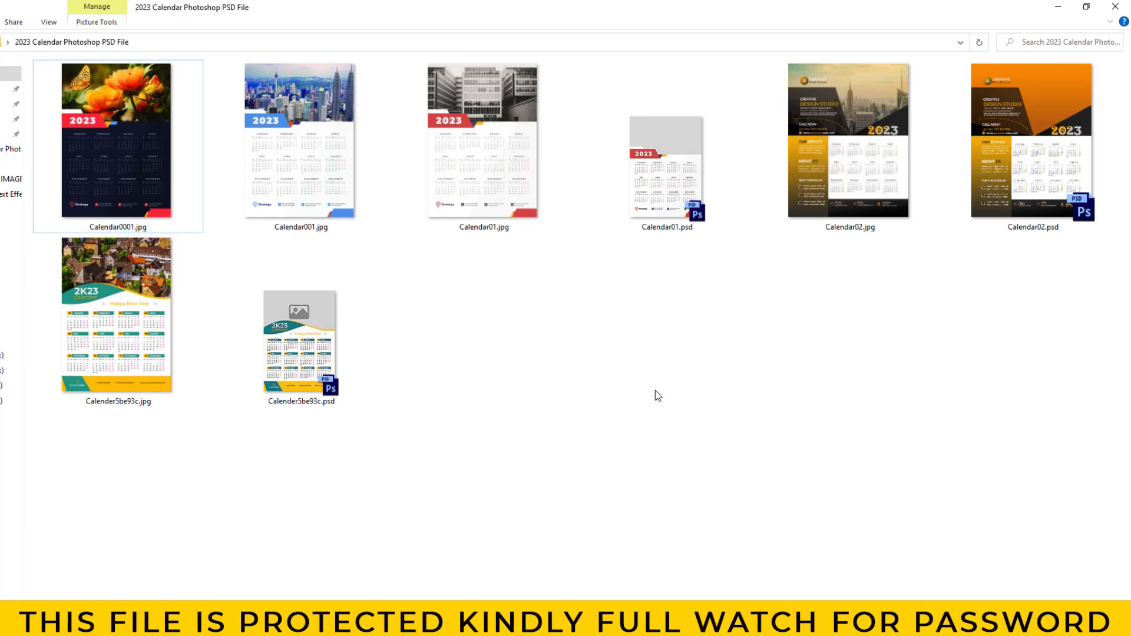
{"action": "right_click", "coordinate": [698, 361]}
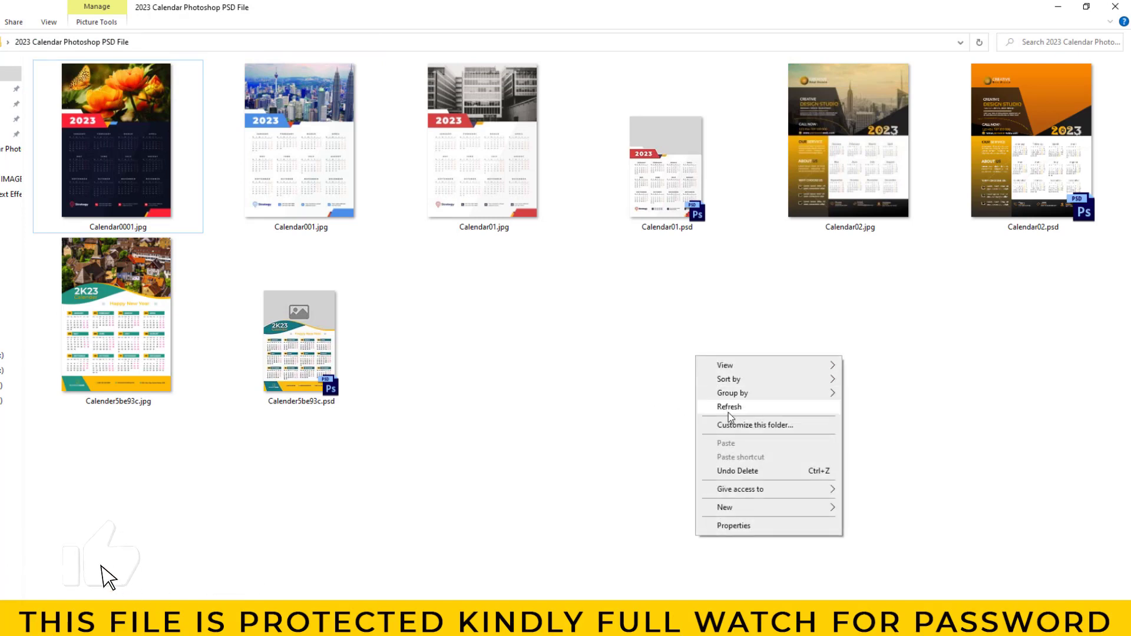
{"action": "left_click", "coordinate": [728, 412]}
Open Calendar01.psd with Adobe Photoshop CS6 via Open with.
{"action": "left_click", "coordinate": [644, 164]}
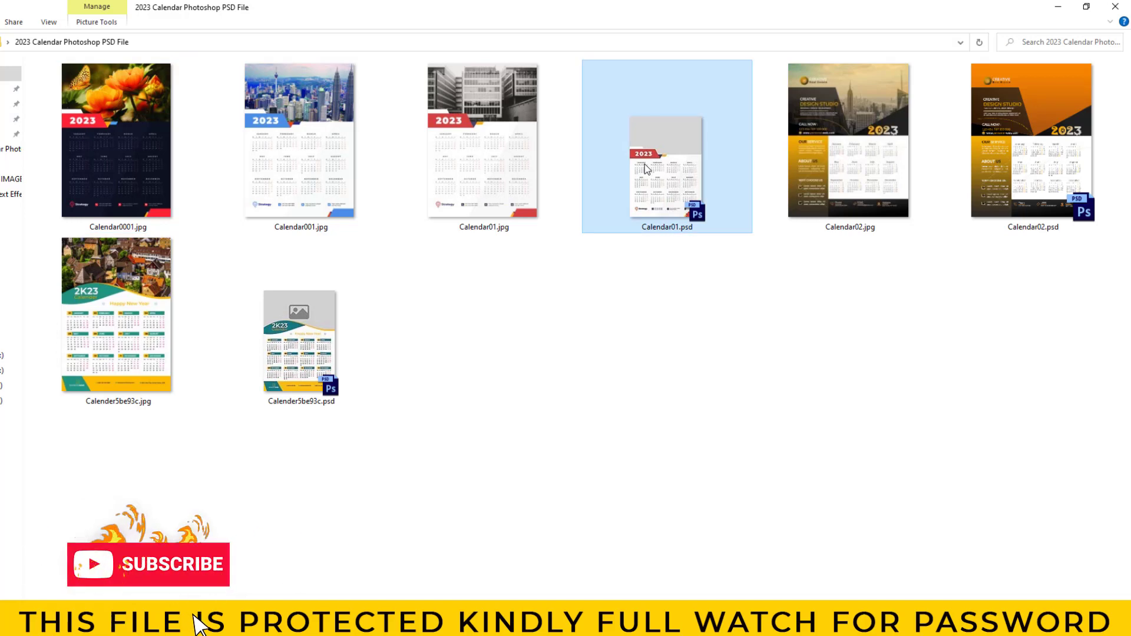
{"action": "right_click", "coordinate": [645, 163]}
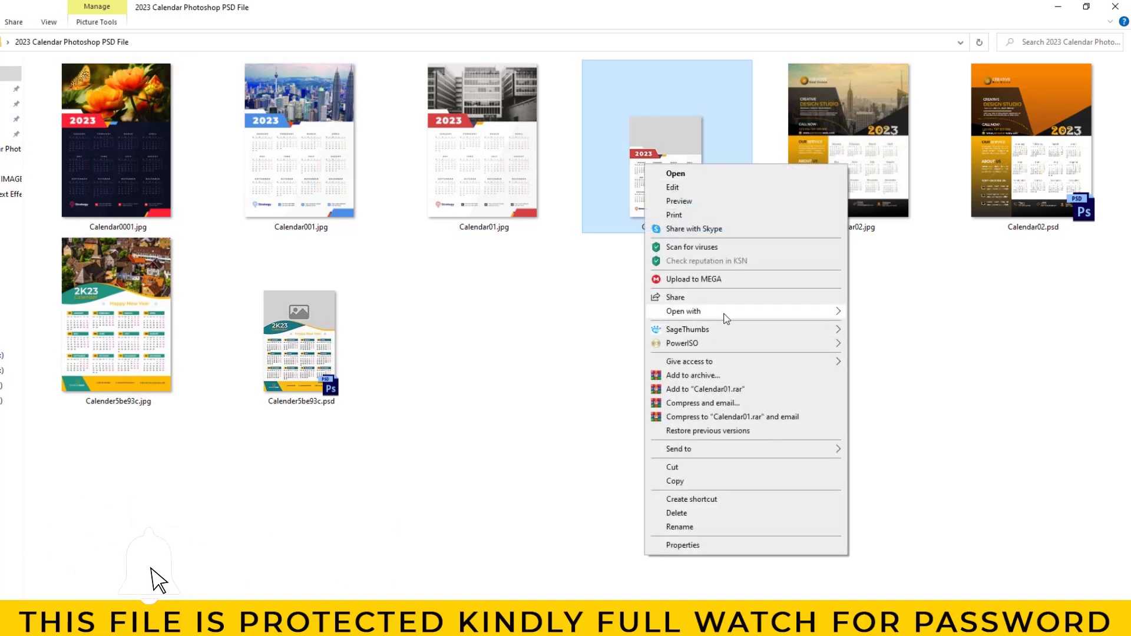
{"action": "mouse_move", "coordinate": [683, 311]}
{"action": "left_click", "coordinate": [896, 326]}
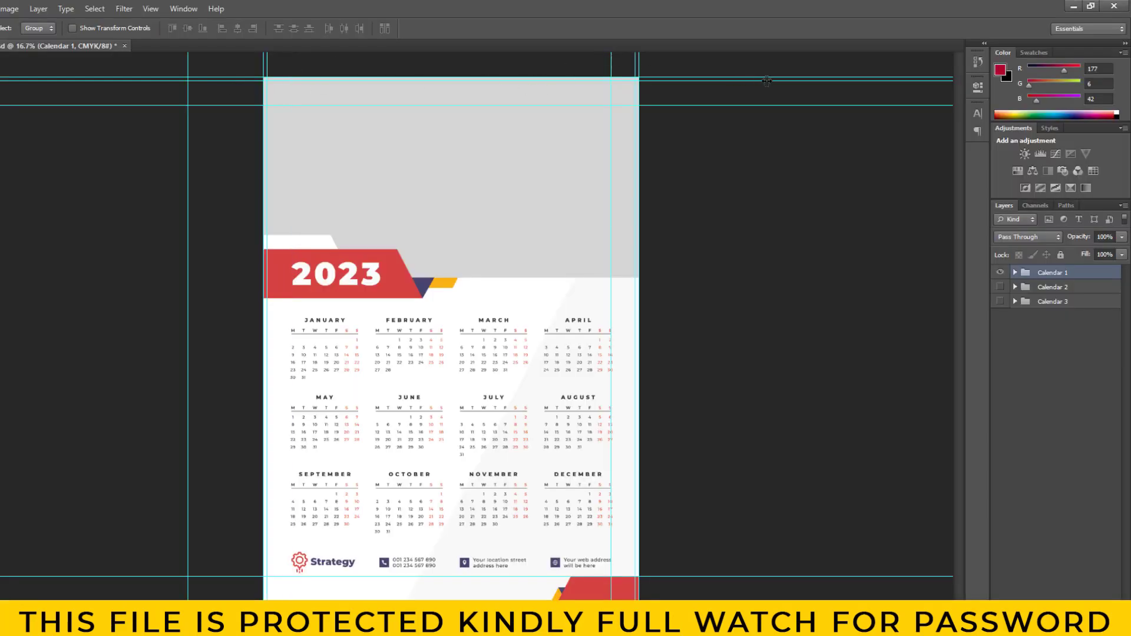
Compare the white, blue and dark designs by toggling Calendar 1–3 visibility, ending on Calendar 1.
{"action": "left_click", "coordinate": [1011, 256]}
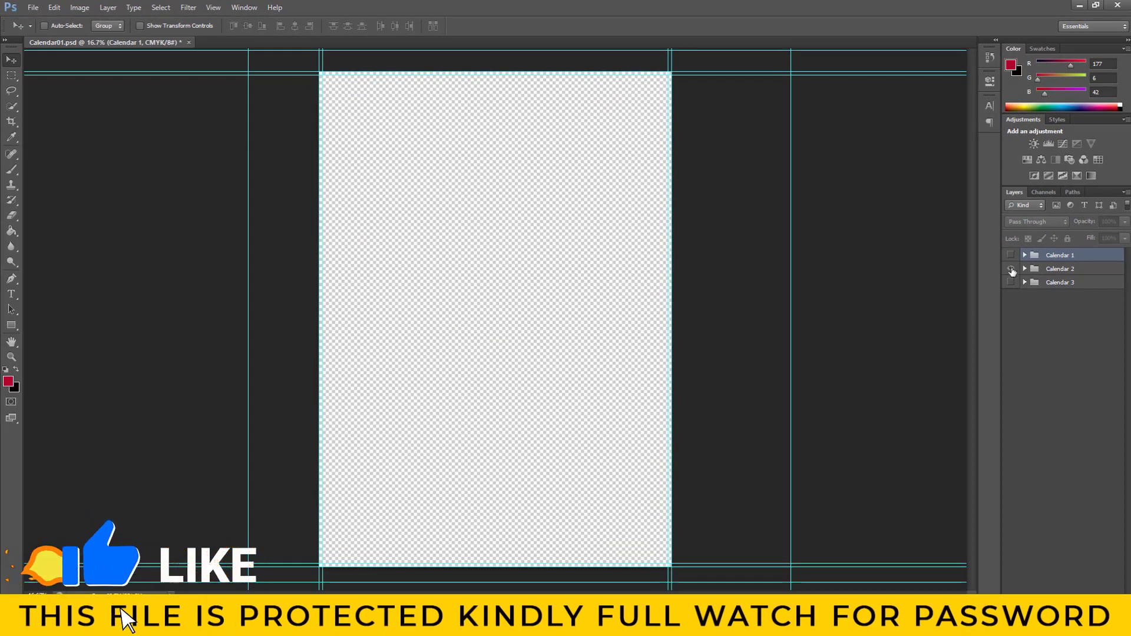
{"action": "left_click", "coordinate": [1012, 269]}
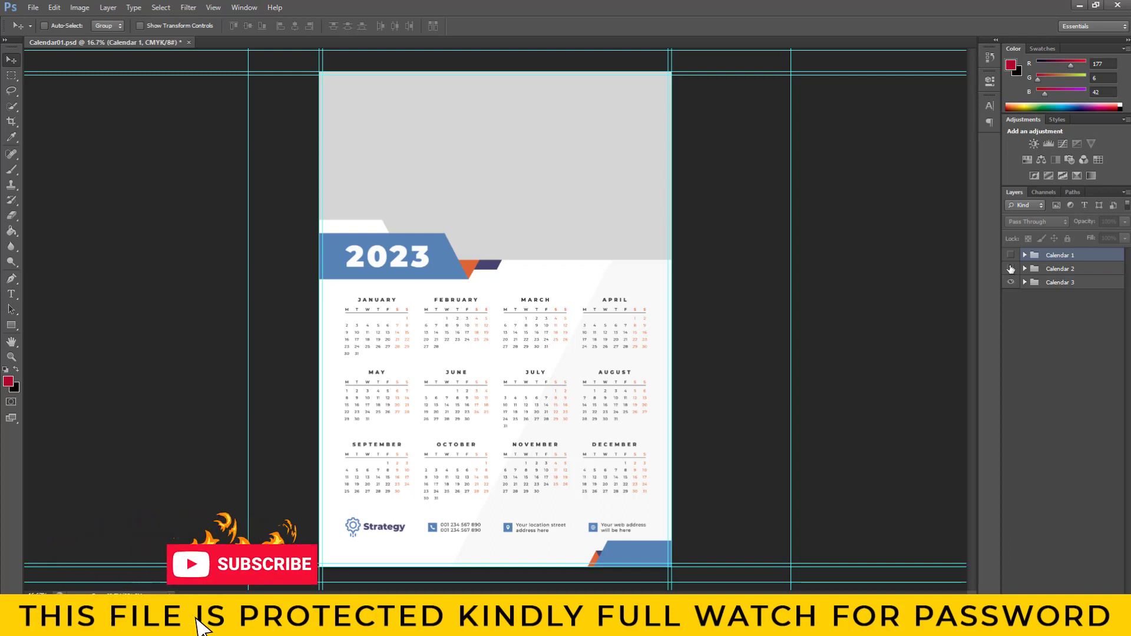
{"action": "left_click", "coordinate": [1011, 270]}
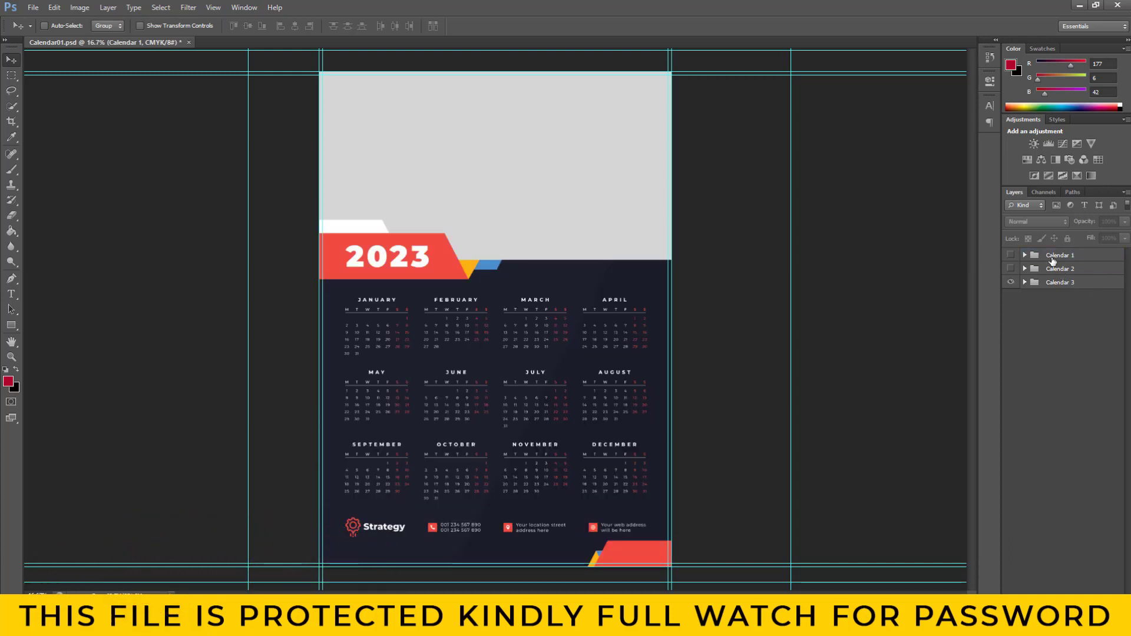
{"action": "left_click", "coordinate": [1011, 269]}
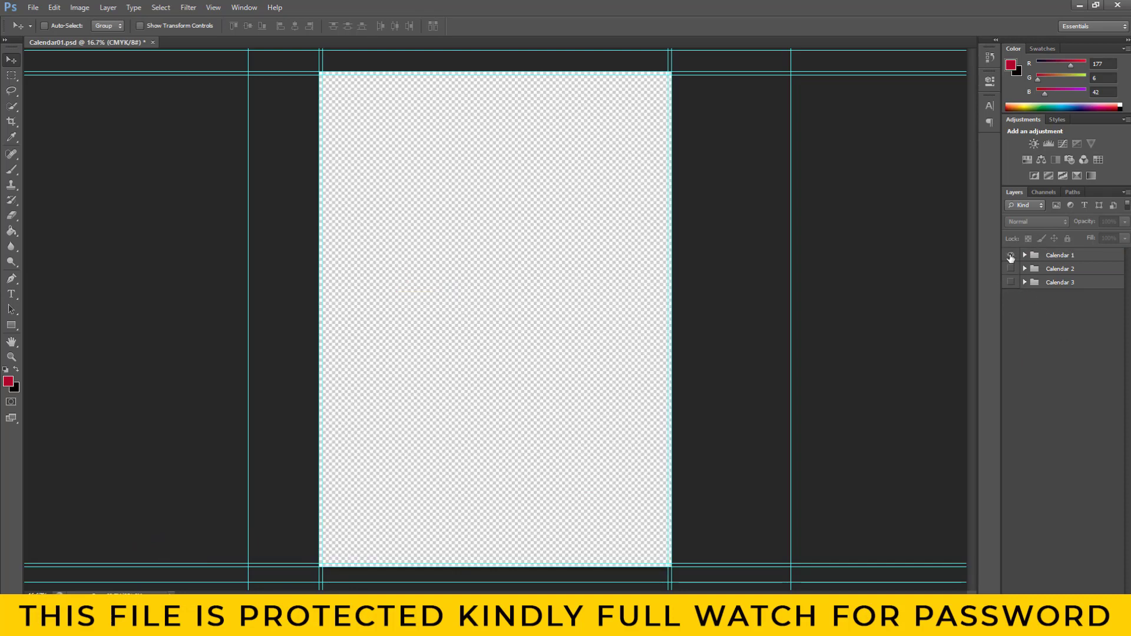
{"action": "left_click", "coordinate": [1011, 256]}
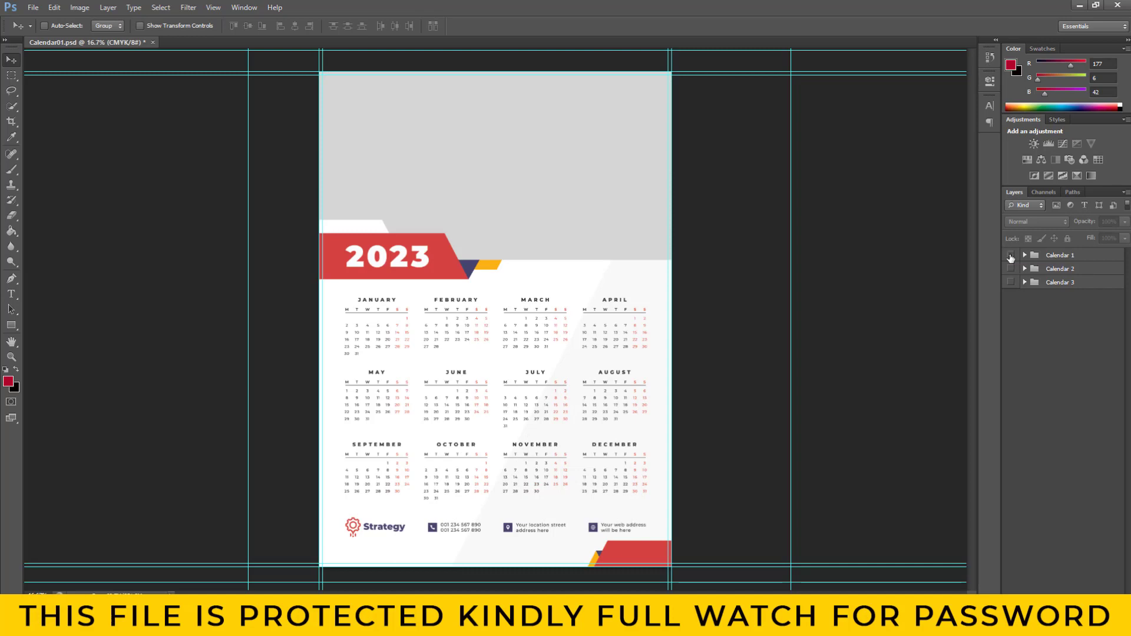
{"action": "left_click", "coordinate": [1011, 256]}
{"action": "left_click", "coordinate": [1010, 256]}
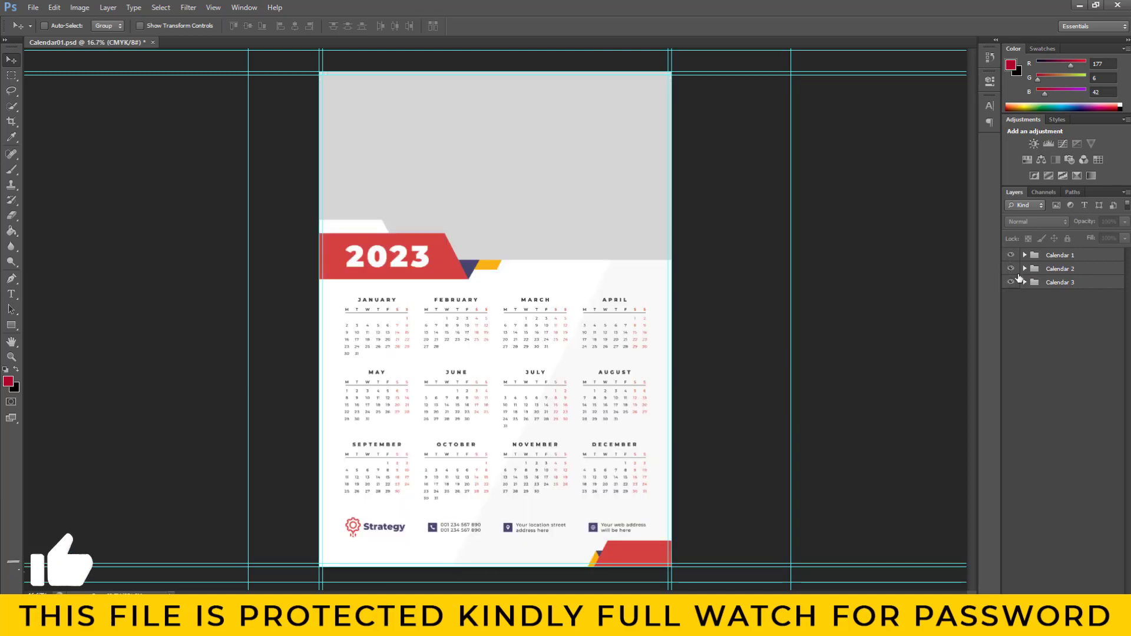
{"action": "left_click", "coordinate": [1012, 270], "text": "alt"}
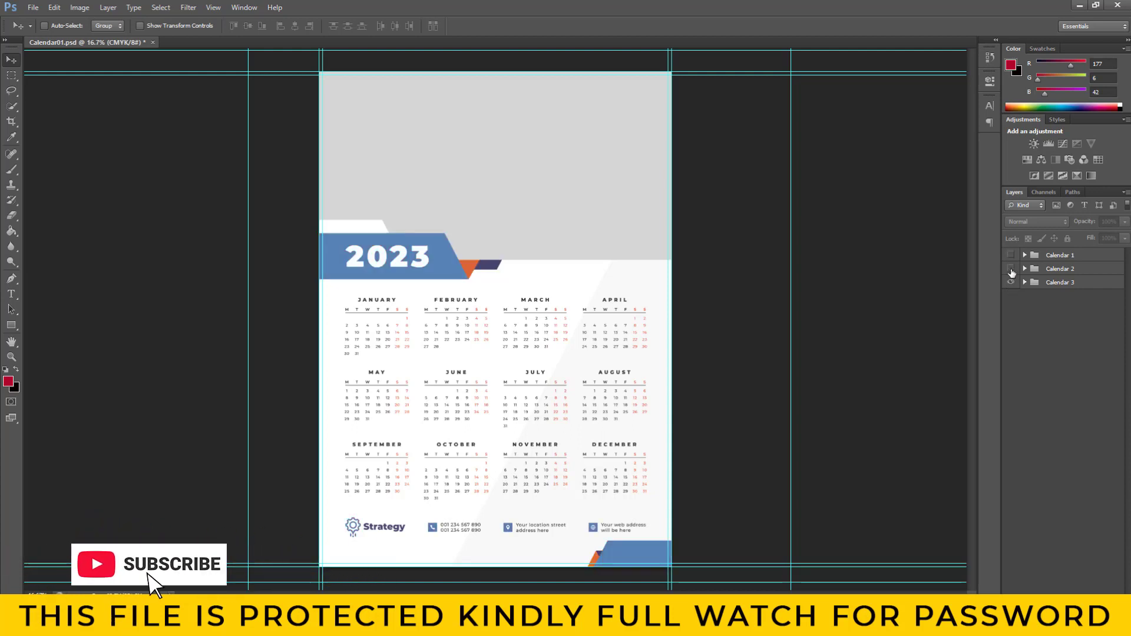
{"action": "left_click", "coordinate": [1011, 270]}
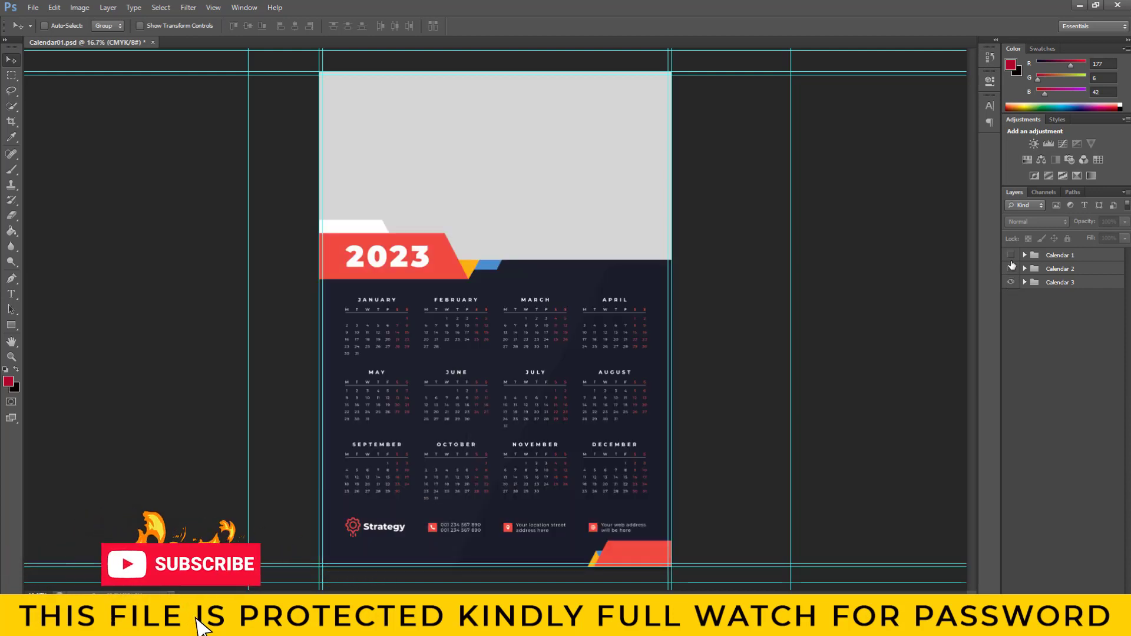
{"action": "left_click", "coordinate": [1011, 256], "text": "alt"}
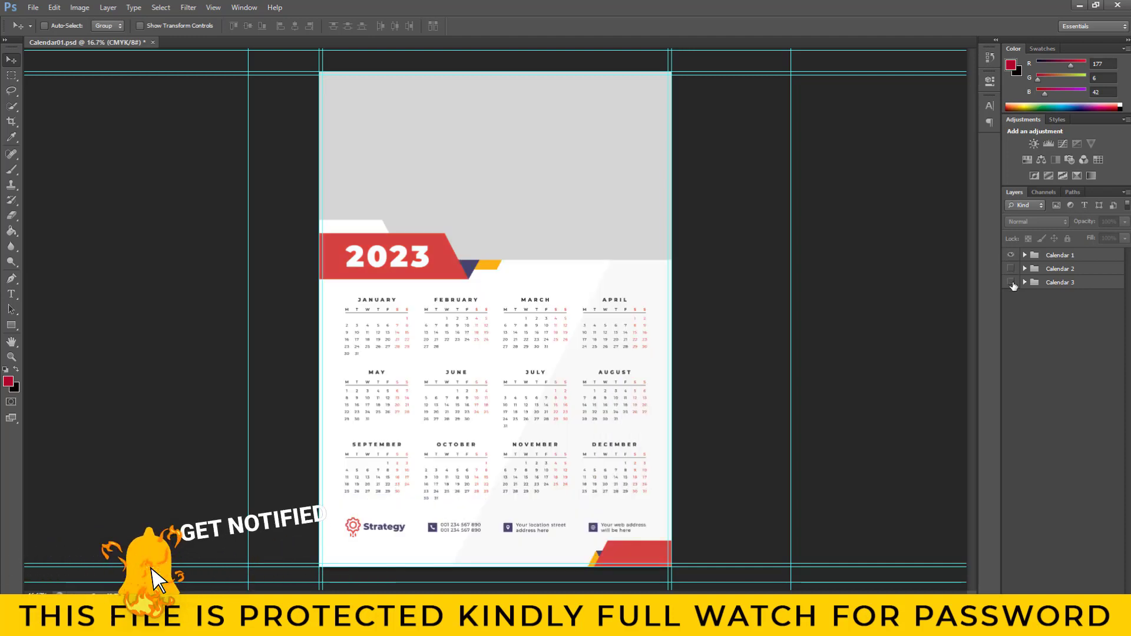
Expand Calendar 1 and its Month group after checking the 2023 banner and month grid layers.
{"action": "left_click", "coordinate": [1024, 256]}
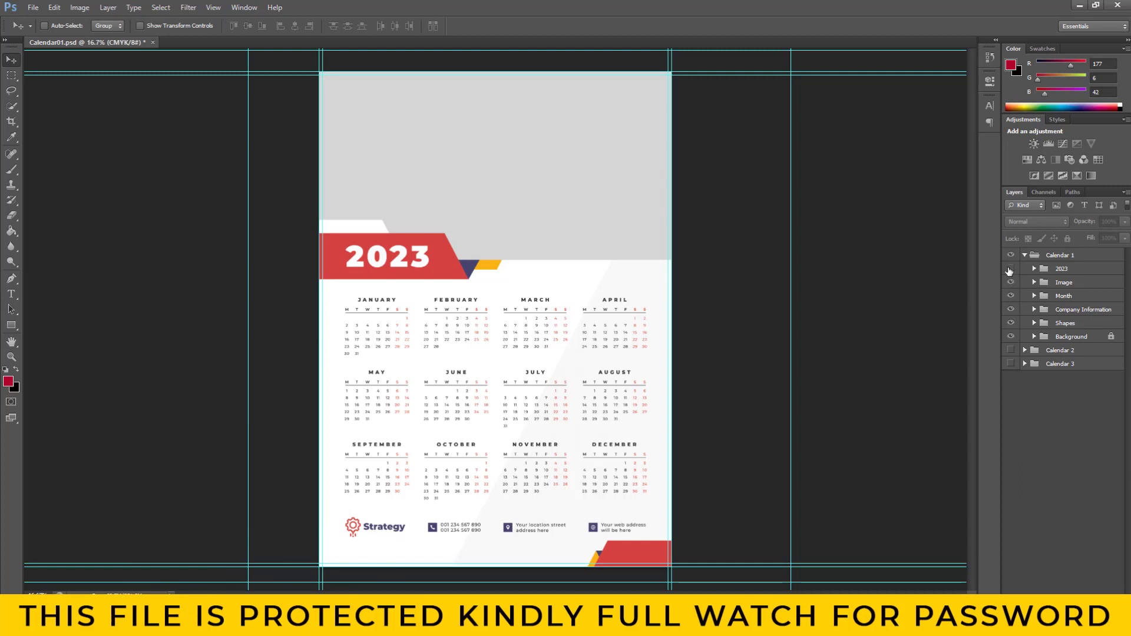
{"action": "left_click", "coordinate": [1009, 270]}
{"action": "left_click", "coordinate": [1009, 270]}
{"action": "left_click", "coordinate": [1010, 296]}
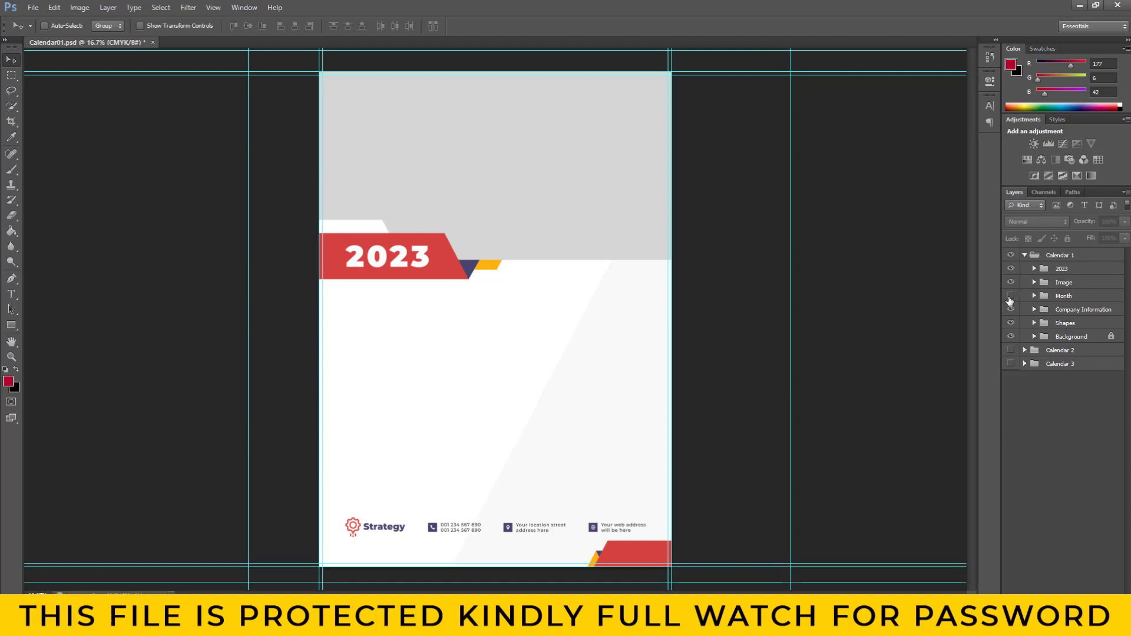
{"action": "left_click", "coordinate": [1009, 296]}
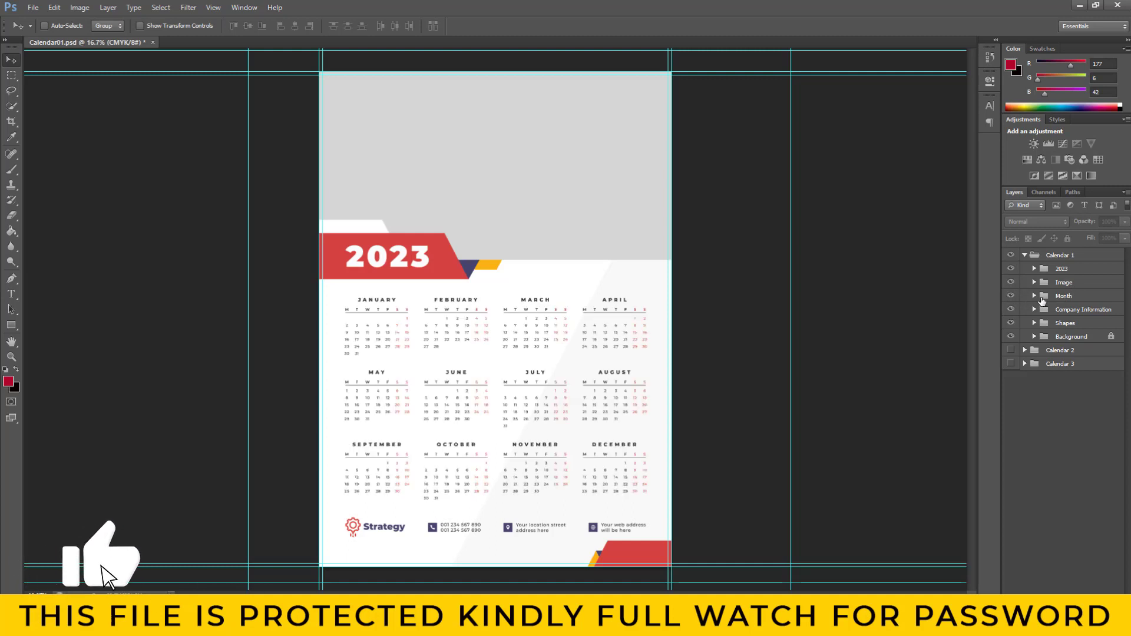
{"action": "left_click", "coordinate": [1034, 296]}
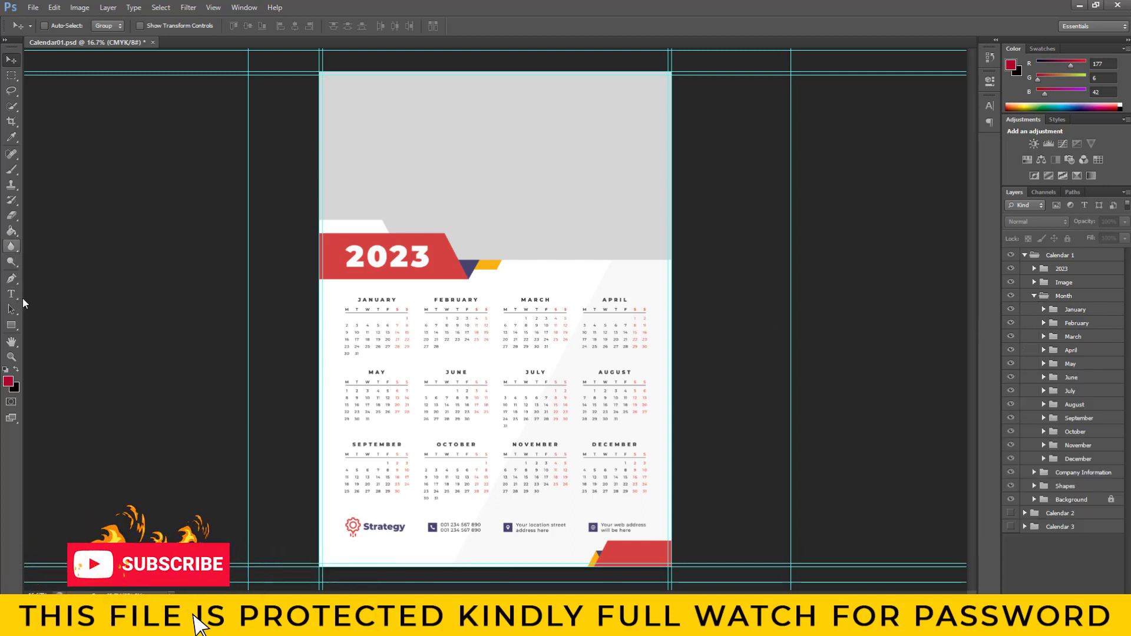
{"action": "left_click", "coordinate": [11, 357]}
Zoom the canvas in on the January calendar.
{"action": "left_click", "coordinate": [619, 290]}
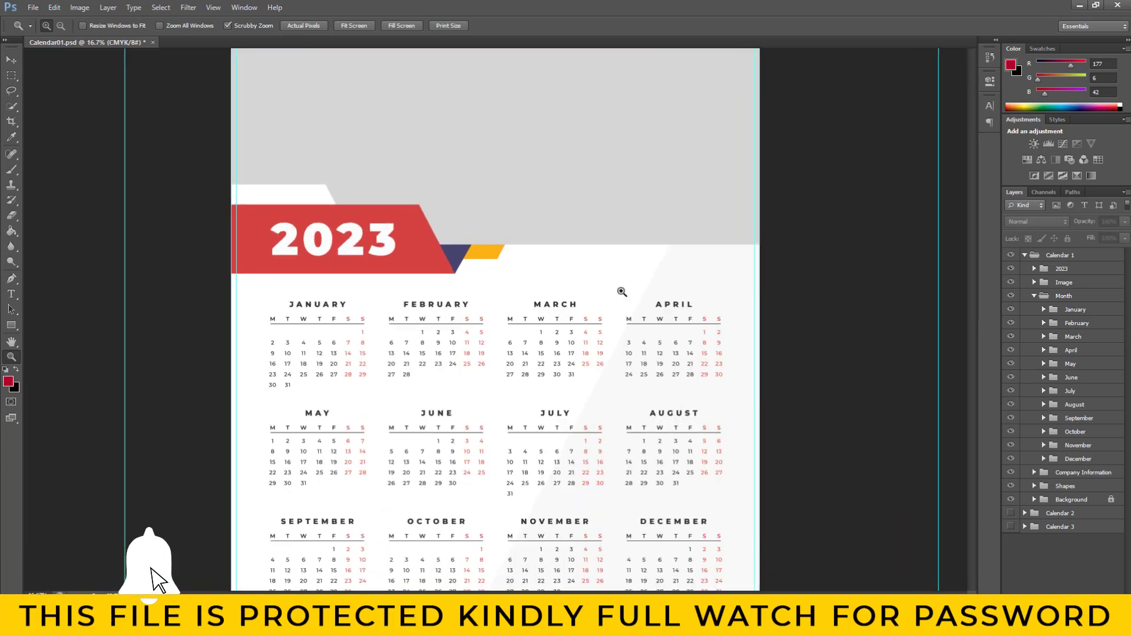
{"action": "left_click", "coordinate": [399, 365]}
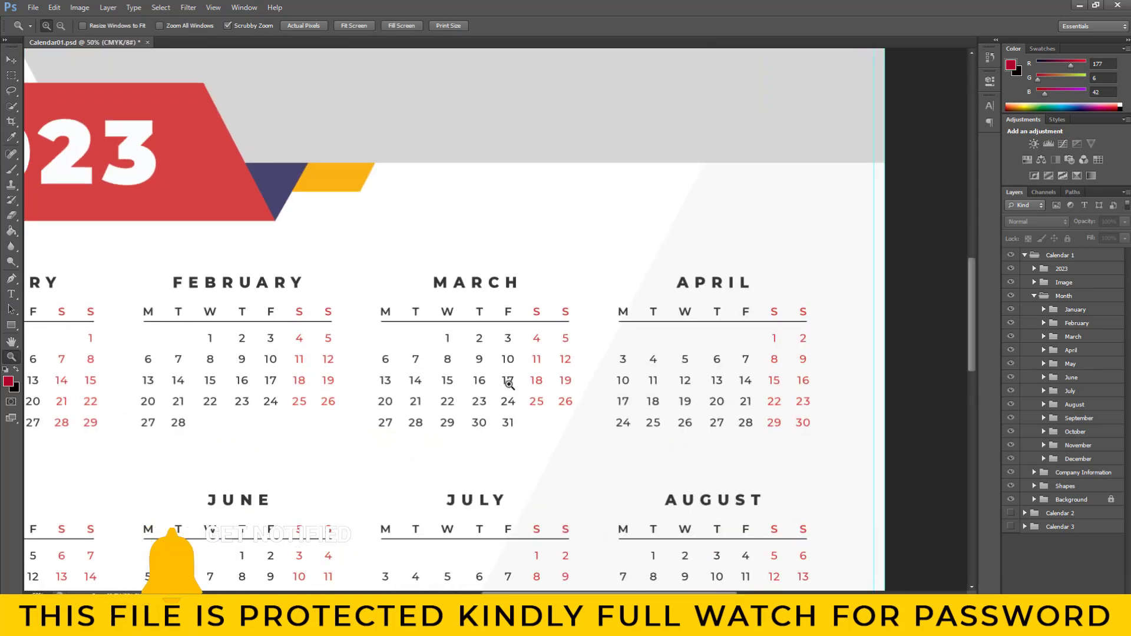
{"action": "scroll", "coordinate": [588, 411], "scroll_direction": "down", "scroll_amount": 3}
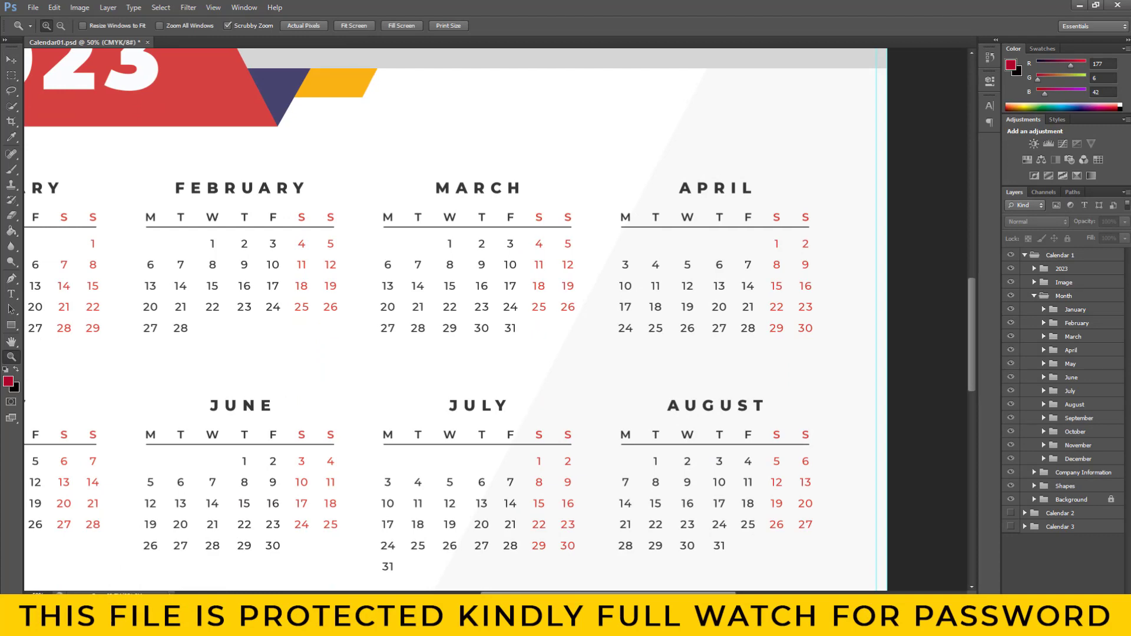
{"action": "scroll", "coordinate": [520, 385], "scroll_direction": "left", "scroll_amount": 3}
{"action": "scroll", "coordinate": [520, 386], "scroll_direction": "left", "scroll_amount": 3}
{"action": "scroll", "coordinate": [521, 386], "scroll_direction": "up", "scroll_amount": 1}
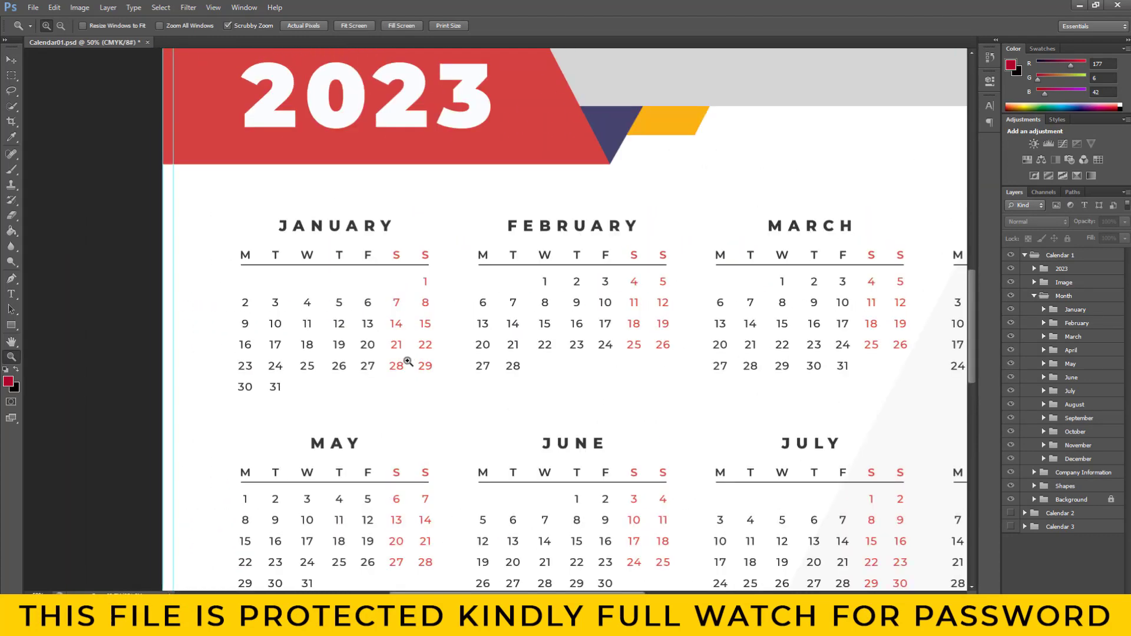
{"action": "left_click", "coordinate": [443, 321]}
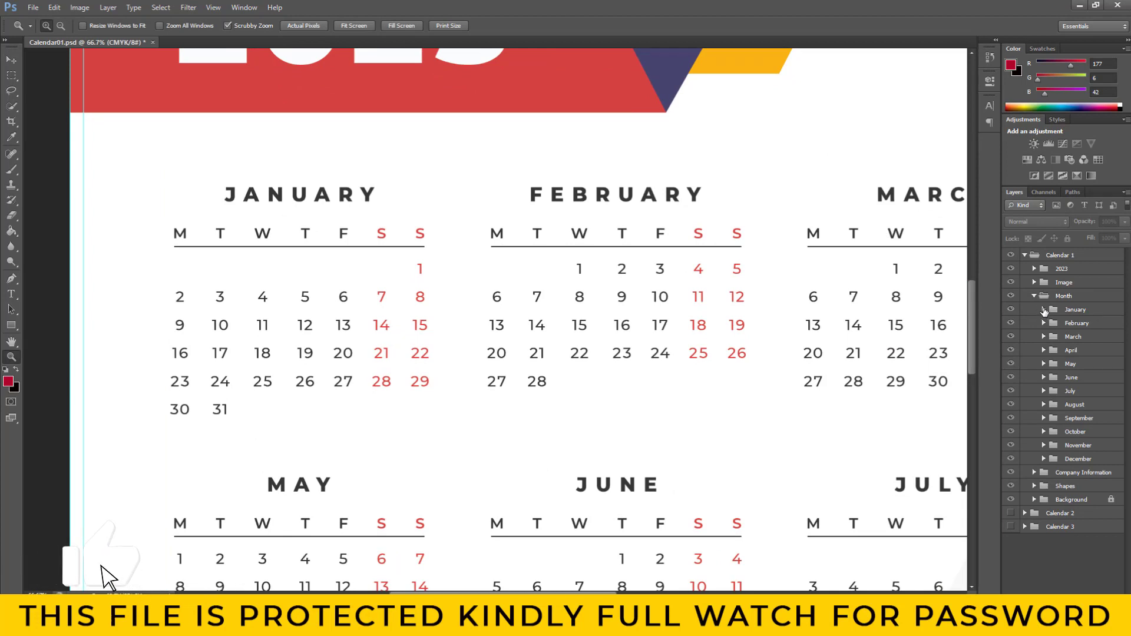
Expand January's layers and scroll down to its Day folder of weekday letters.
{"action": "left_click", "coordinate": [1043, 310]}
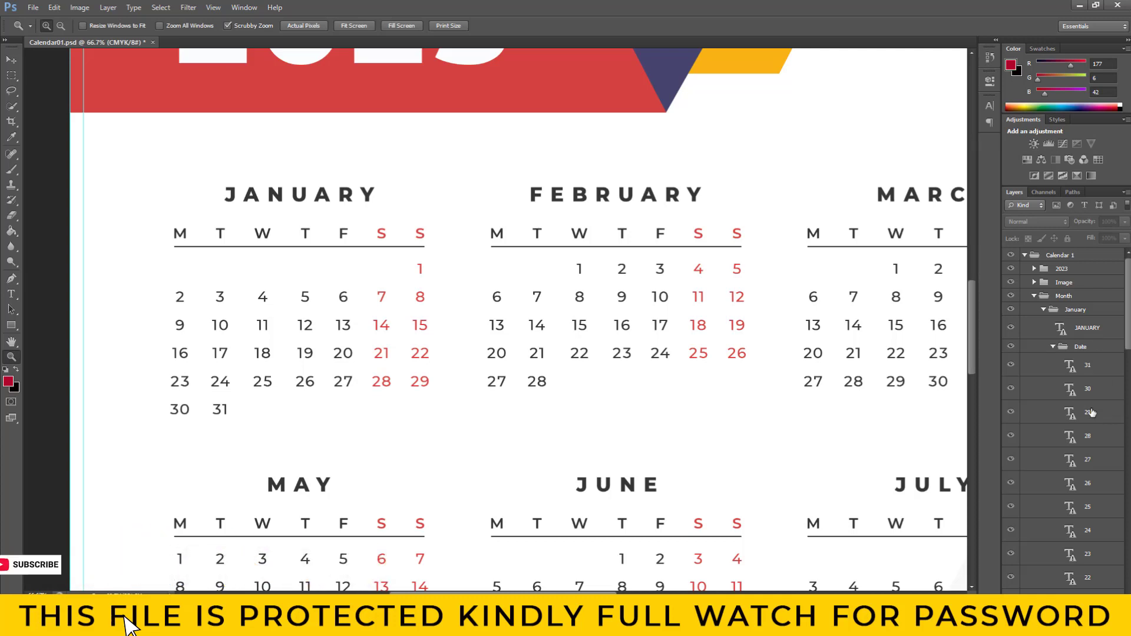
{"action": "left_click", "coordinate": [1010, 329]}
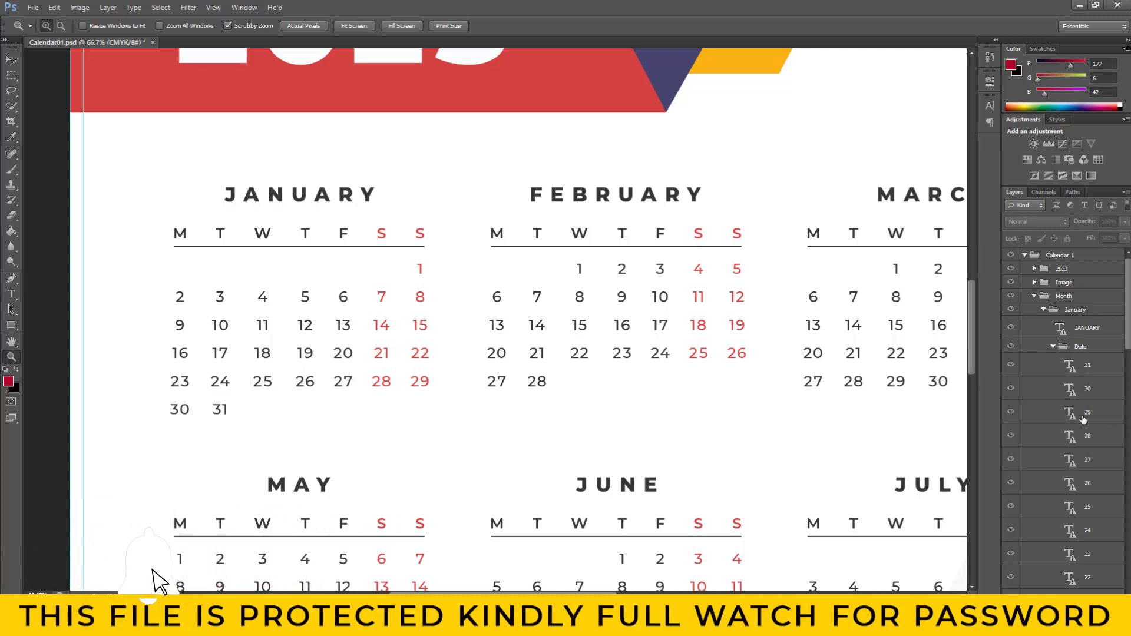
{"action": "scroll", "coordinate": [1083, 419], "scroll_direction": "down", "scroll_amount": 3}
{"action": "scroll", "coordinate": [1087, 501], "scroll_direction": "down", "scroll_amount": 3}
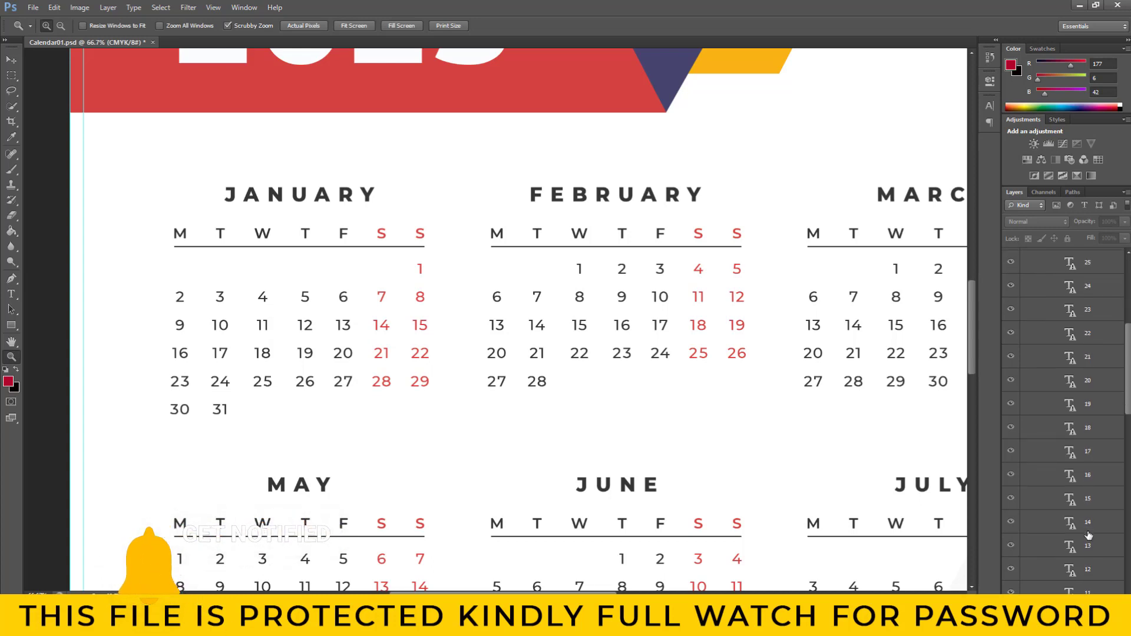
{"action": "scroll", "coordinate": [1088, 535], "scroll_direction": "down", "scroll_amount": 3}
{"action": "scroll", "coordinate": [1089, 535], "scroll_direction": "down", "scroll_amount": 3}
{"action": "scroll", "coordinate": [1089, 535], "scroll_direction": "down", "scroll_amount": 3}
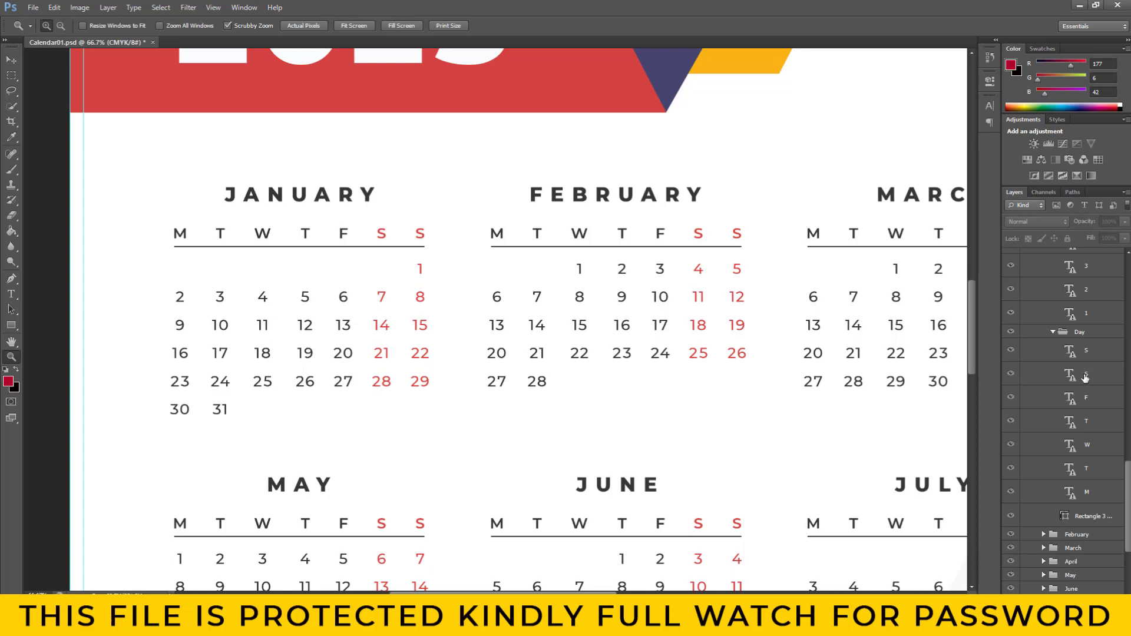
Recolour January's Saturday S heading dark grey (53,53,53), sampled from the JANUARY title.
{"action": "left_click", "coordinate": [1065, 380]}
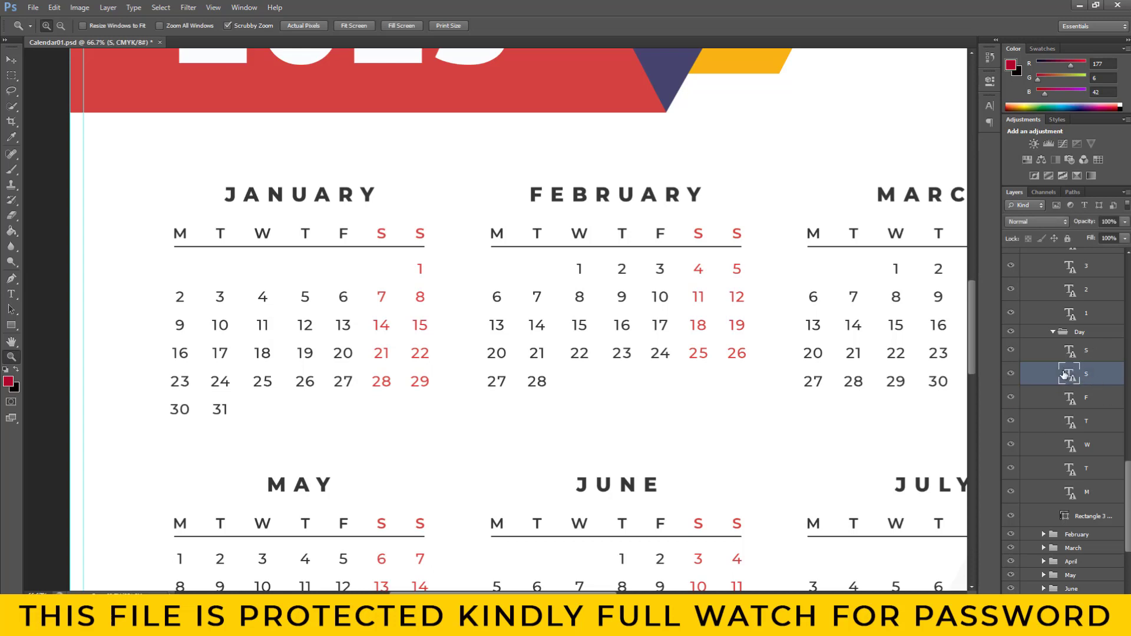
{"action": "double_click", "coordinate": [1071, 378]}
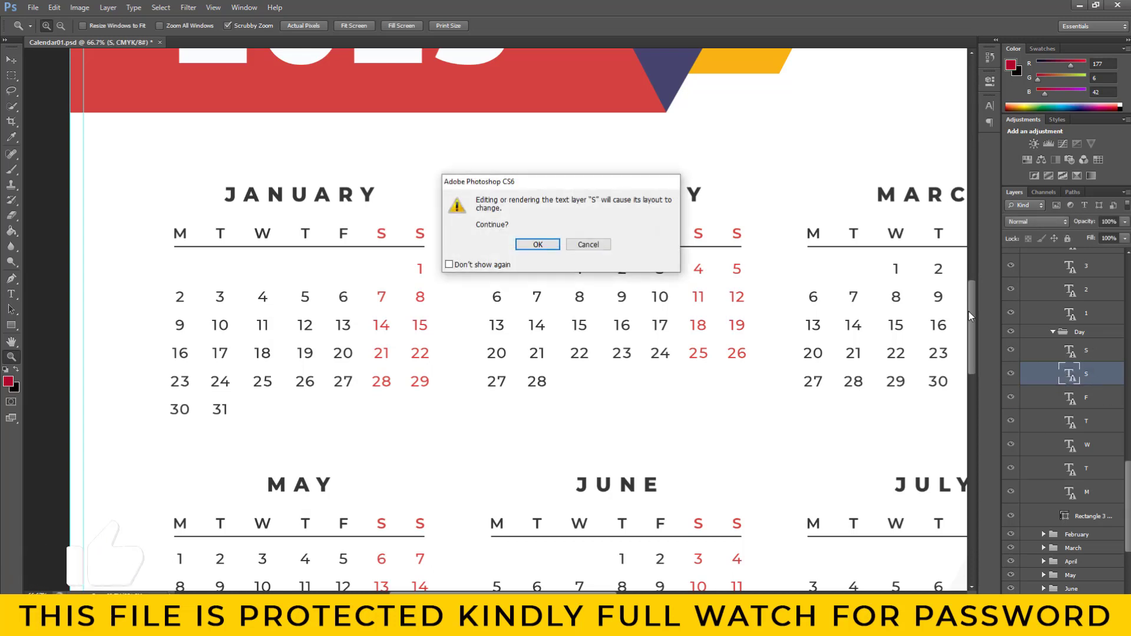
{"action": "left_click", "coordinate": [537, 245]}
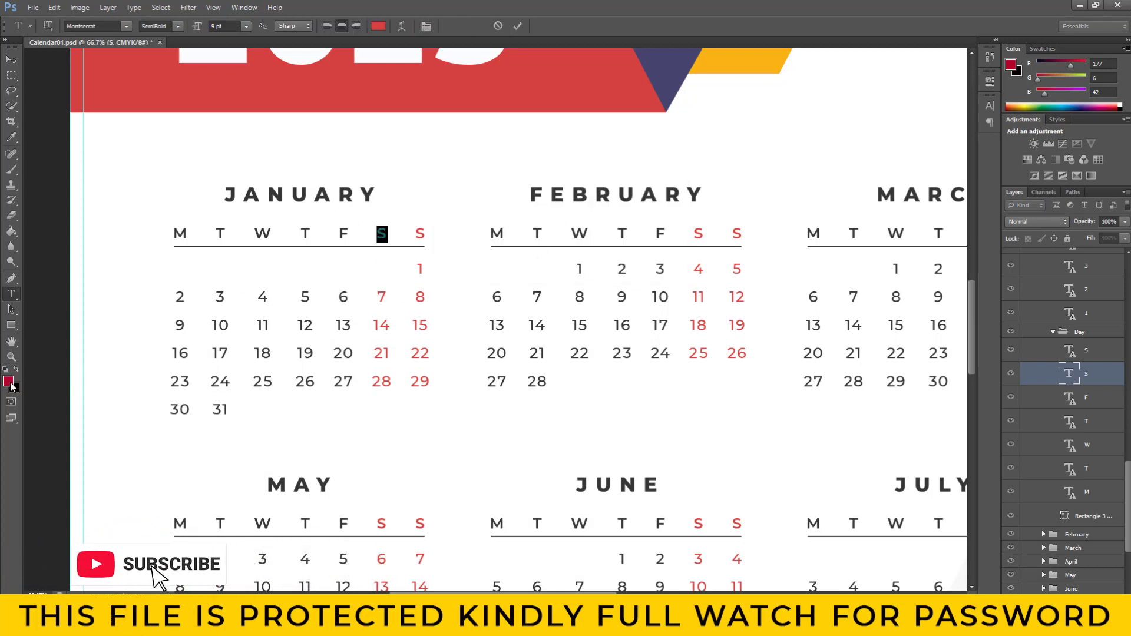
{"action": "left_click", "coordinate": [10, 384]}
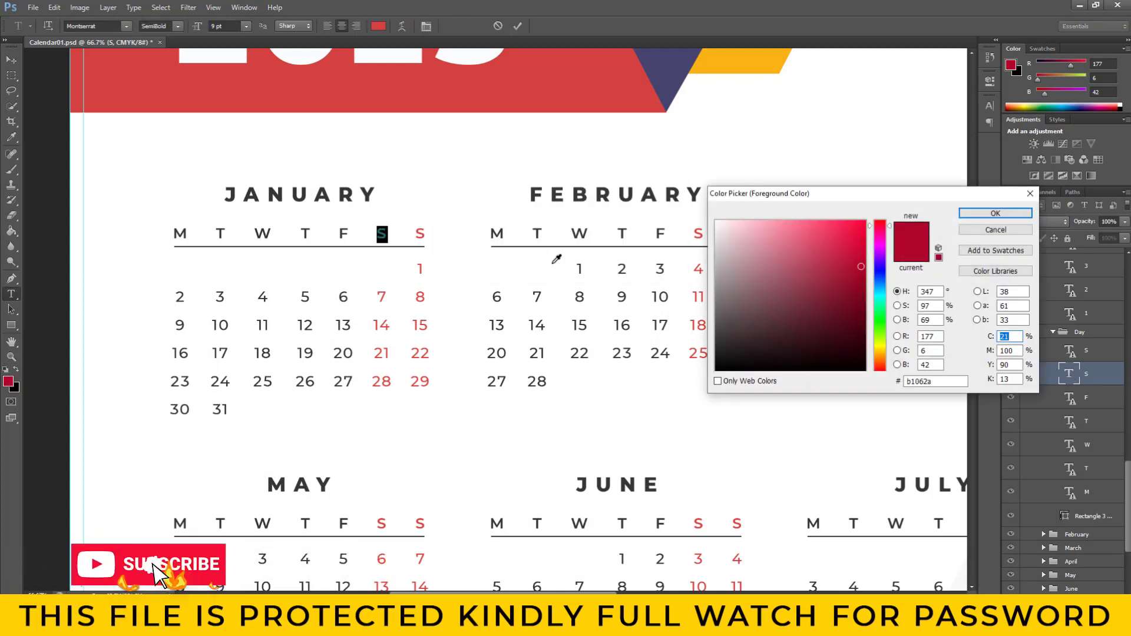
{"action": "left_click", "coordinate": [371, 191]}
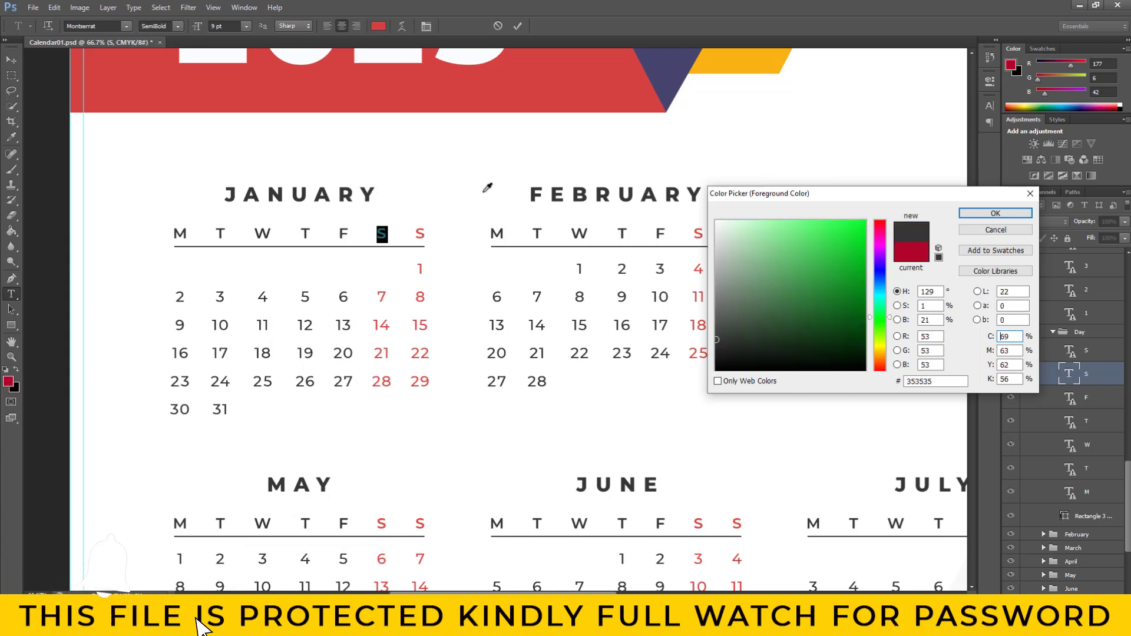
{"action": "left_click", "coordinate": [995, 213]}
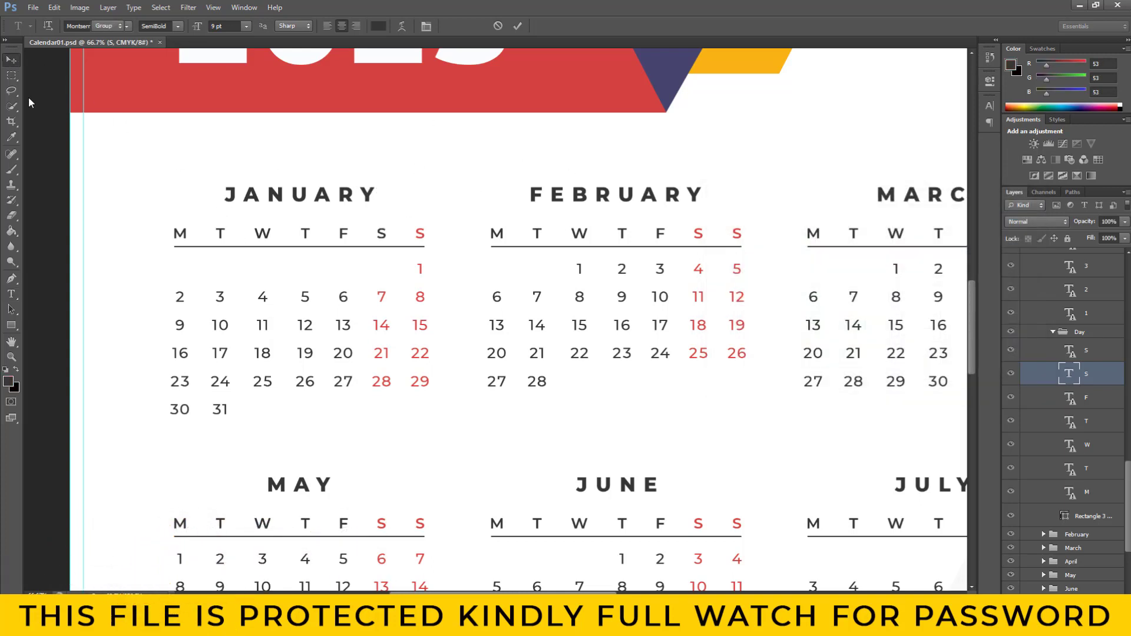
{"action": "key", "text": "ctrl+Return"}
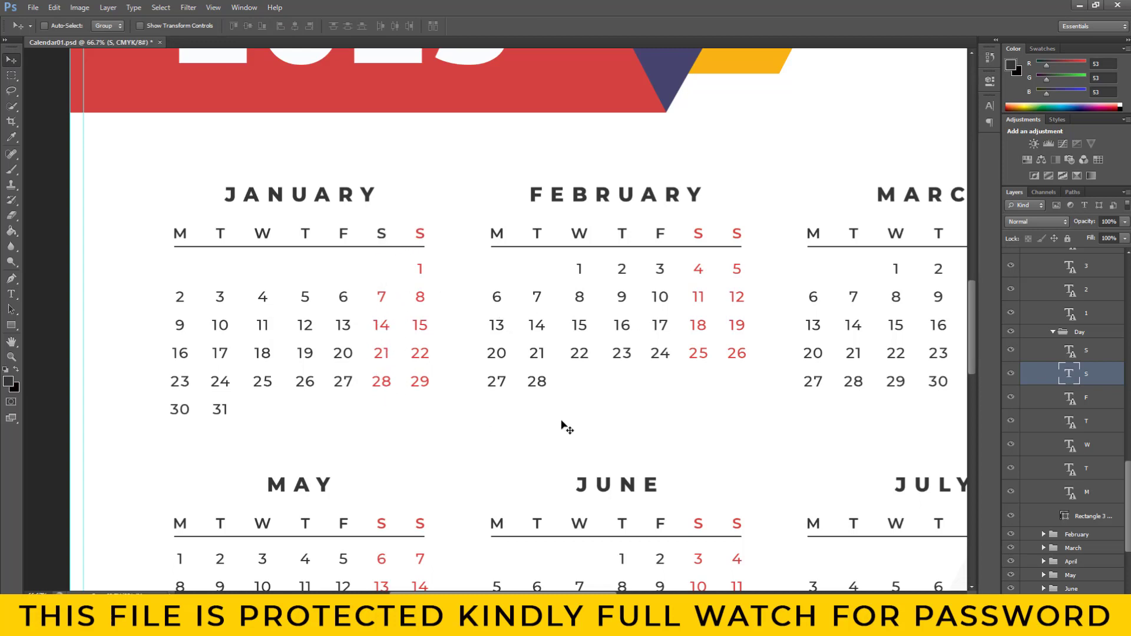
{"action": "scroll", "coordinate": [1104, 344], "scroll_direction": "up", "scroll_amount": 2}
{"action": "scroll", "coordinate": [1104, 341], "scroll_direction": "up", "scroll_amount": 2}
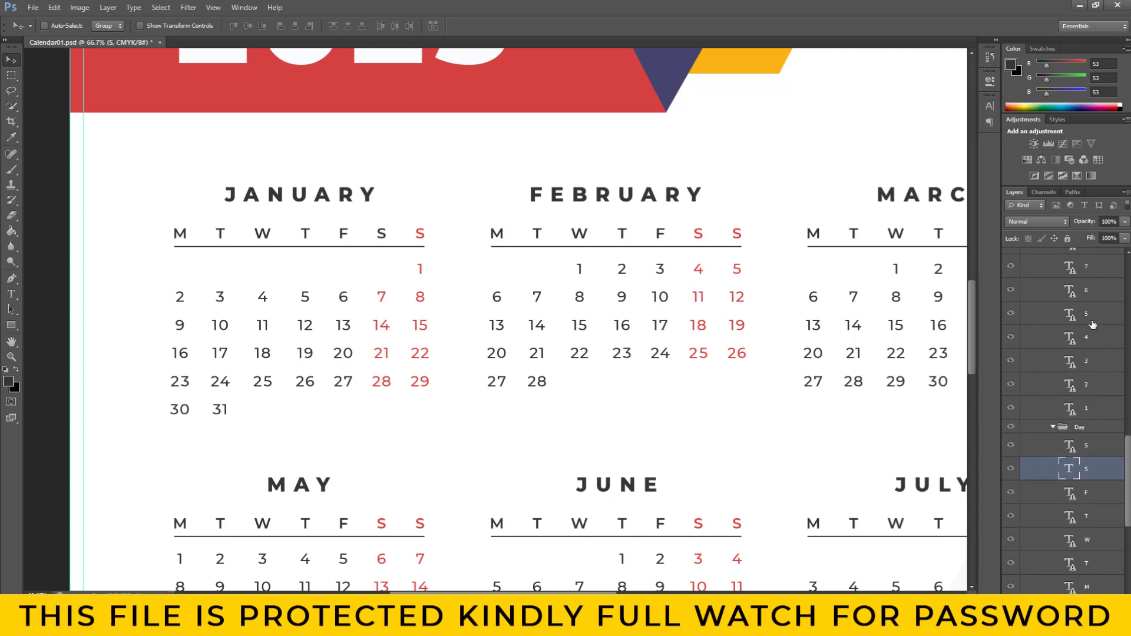
Recolour January's Saturday date 7 dark grey.
{"action": "double_click", "coordinate": [1071, 268]}
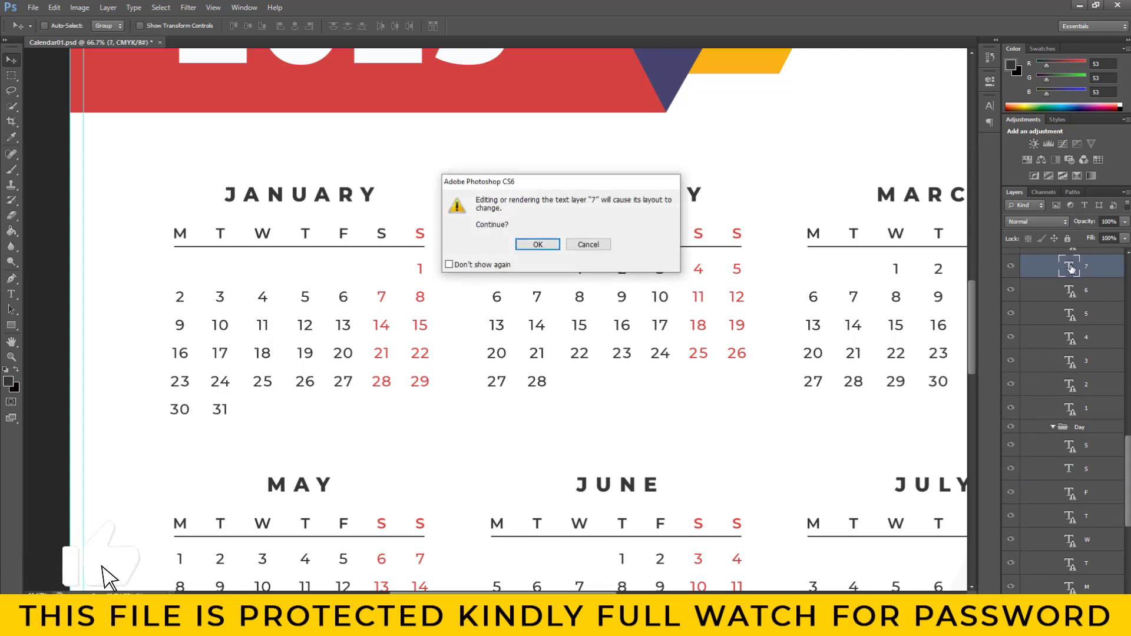
{"action": "left_click", "coordinate": [530, 249]}
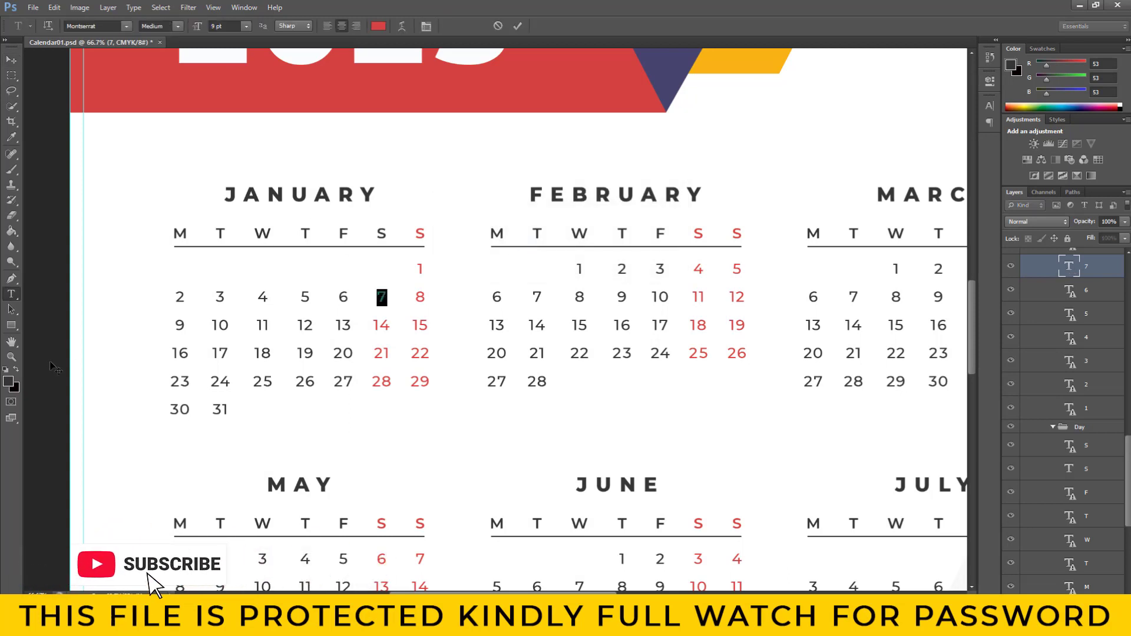
{"action": "left_click", "coordinate": [10, 383]}
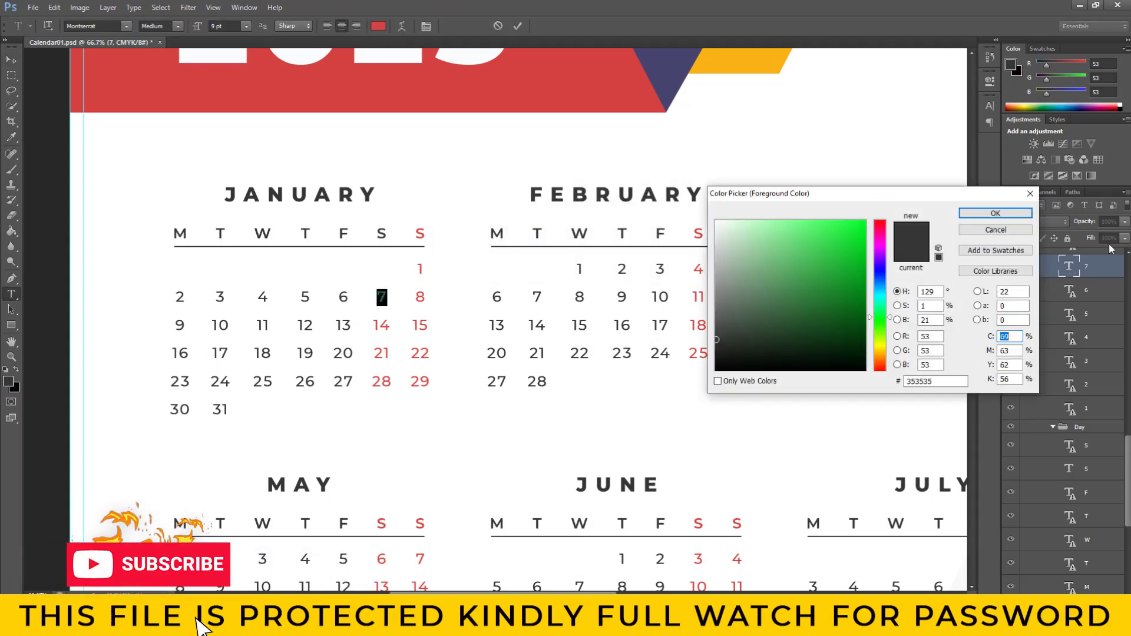
{"action": "left_click", "coordinate": [1012, 215]}
{"action": "left_click", "coordinate": [11, 60]}
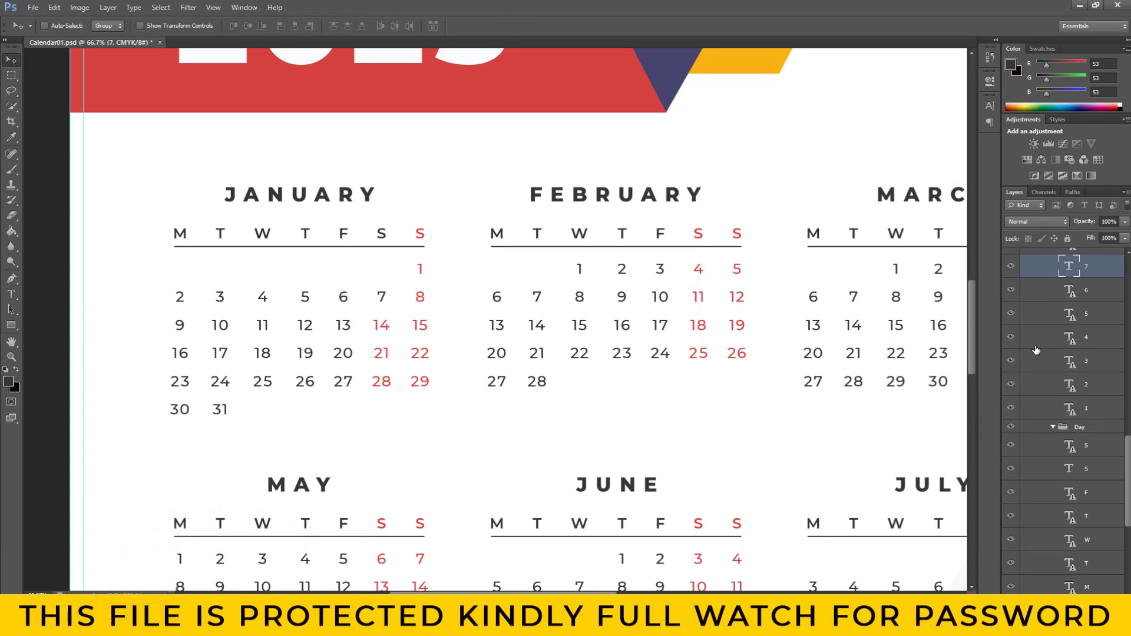
Recolour Saturday date 14 dark grey and commit the edit.
{"action": "scroll", "coordinate": [1068, 366], "scroll_direction": "up", "scroll_amount": 2}
{"action": "scroll", "coordinate": [1078, 374], "scroll_direction": "up", "scroll_amount": 1}
{"action": "scroll", "coordinate": [1087, 381], "scroll_direction": "up", "scroll_amount": 1}
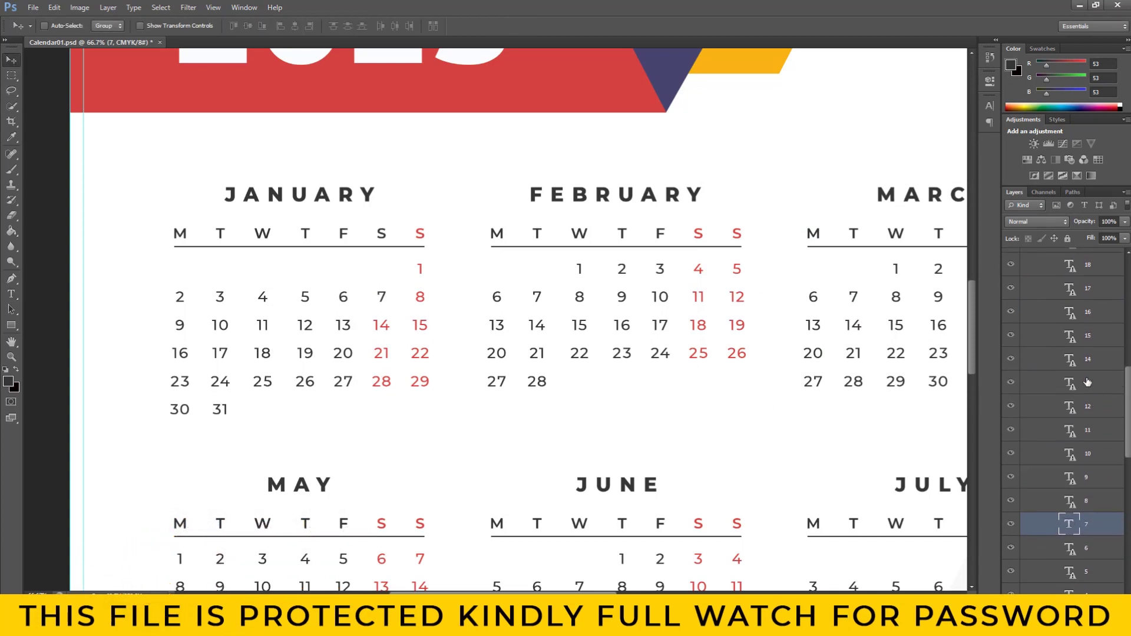
{"action": "left_click", "coordinate": [1066, 361]}
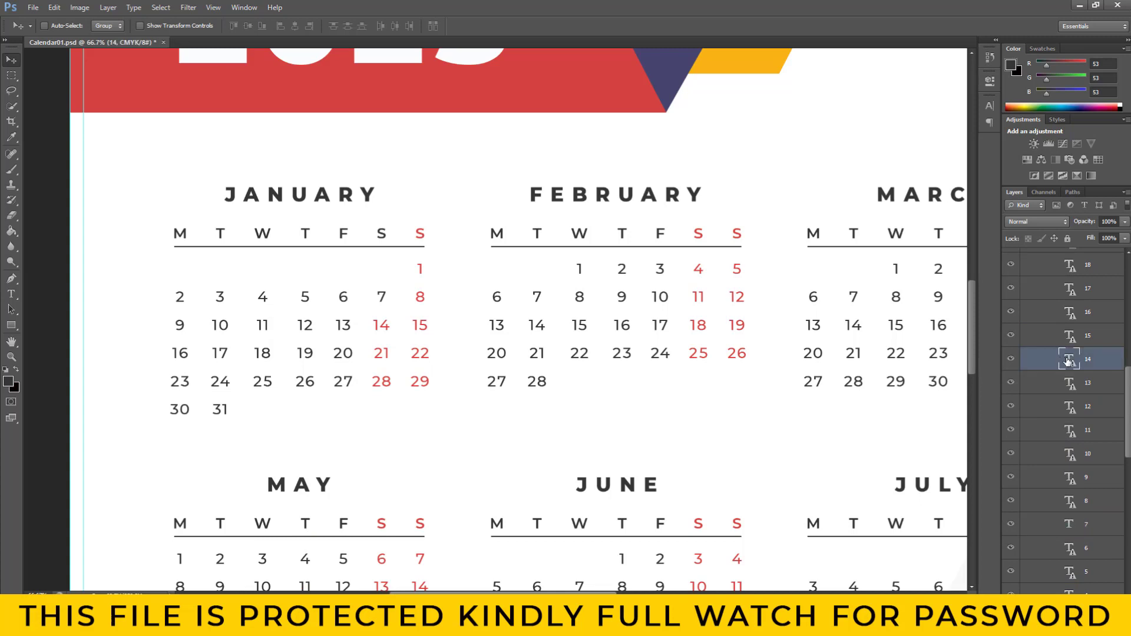
{"action": "double_click", "coordinate": [1068, 360]}
{"action": "left_click", "coordinate": [540, 243]}
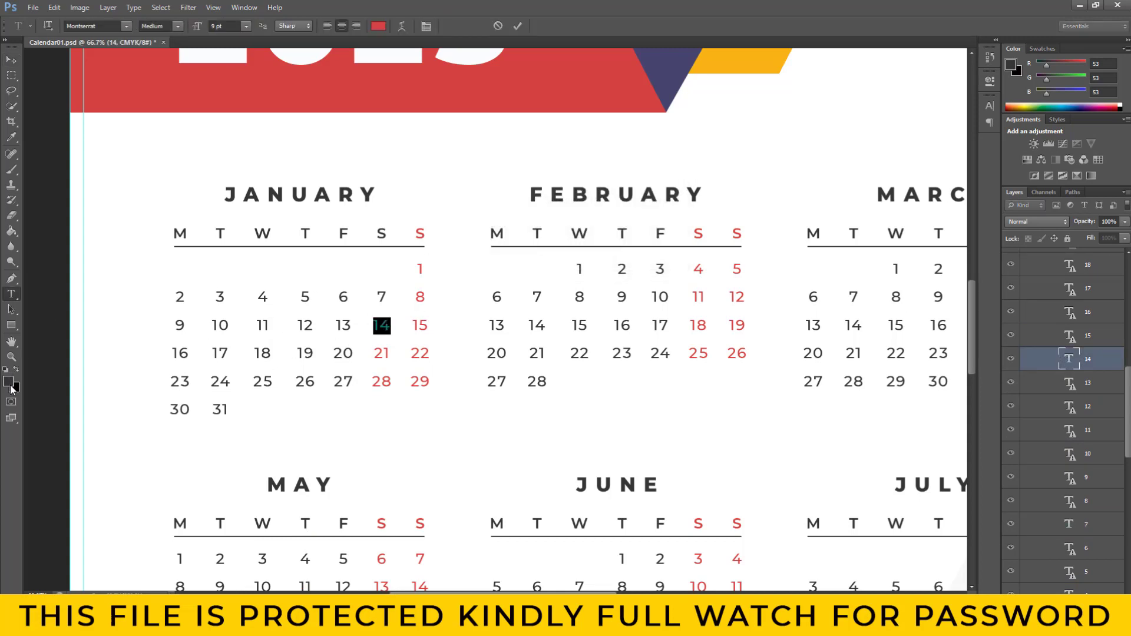
{"action": "left_click", "coordinate": [8, 383]}
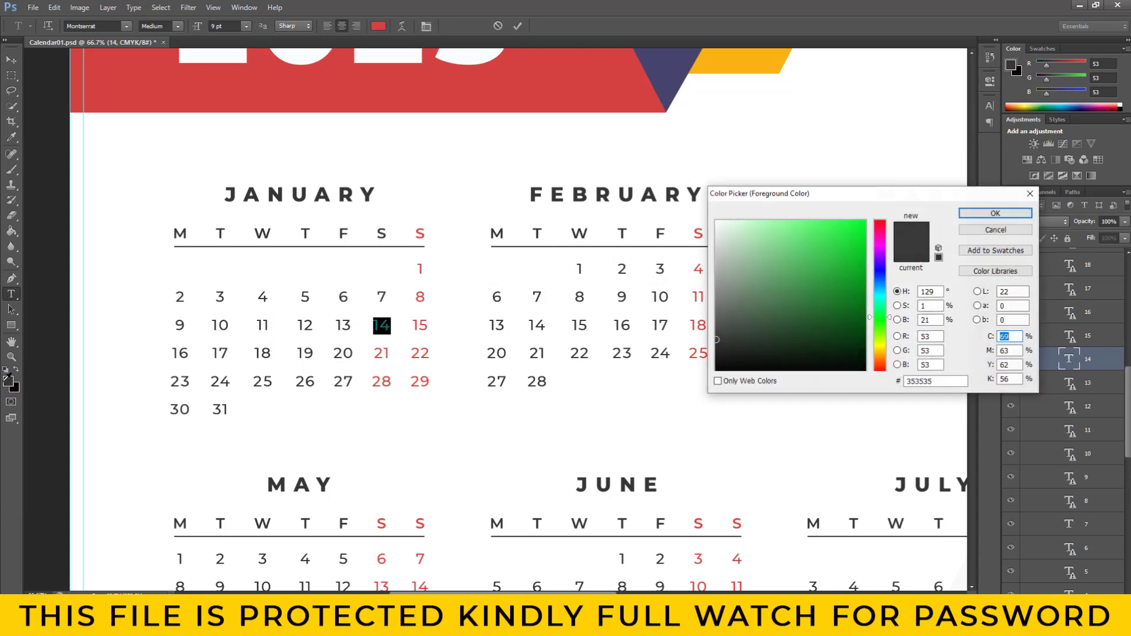
{"action": "left_click", "coordinate": [1009, 215]}
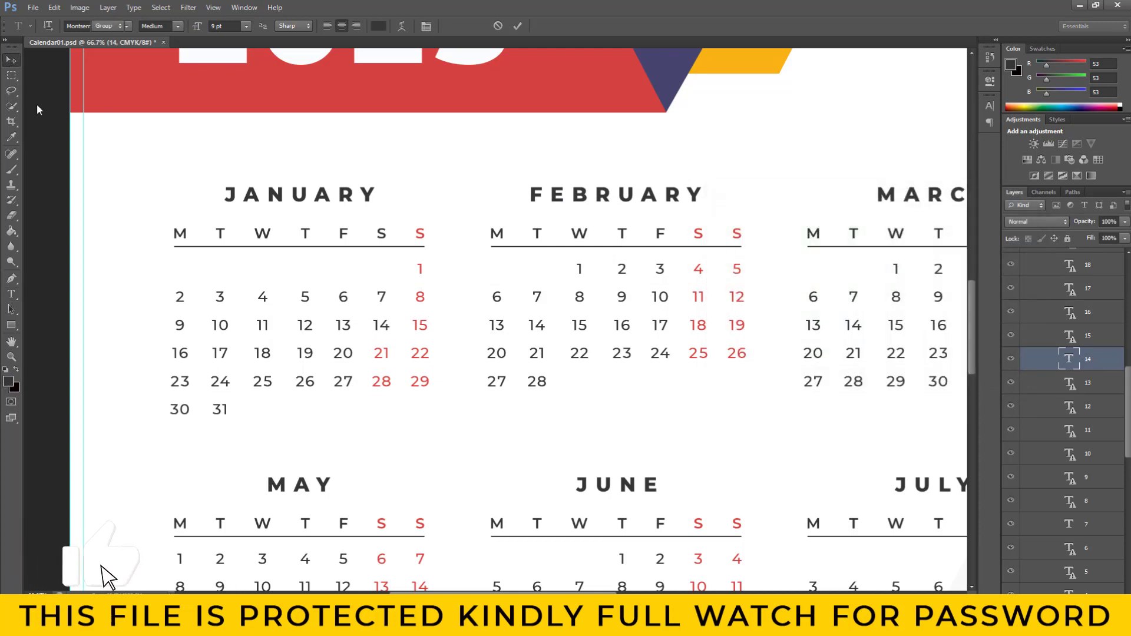
{"action": "key", "text": "ctrl+Return"}
{"action": "key", "text": "v"}
Recolour Saturday date 21 dark grey to match the weekdays.
{"action": "scroll", "coordinate": [1098, 406], "scroll_direction": "up", "scroll_amount": 3}
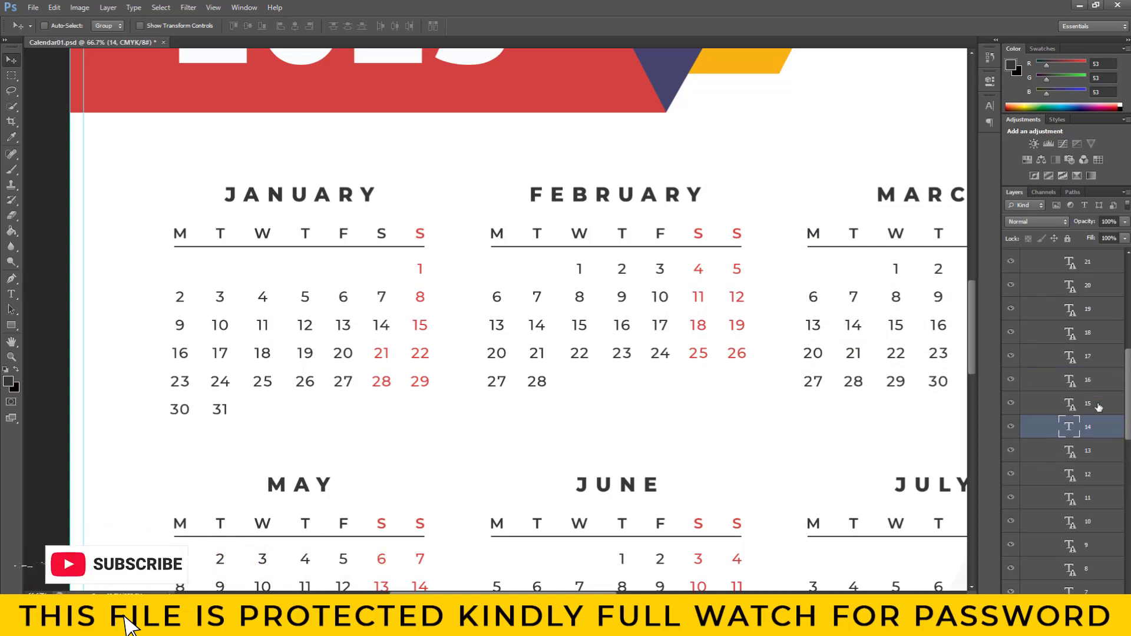
{"action": "scroll", "coordinate": [1098, 406], "scroll_direction": "up", "scroll_amount": 5}
{"action": "left_click", "coordinate": [1088, 361]}
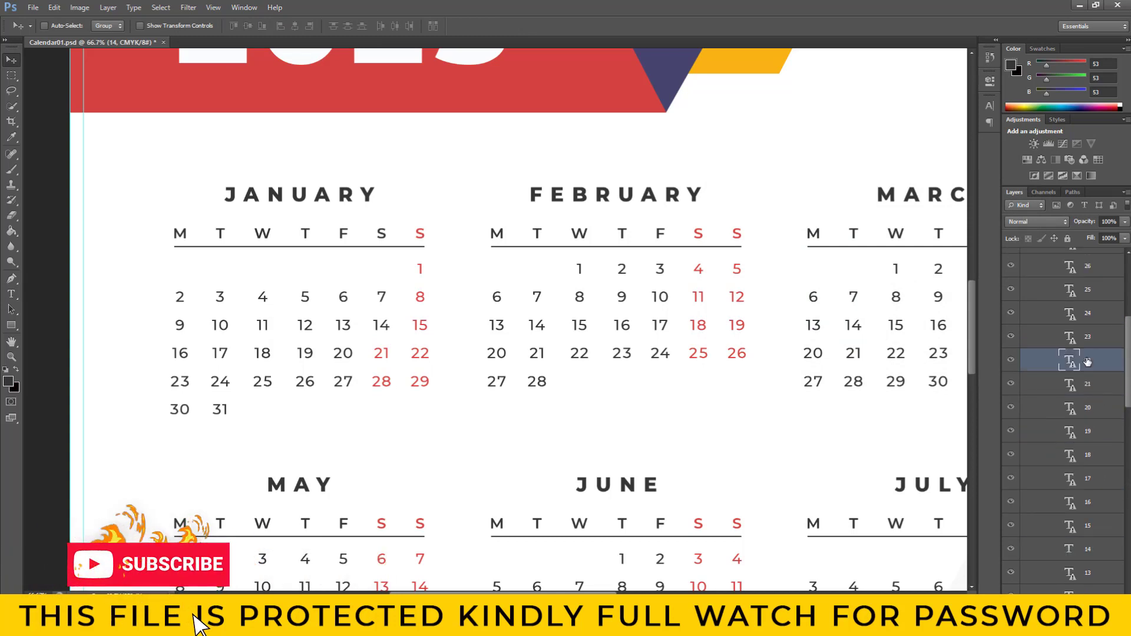
{"action": "left_click", "coordinate": [1073, 385]}
{"action": "double_click", "coordinate": [1073, 387]}
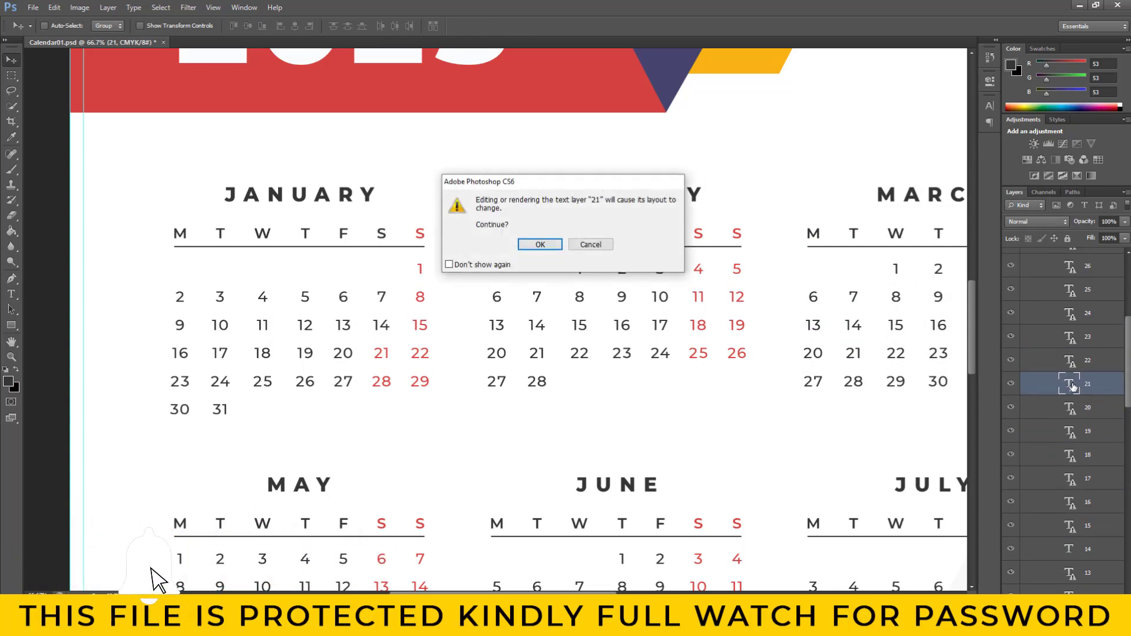
{"action": "left_click", "coordinate": [539, 246]}
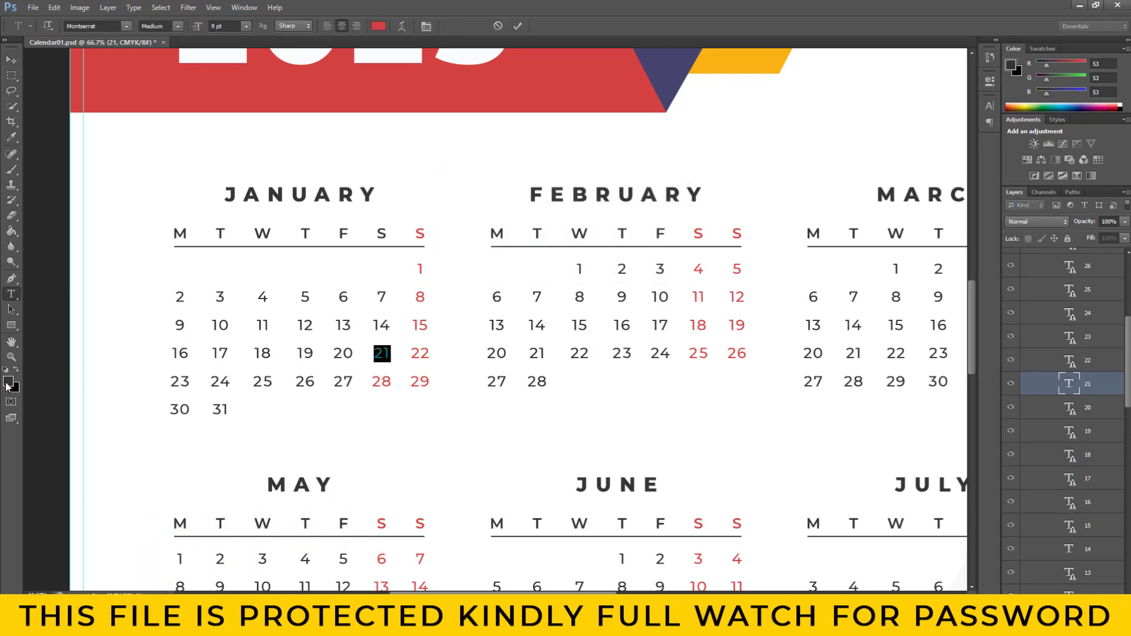
{"action": "left_click", "coordinate": [8, 383]}
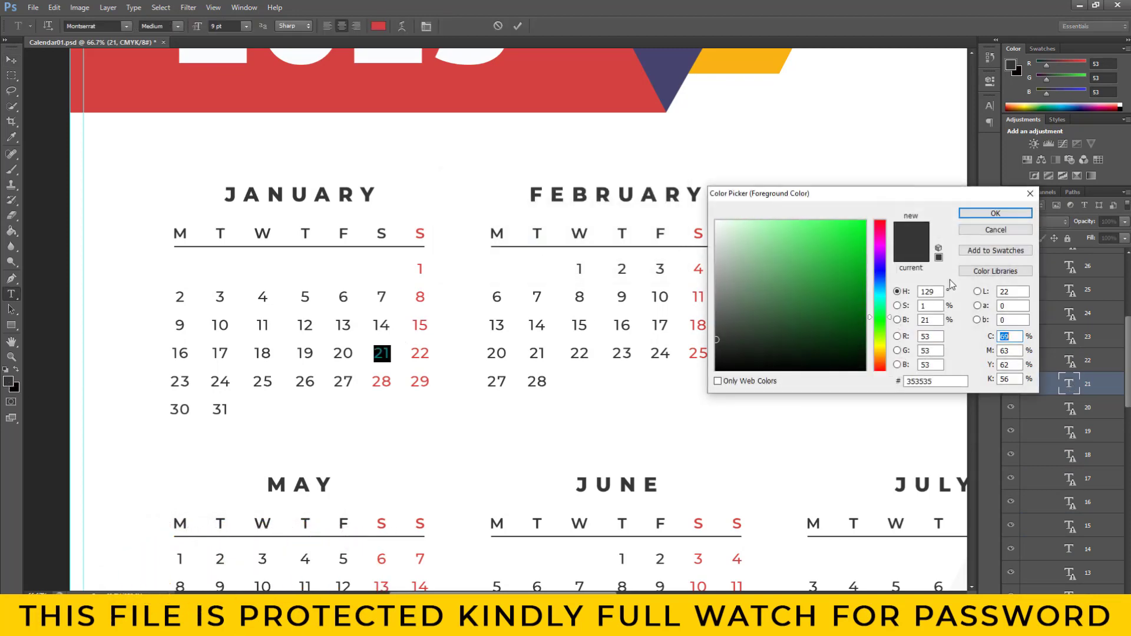
{"action": "left_click", "coordinate": [985, 216]}
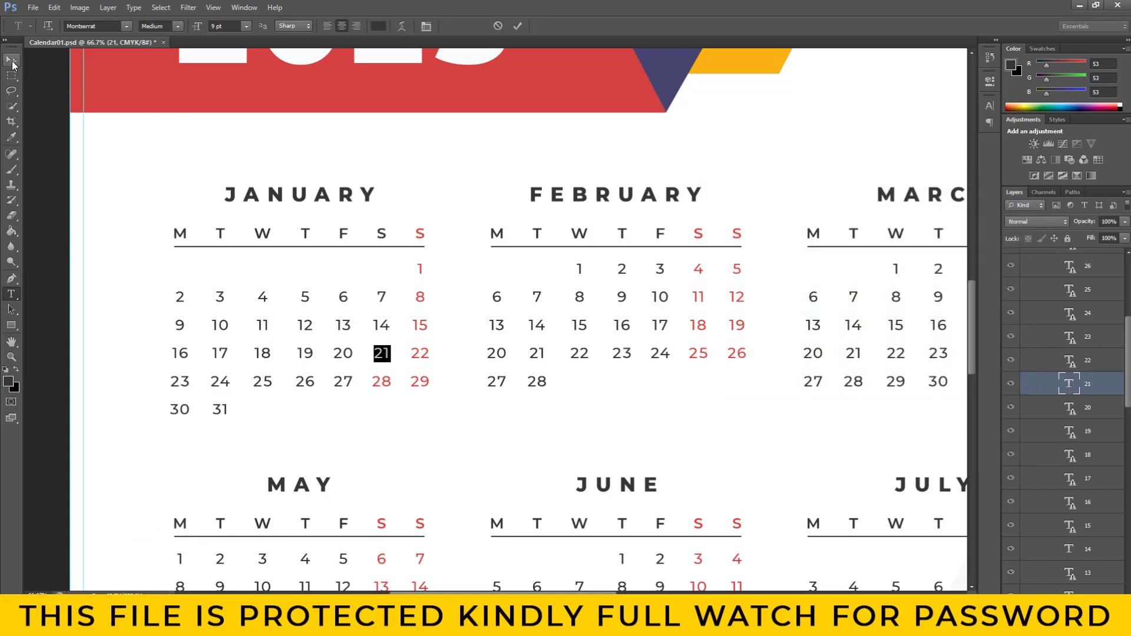
{"action": "key", "text": "ctrl"}
Recolour the last Saturday date, 28, dark grey.
{"action": "scroll", "coordinate": [1084, 390], "scroll_direction": "up", "scroll_amount": 2}
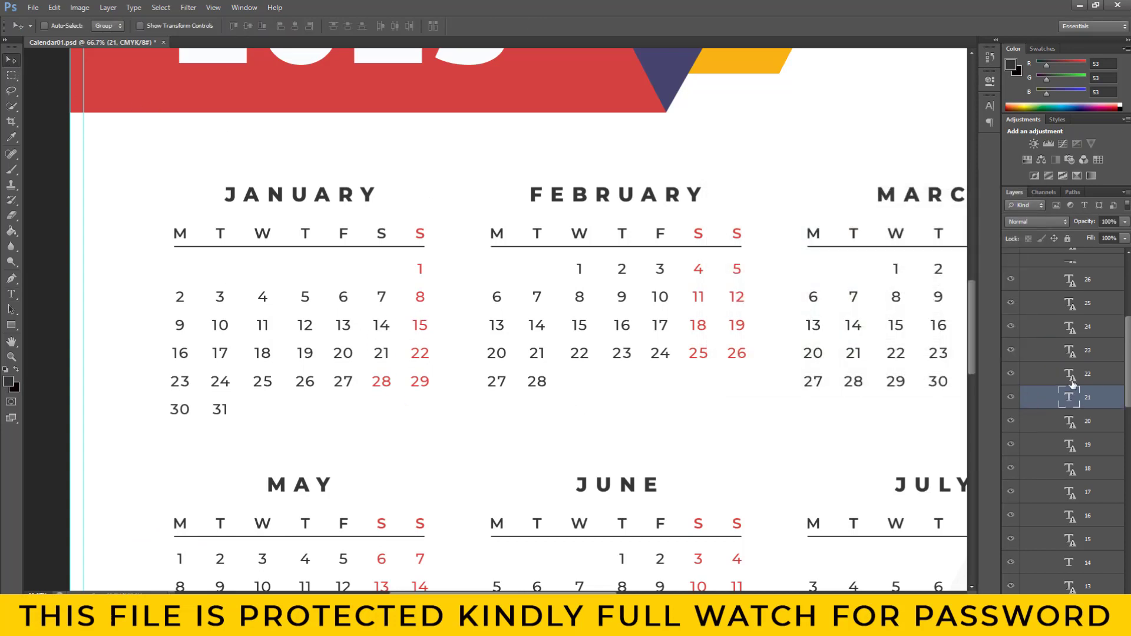
{"action": "scroll", "coordinate": [1084, 390], "scroll_direction": "up", "scroll_amount": 1}
{"action": "scroll", "coordinate": [1084, 390], "scroll_direction": "up", "scroll_amount": 2}
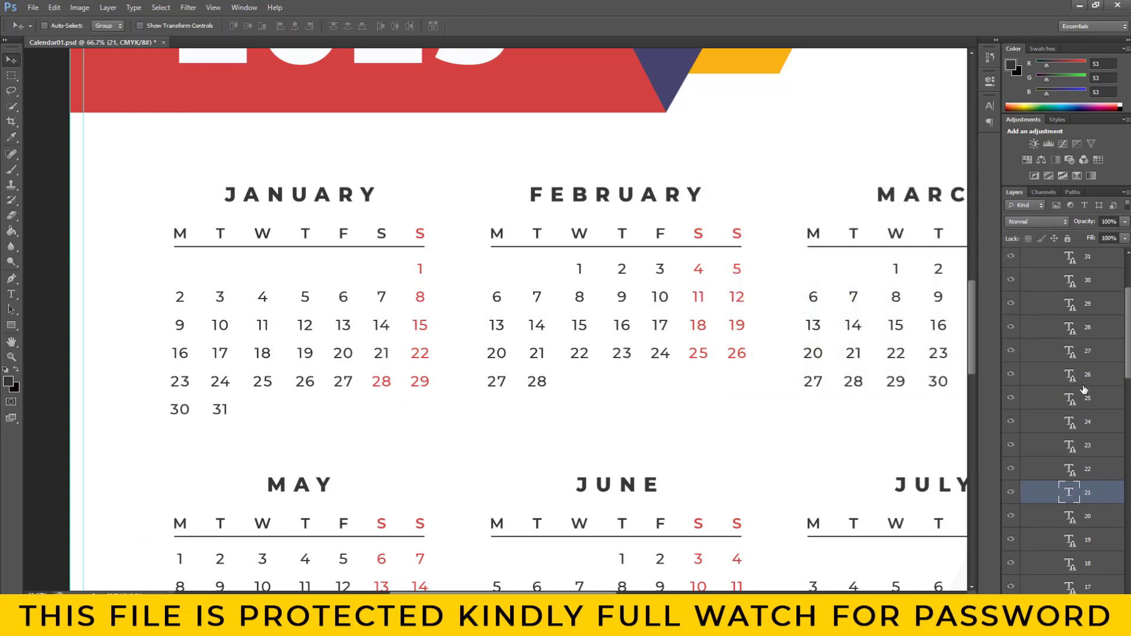
{"action": "left_click", "coordinate": [1072, 332]}
{"action": "double_click", "coordinate": [1070, 329]}
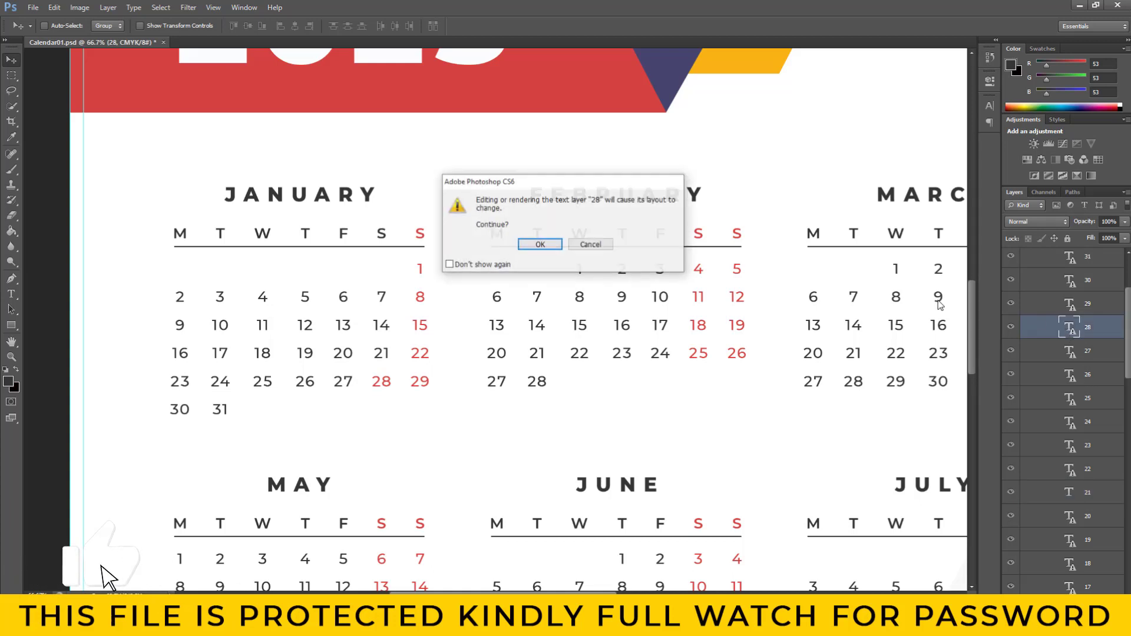
{"action": "left_click", "coordinate": [537, 244]}
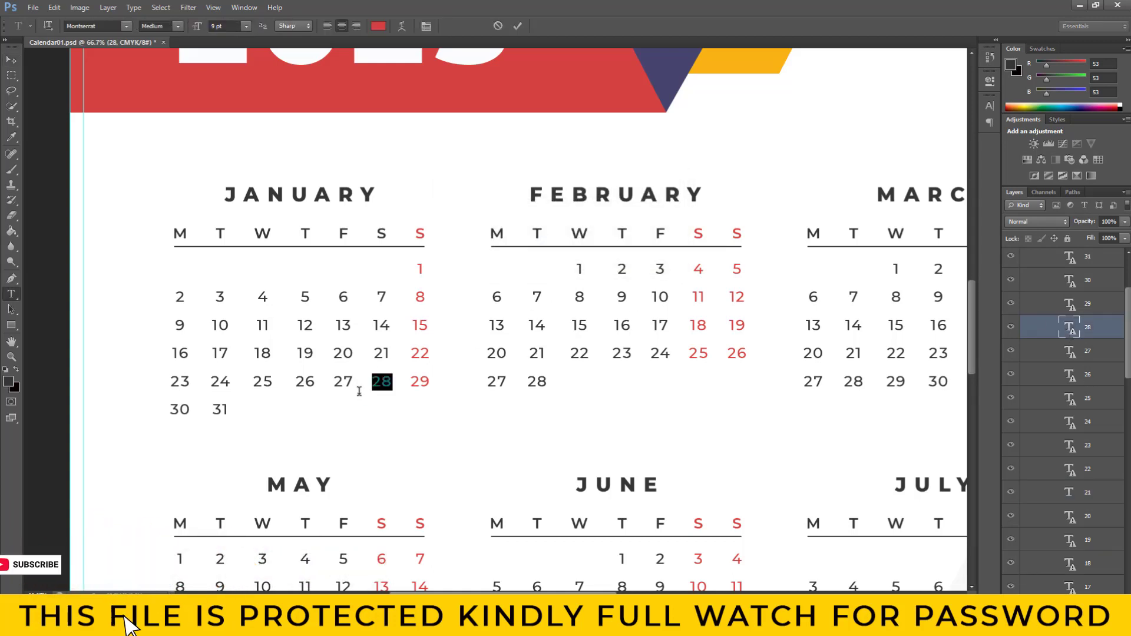
{"action": "left_click", "coordinate": [12, 382]}
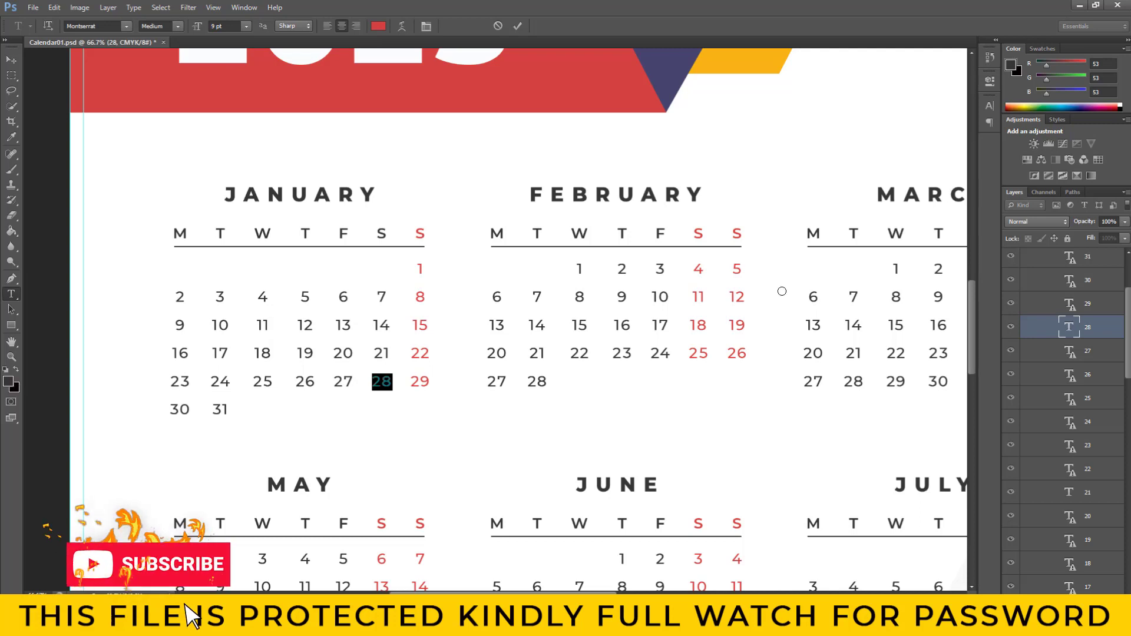
{"action": "left_click", "coordinate": [994, 213]}
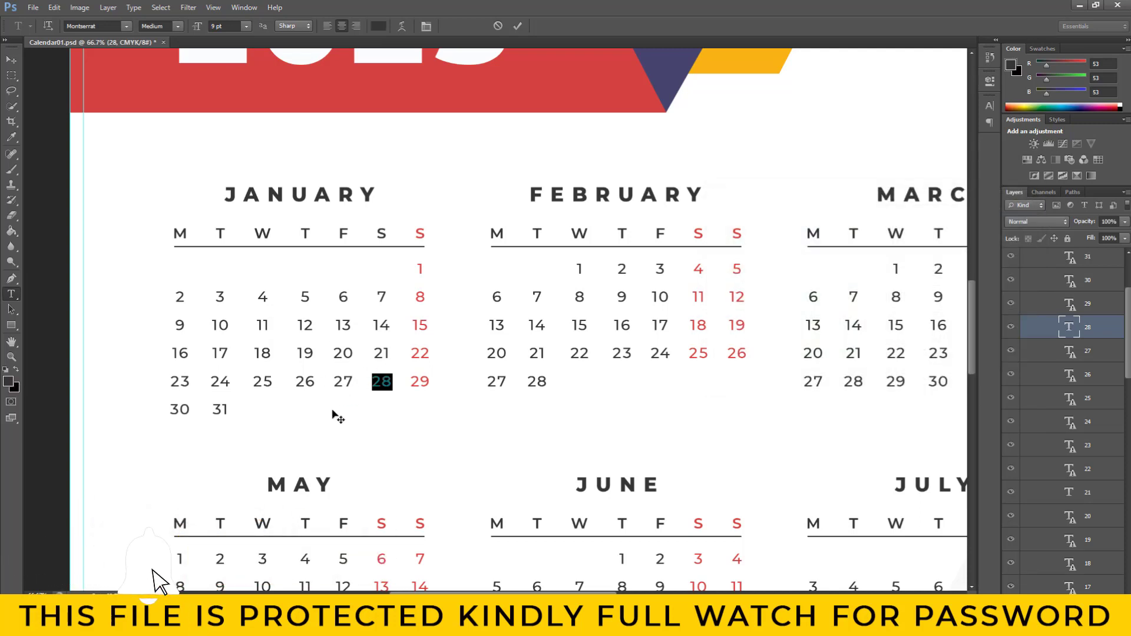
{"action": "left_click", "coordinate": [11, 60]}
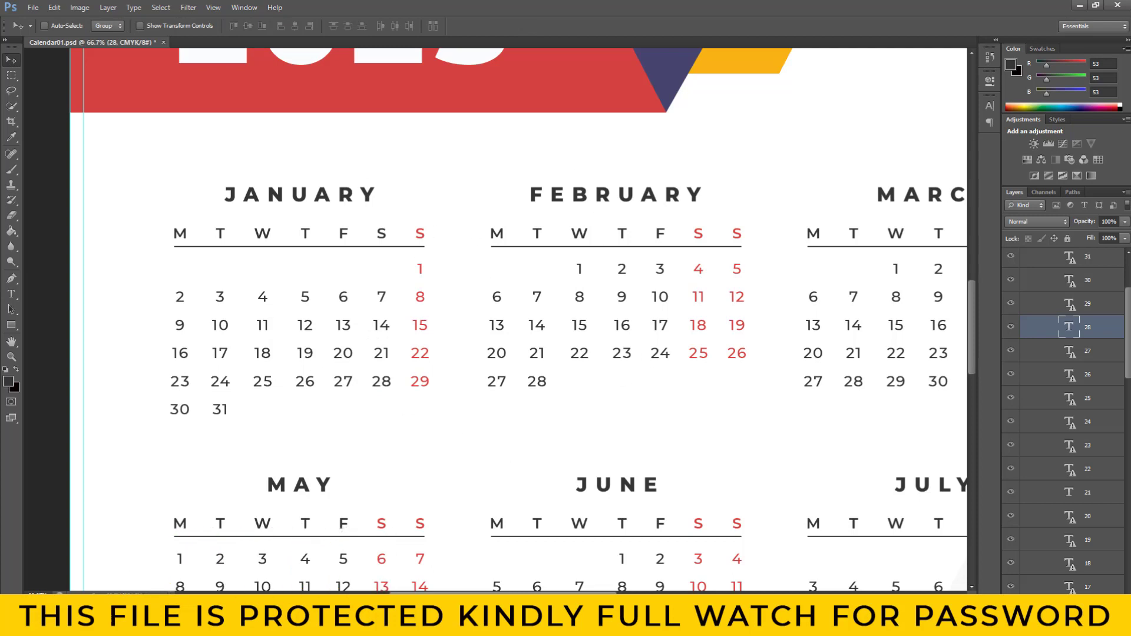
Collapse the January group and select the February month group, checking its visibility.
{"action": "scroll", "coordinate": [518, 318], "scroll_direction": "left", "scroll_amount": 3}
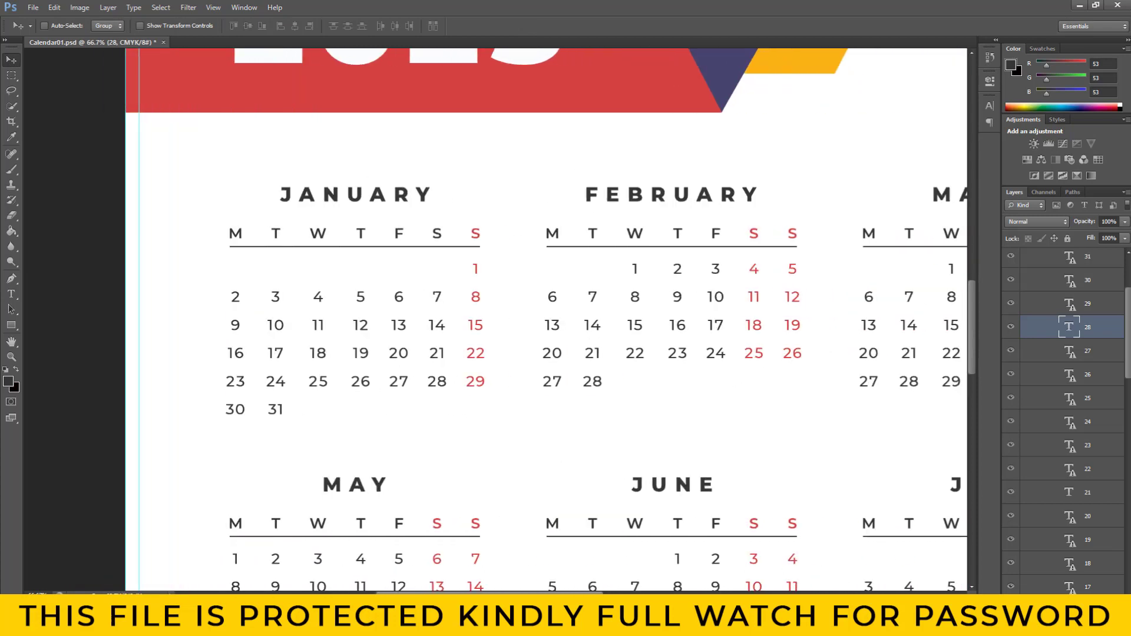
{"action": "scroll", "coordinate": [519, 318], "scroll_direction": "right", "scroll_amount": 3}
{"action": "scroll", "coordinate": [1071, 347], "scroll_direction": "up", "scroll_amount": 2}
{"action": "scroll", "coordinate": [1070, 347], "scroll_direction": "up", "scroll_amount": 2}
{"action": "scroll", "coordinate": [1071, 347], "scroll_direction": "up", "scroll_amount": 1}
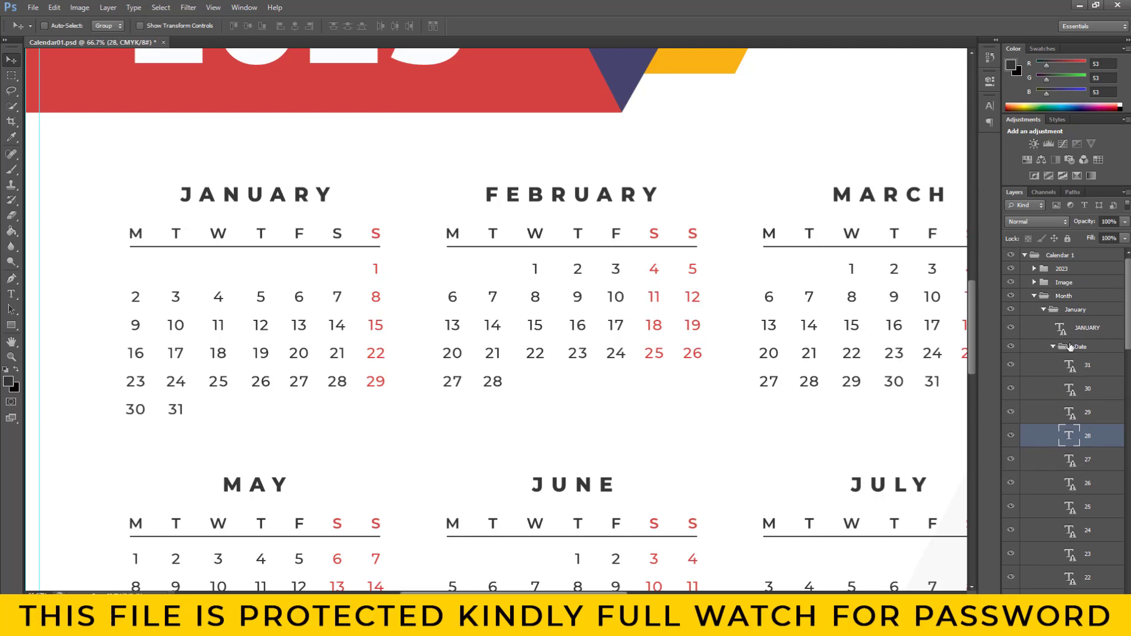
{"action": "left_click", "coordinate": [1043, 311]}
{"action": "left_click", "coordinate": [1043, 310]}
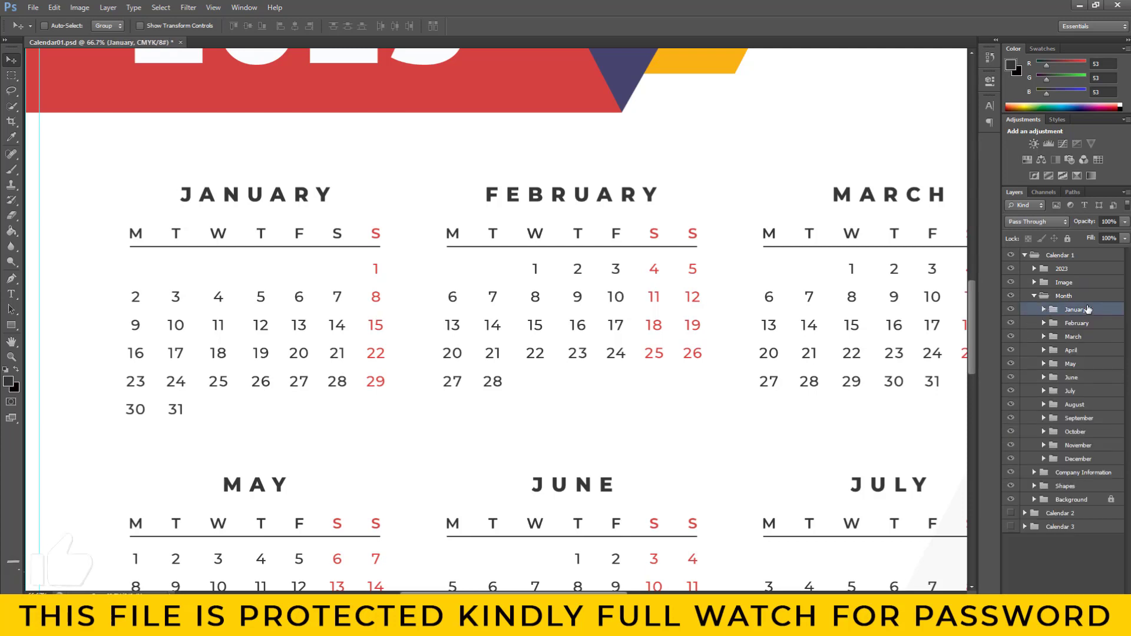
{"action": "left_click", "coordinate": [1076, 323]}
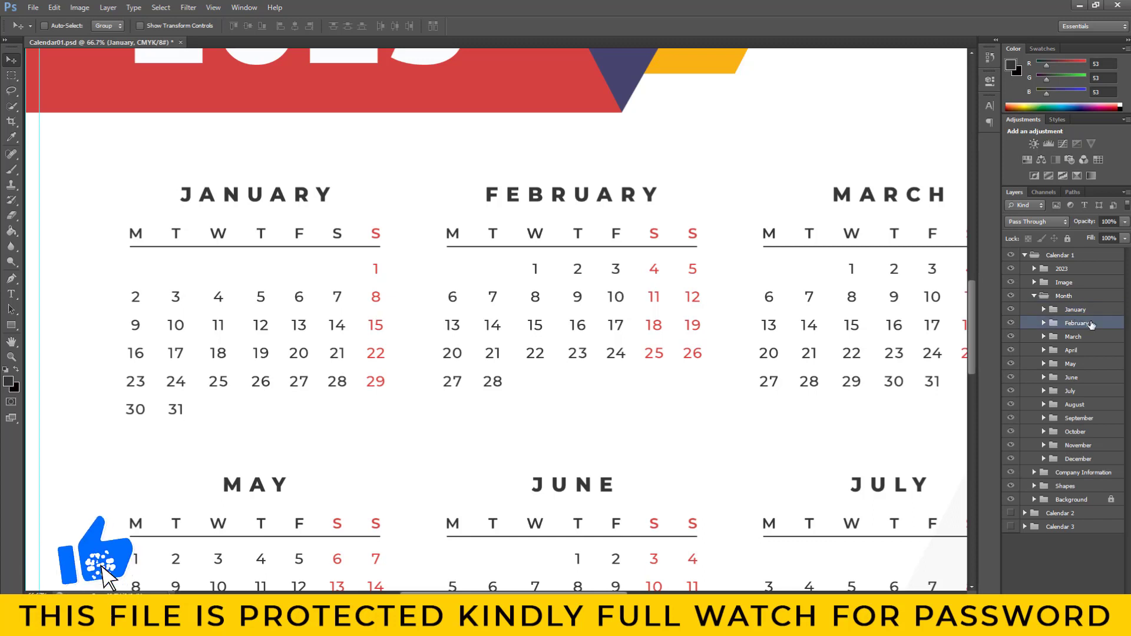
{"action": "left_click", "coordinate": [1011, 324]}
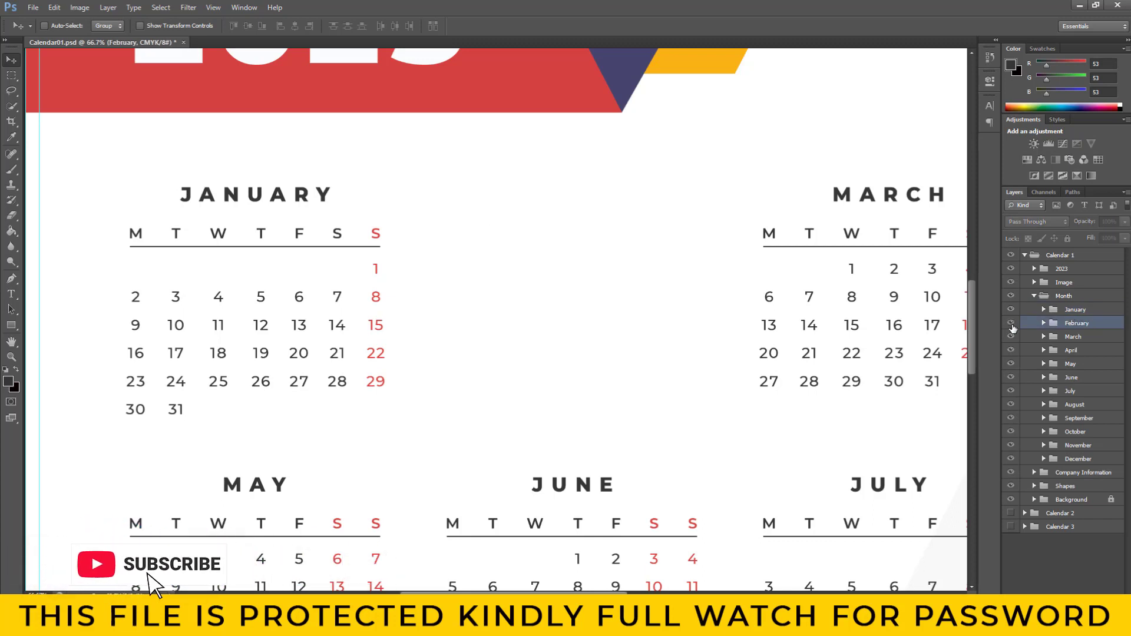
{"action": "left_click", "coordinate": [1011, 324]}
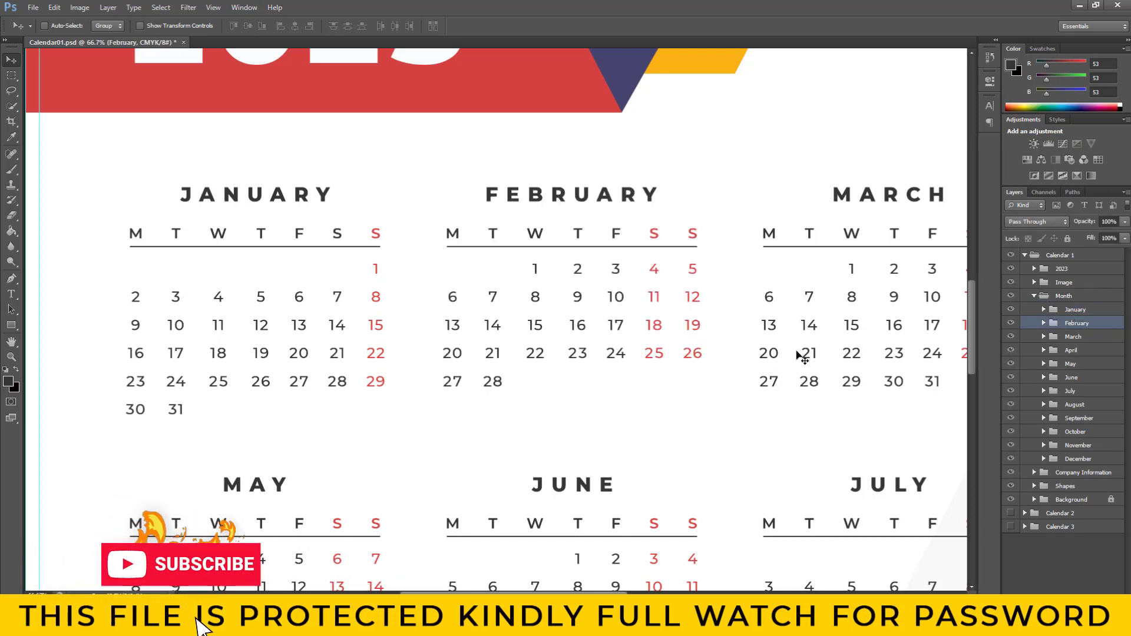
{"action": "left_click", "coordinate": [11, 356]}
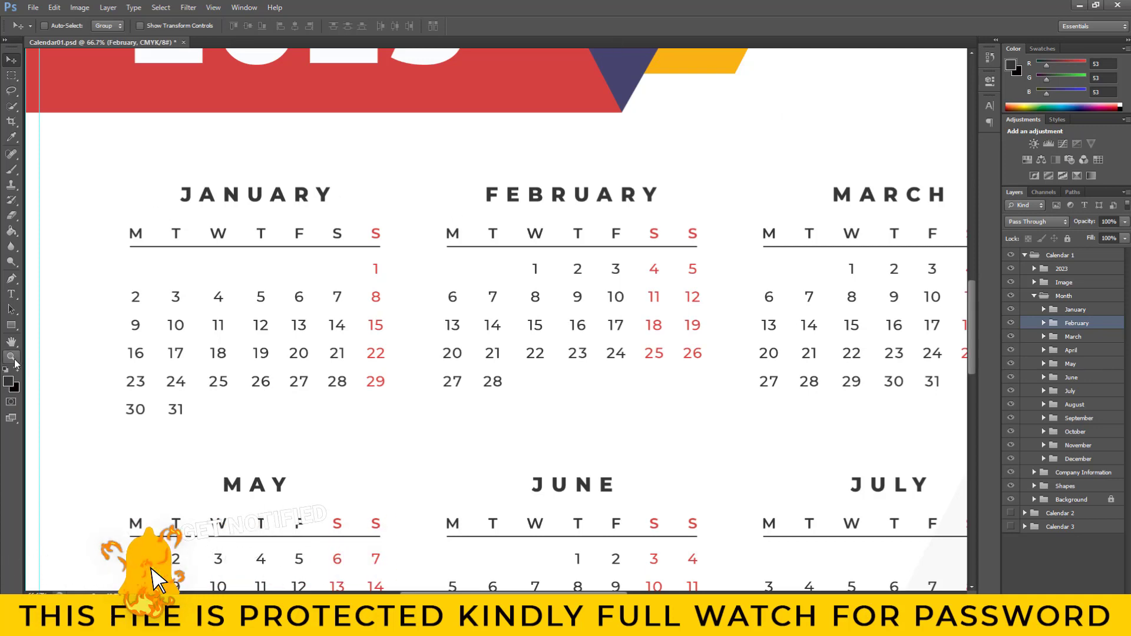
Fit the page on screen and open the 'Image place here' smart object, keeping layers.
{"action": "right_click", "coordinate": [98, 202]}
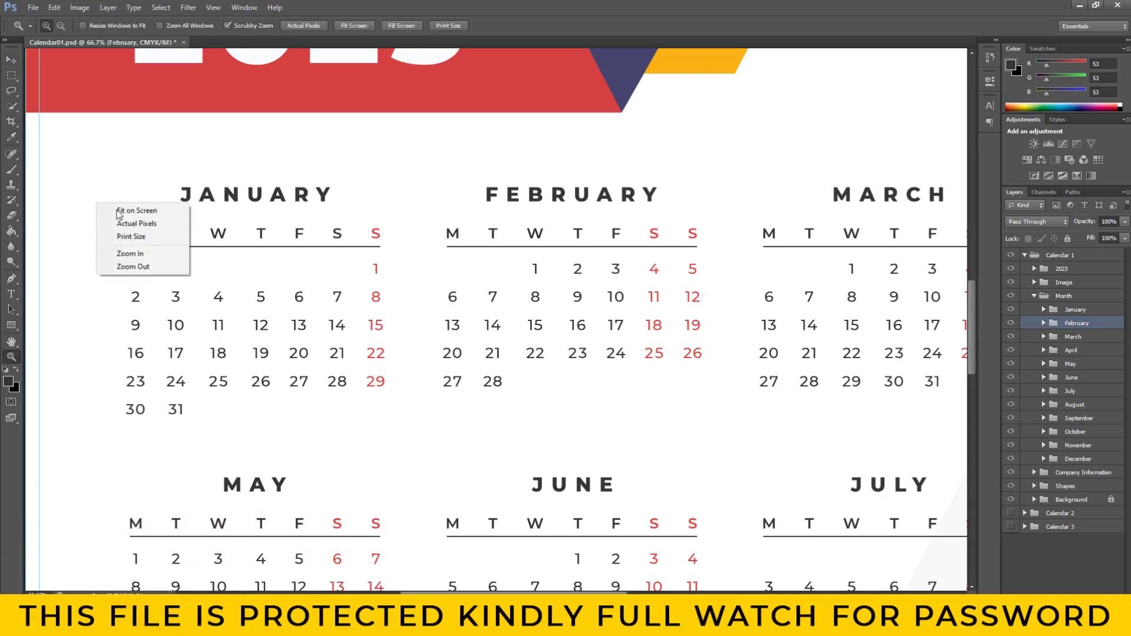
{"action": "left_click", "coordinate": [118, 212]}
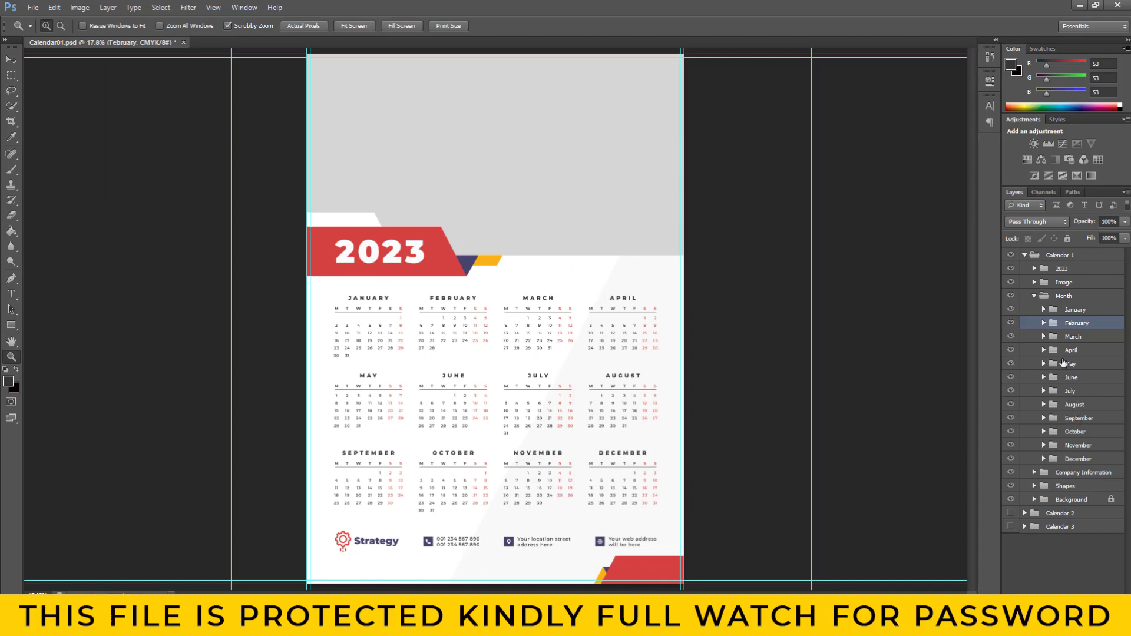
{"action": "left_click", "coordinate": [1034, 296]}
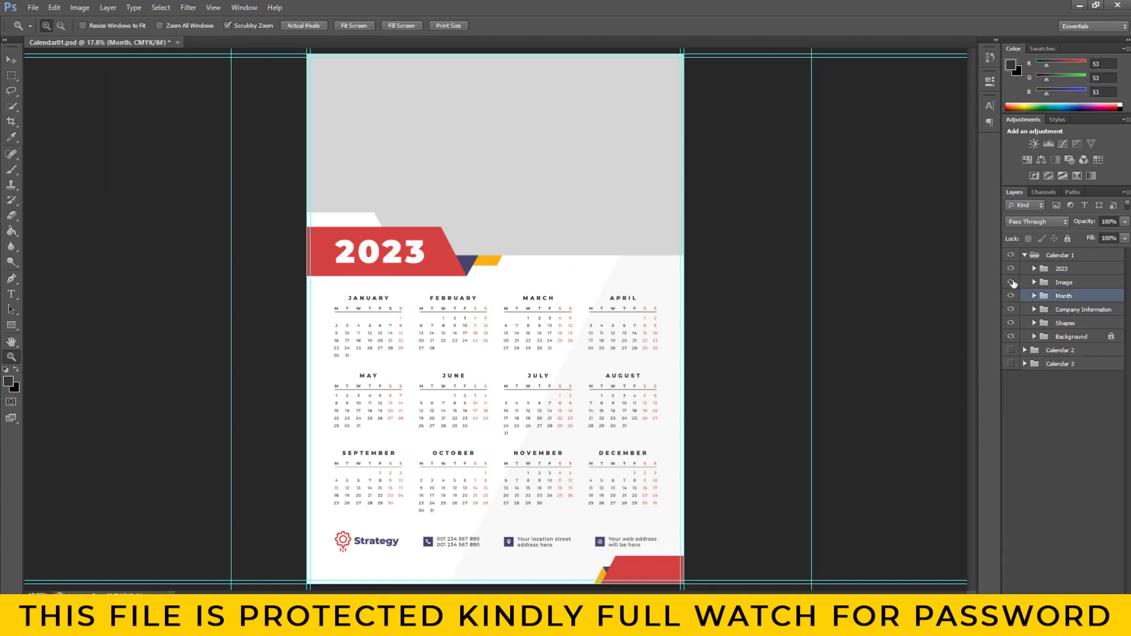
{"action": "left_click", "coordinate": [1033, 283]}
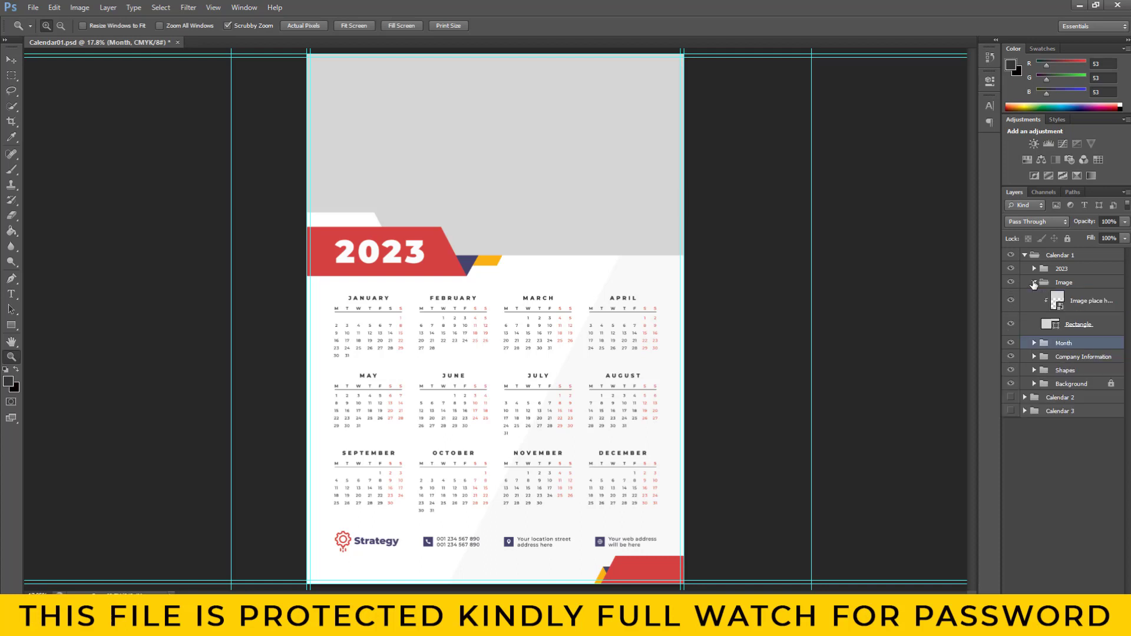
{"action": "double_click", "coordinate": [1058, 302]}
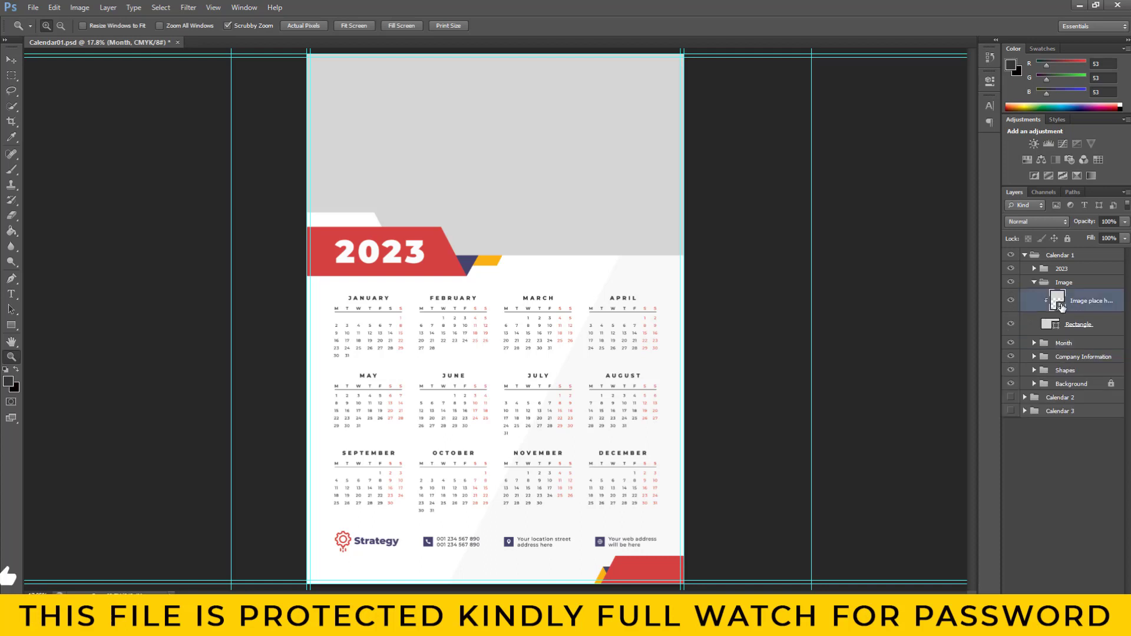
{"action": "left_click", "coordinate": [592, 252]}
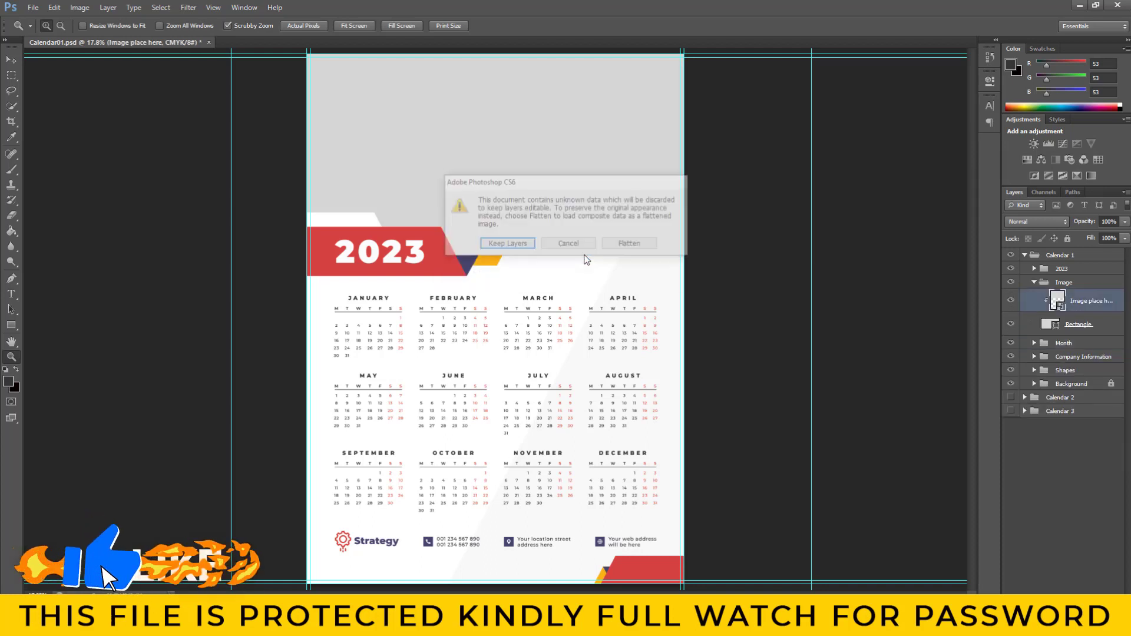
{"action": "left_click", "coordinate": [511, 241]}
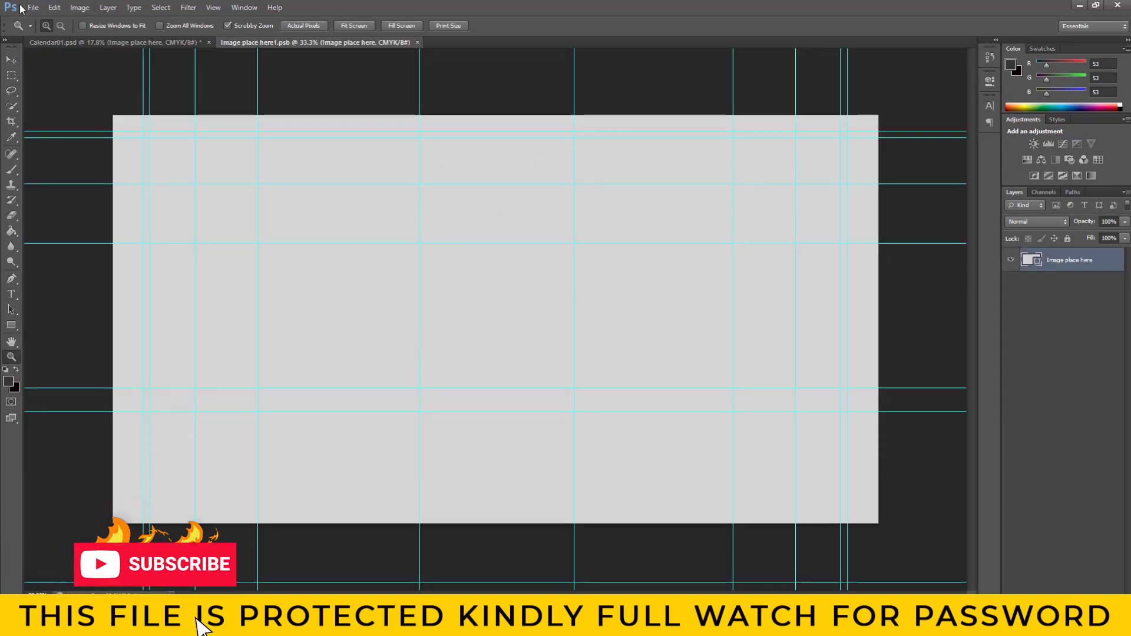
Browse to Local Disk (F:) > MY YOUTUBE PROJECT FOLDER > MODEL PNG IMAGE > IMAGES.
{"action": "left_click", "coordinate": [33, 7]}
{"action": "left_click", "coordinate": [42, 33]}
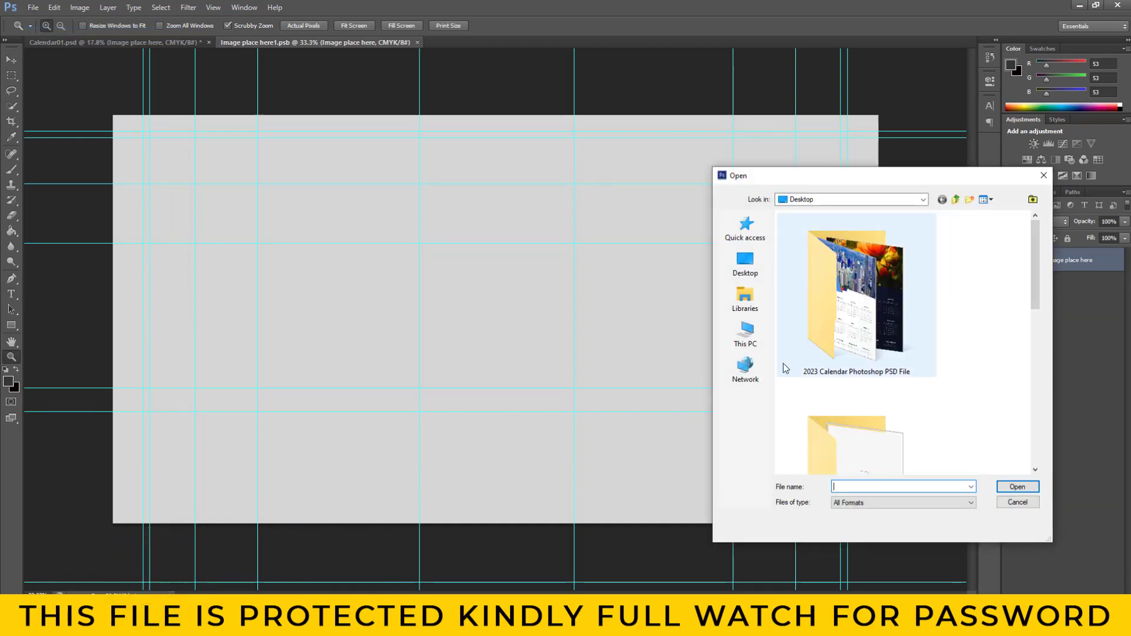
{"action": "left_click", "coordinate": [743, 335]}
{"action": "scroll", "coordinate": [883, 389], "scroll_direction": "down", "scroll_amount": 3}
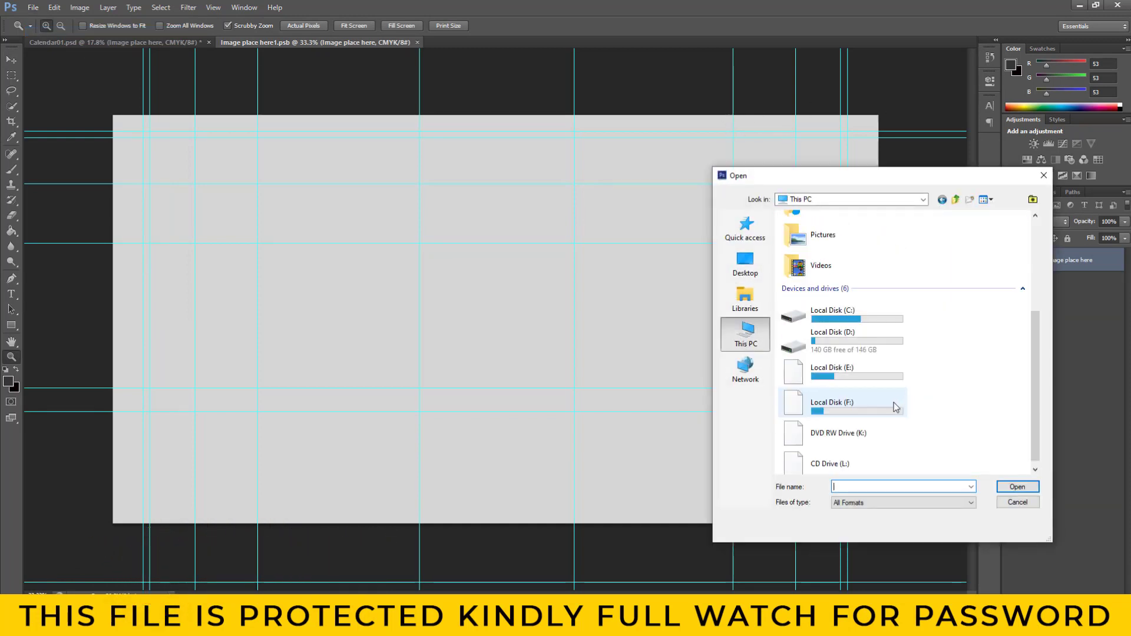
{"action": "double_click", "coordinate": [848, 398]}
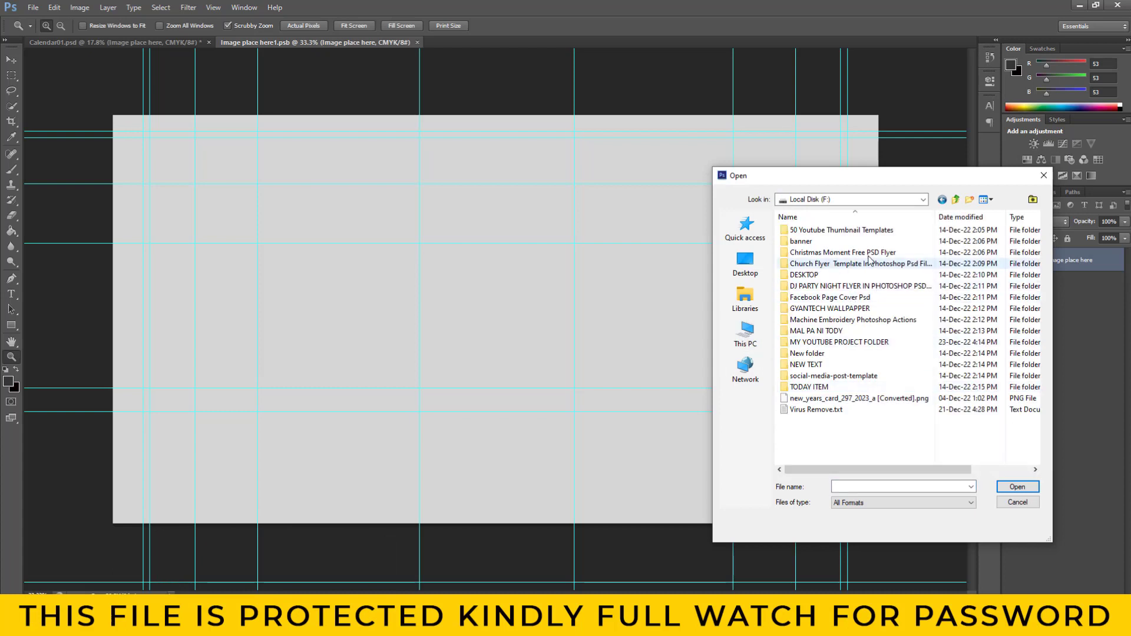
{"action": "double_click", "coordinate": [854, 342]}
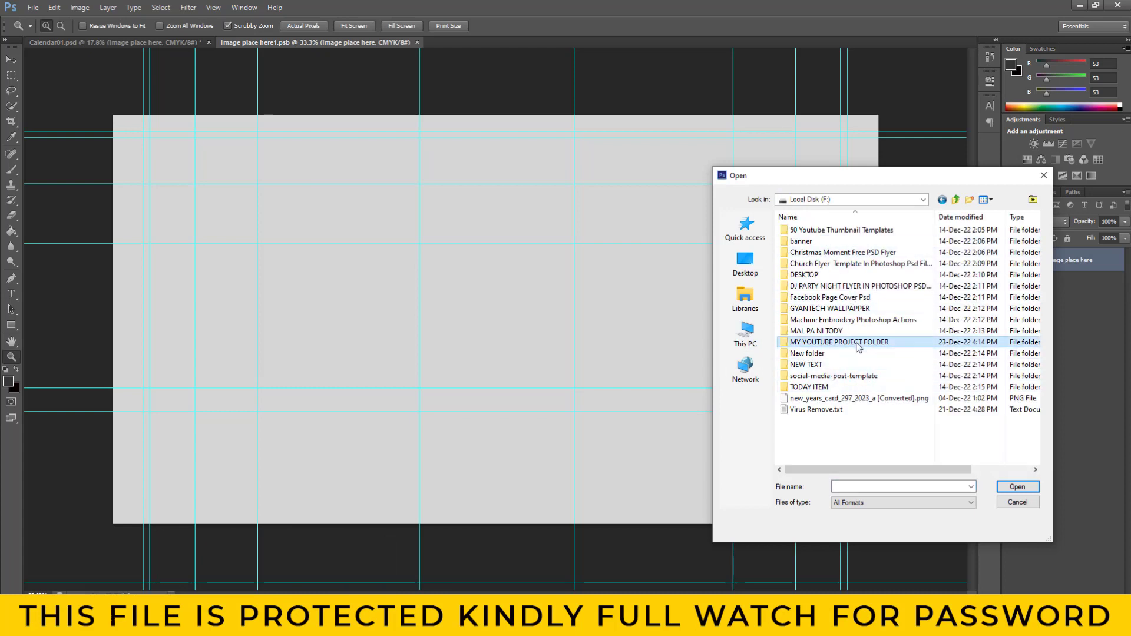
{"action": "double_click", "coordinate": [842, 241]}
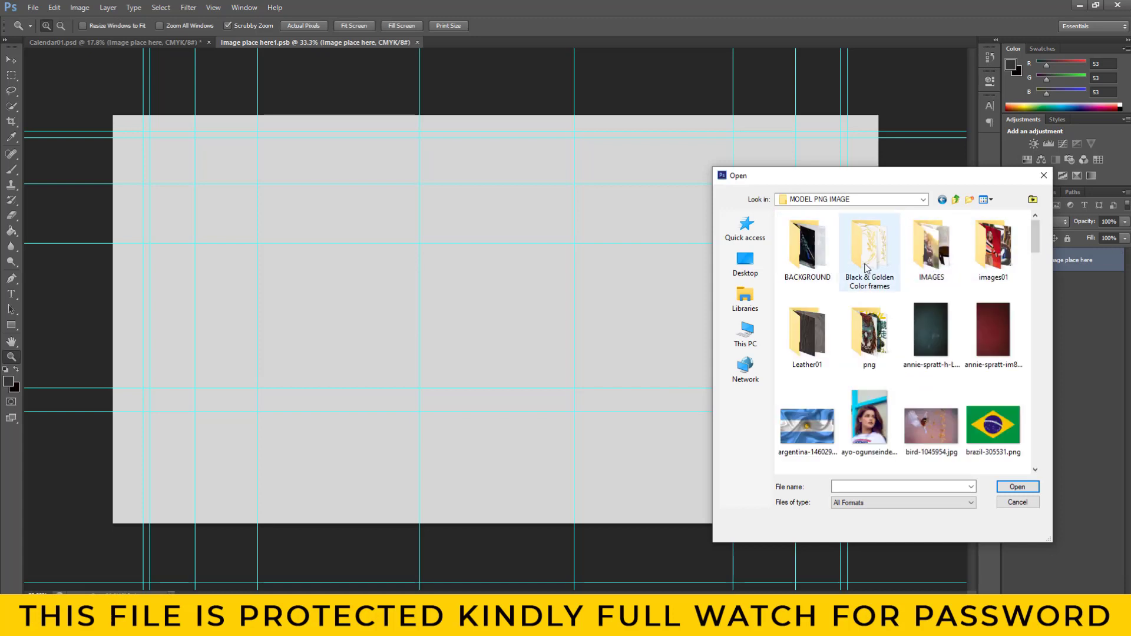
{"action": "double_click", "coordinate": [935, 255]}
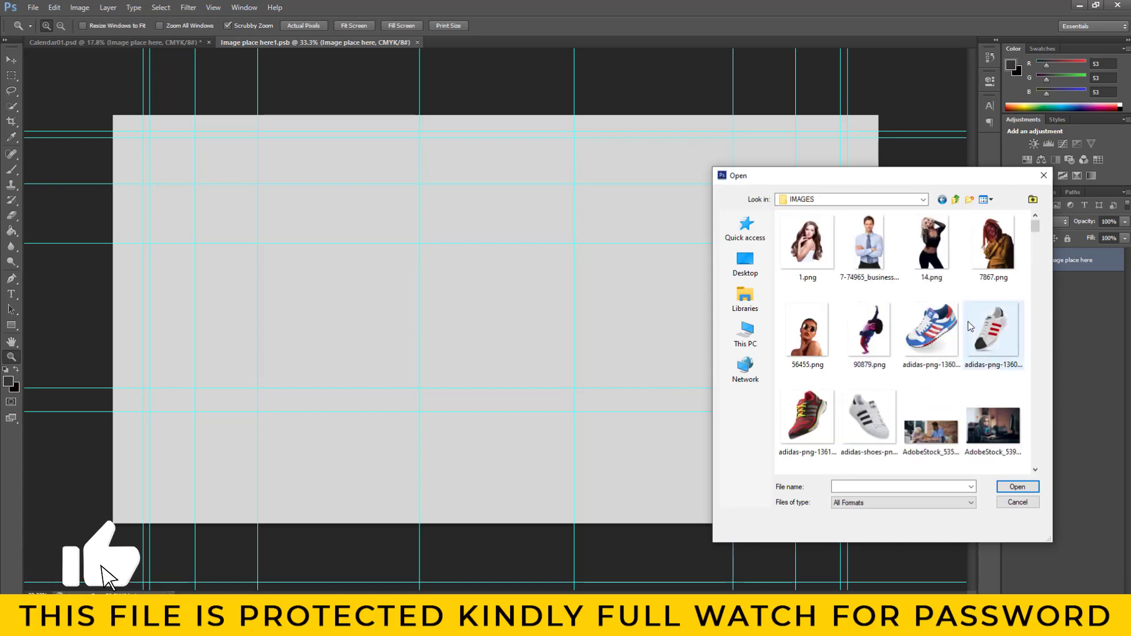
Select kuala-lumpur-170985.jpg and open it.
{"action": "scroll", "coordinate": [967, 320], "scroll_direction": "down", "scroll_amount": 5}
{"action": "scroll", "coordinate": [969, 354], "scroll_direction": "down", "scroll_amount": 3}
{"action": "scroll", "coordinate": [970, 386], "scroll_direction": "up", "scroll_amount": 2}
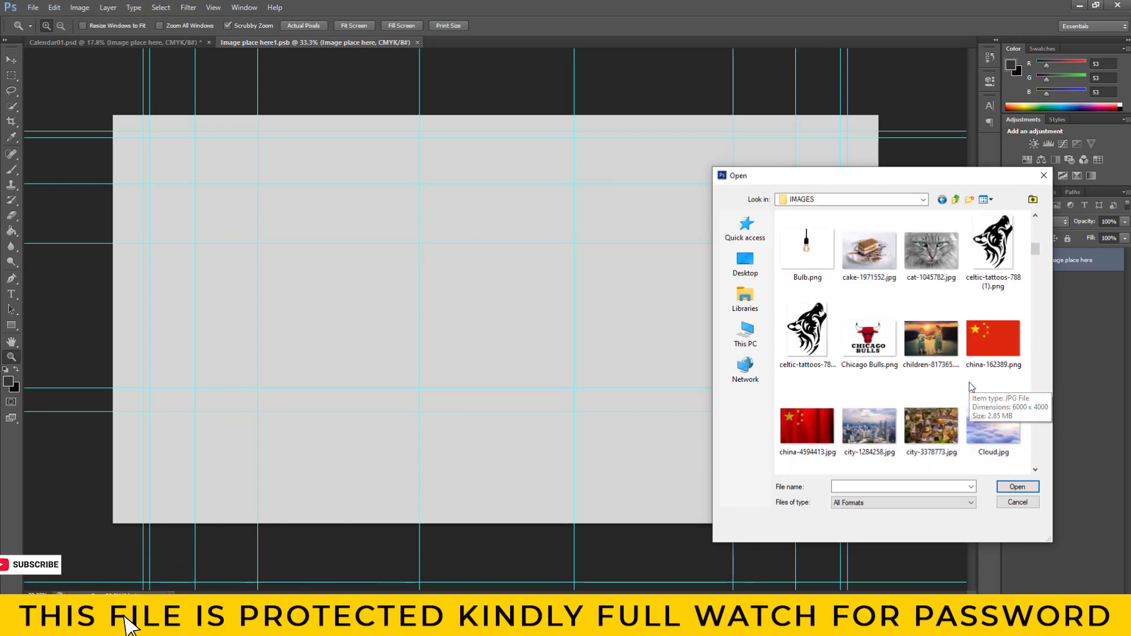
{"action": "scroll", "coordinate": [971, 386], "scroll_direction": "up", "scroll_amount": 3}
{"action": "left_click", "coordinate": [869, 295]}
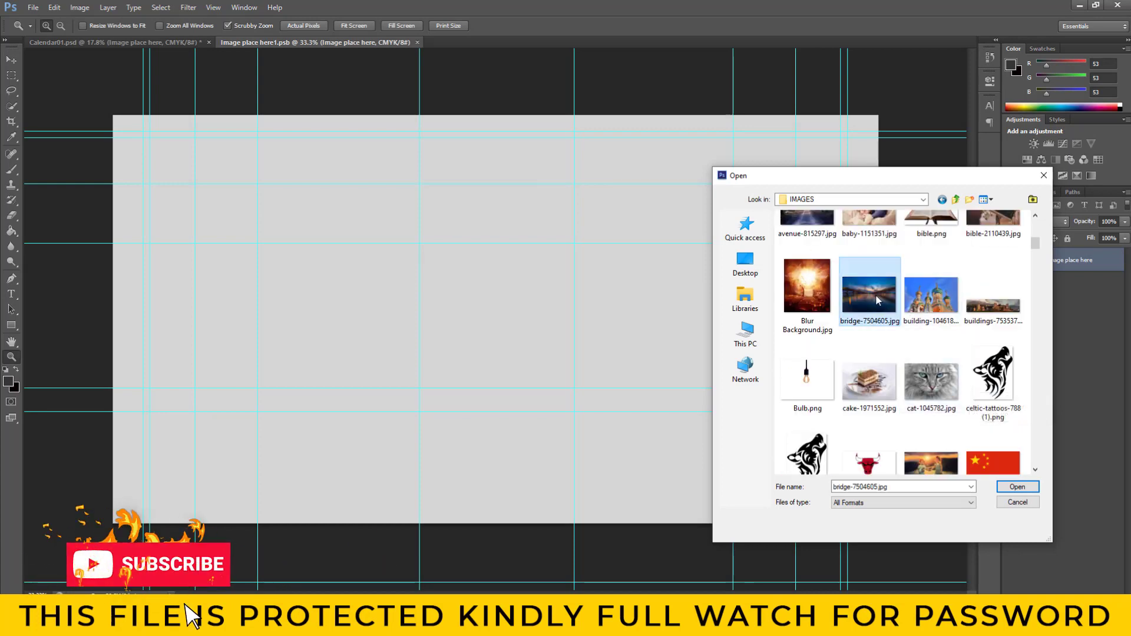
{"action": "left_click", "coordinate": [931, 295]}
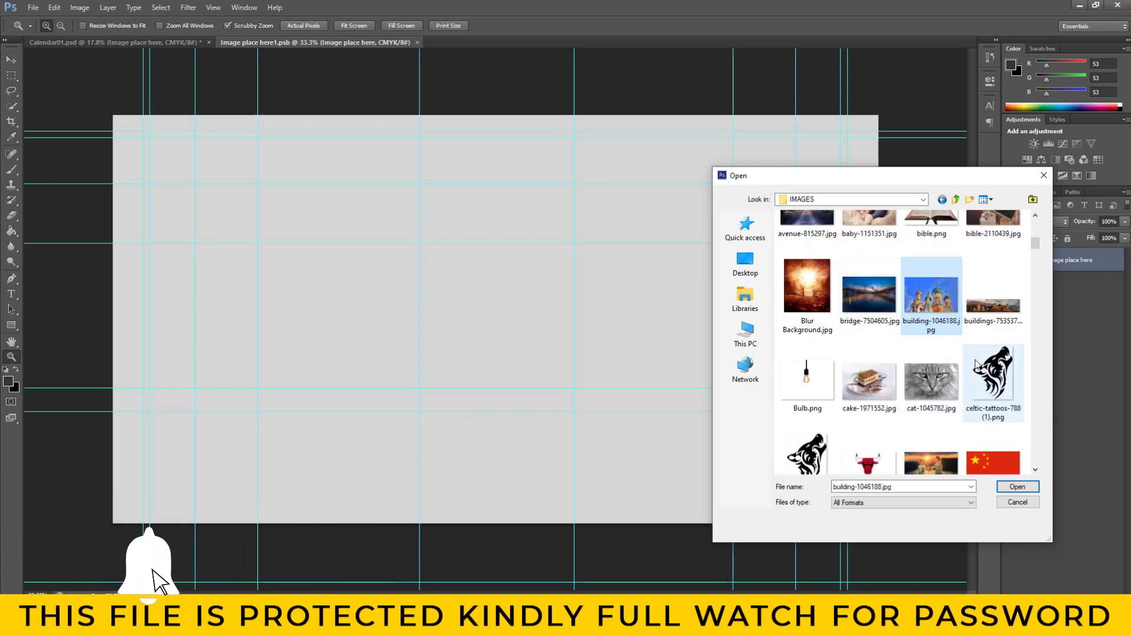
{"action": "scroll", "coordinate": [976, 363], "scroll_direction": "up", "scroll_amount": 2}
{"action": "scroll", "coordinate": [976, 362], "scroll_direction": "down", "scroll_amount": 5}
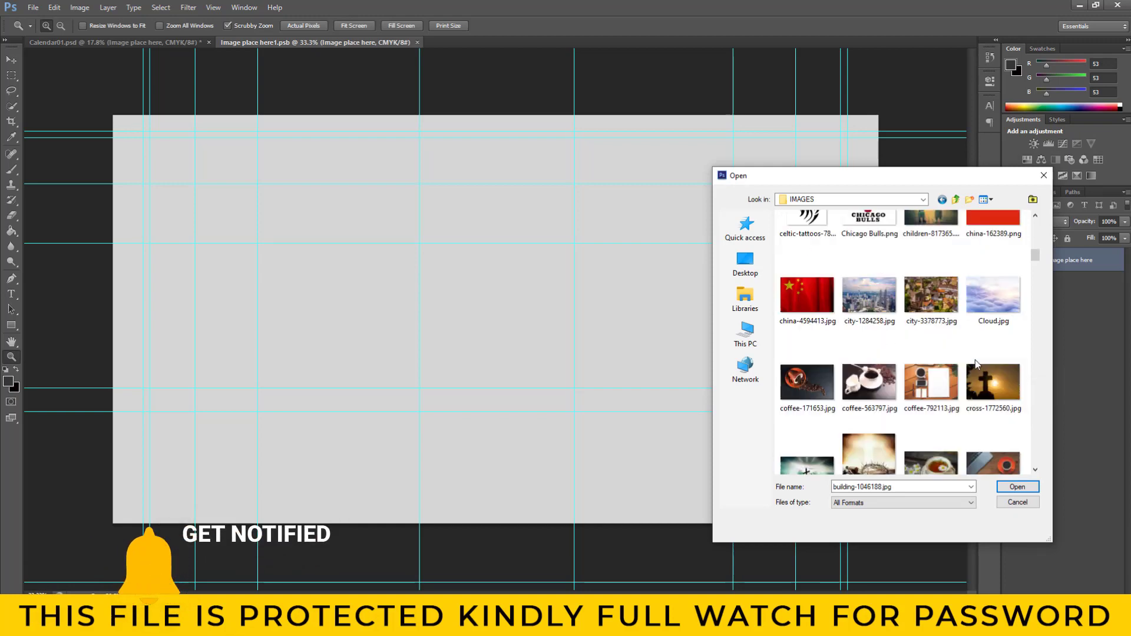
{"action": "scroll", "coordinate": [976, 362], "scroll_direction": "down", "scroll_amount": 3}
{"action": "scroll", "coordinate": [976, 362], "scroll_direction": "down", "scroll_amount": 4}
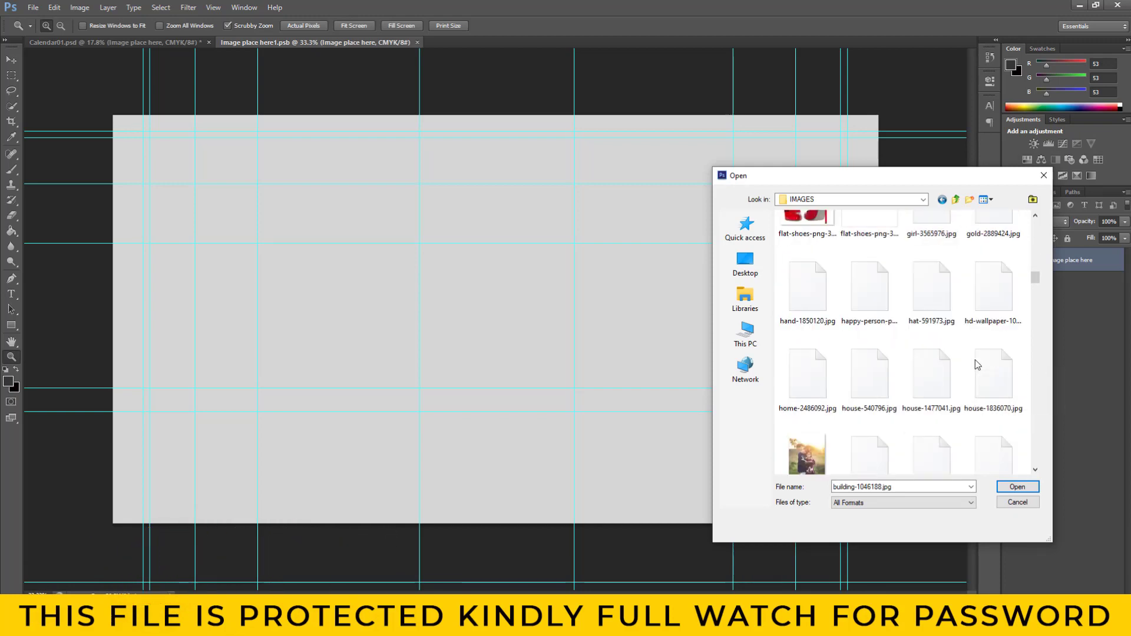
{"action": "scroll", "coordinate": [975, 364], "scroll_direction": "up", "scroll_amount": 2}
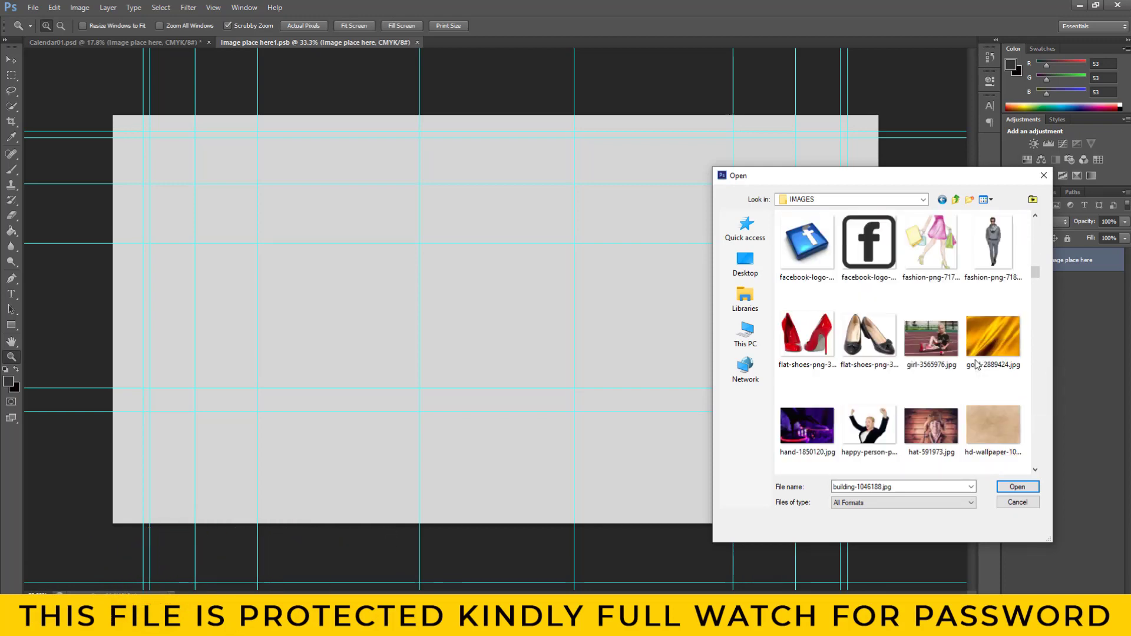
{"action": "scroll", "coordinate": [976, 364], "scroll_direction": "down", "scroll_amount": 6}
{"action": "scroll", "coordinate": [976, 364], "scroll_direction": "up", "scroll_amount": 4}
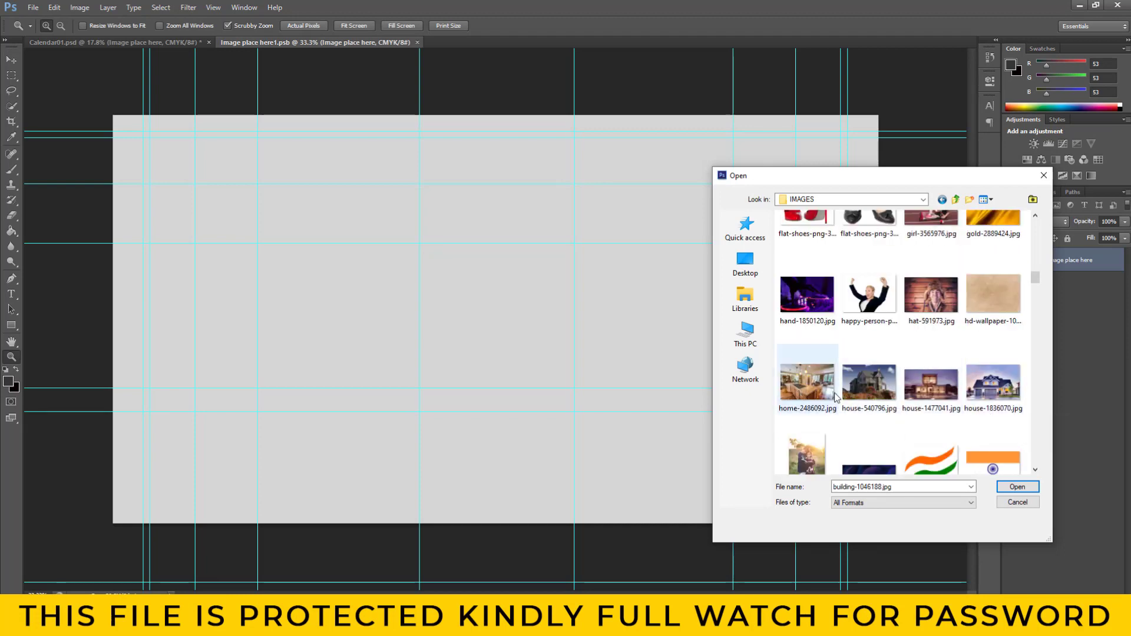
{"action": "scroll", "coordinate": [957, 406], "scroll_direction": "down", "scroll_amount": 3}
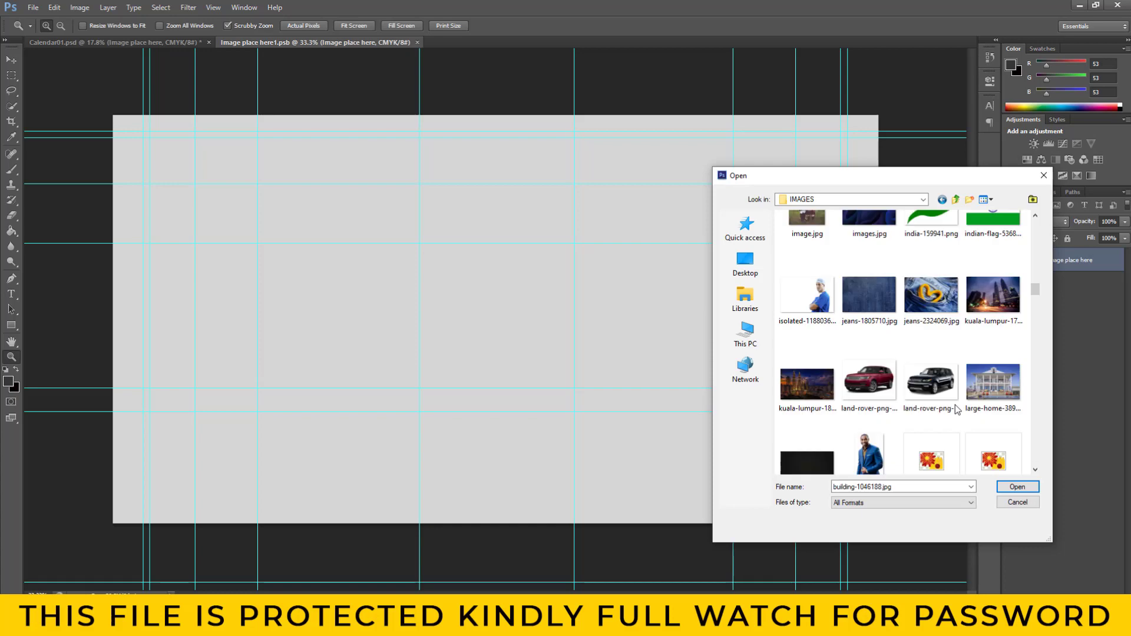
{"action": "left_click", "coordinate": [999, 285]}
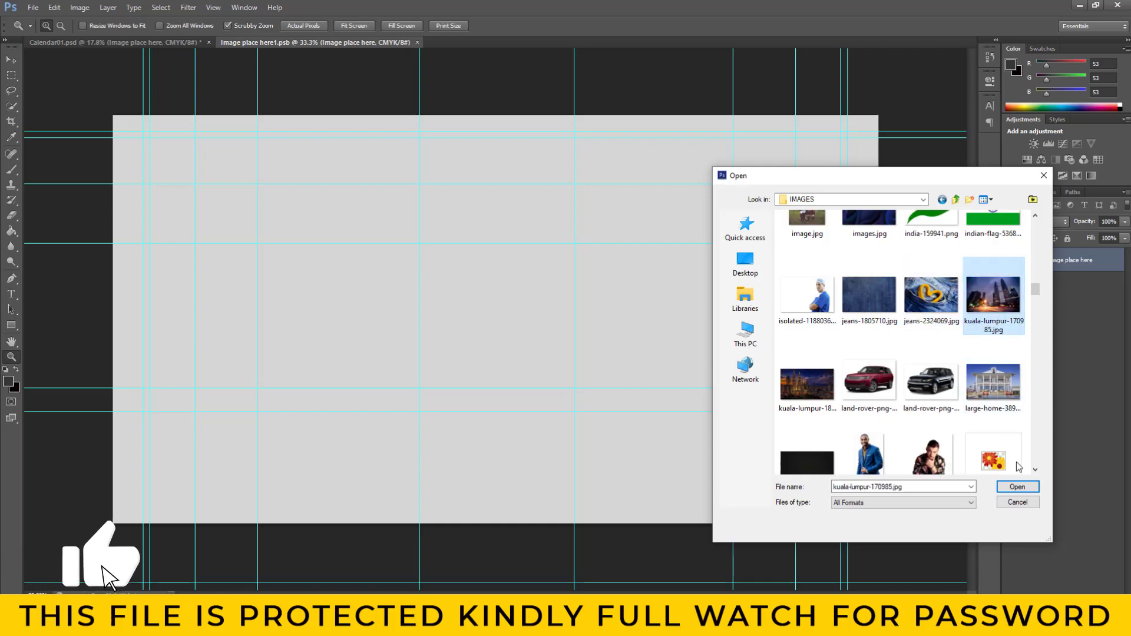
{"action": "left_click", "coordinate": [1017, 489]}
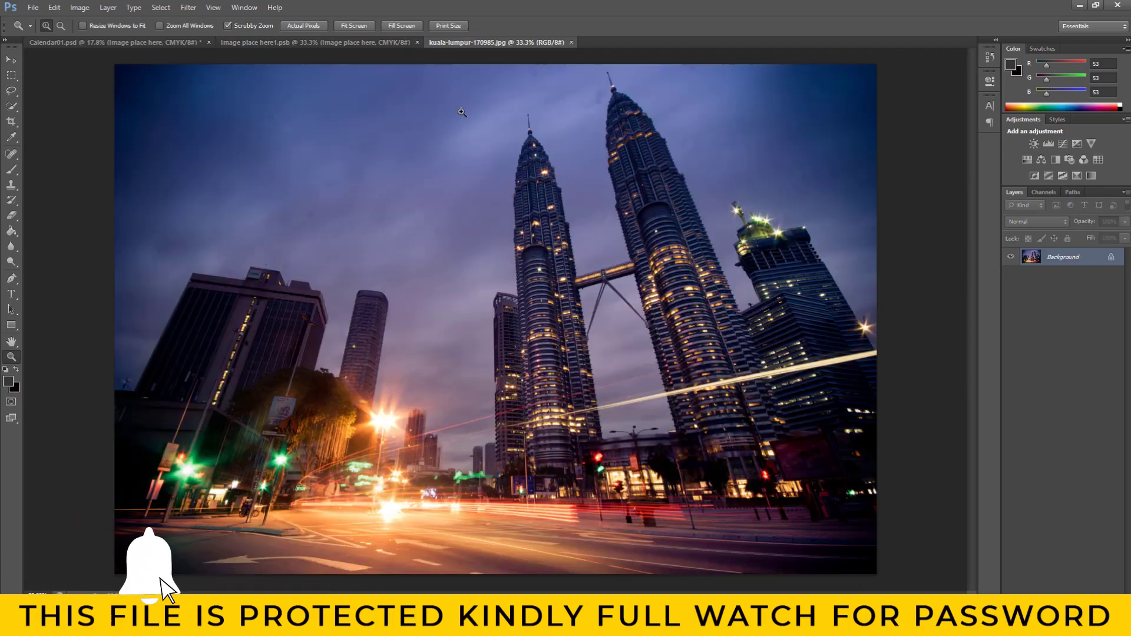
Drag the skyline photo into the 'Image place here1.psb' document as Layer 1.
{"action": "left_click", "coordinate": [10, 60]}
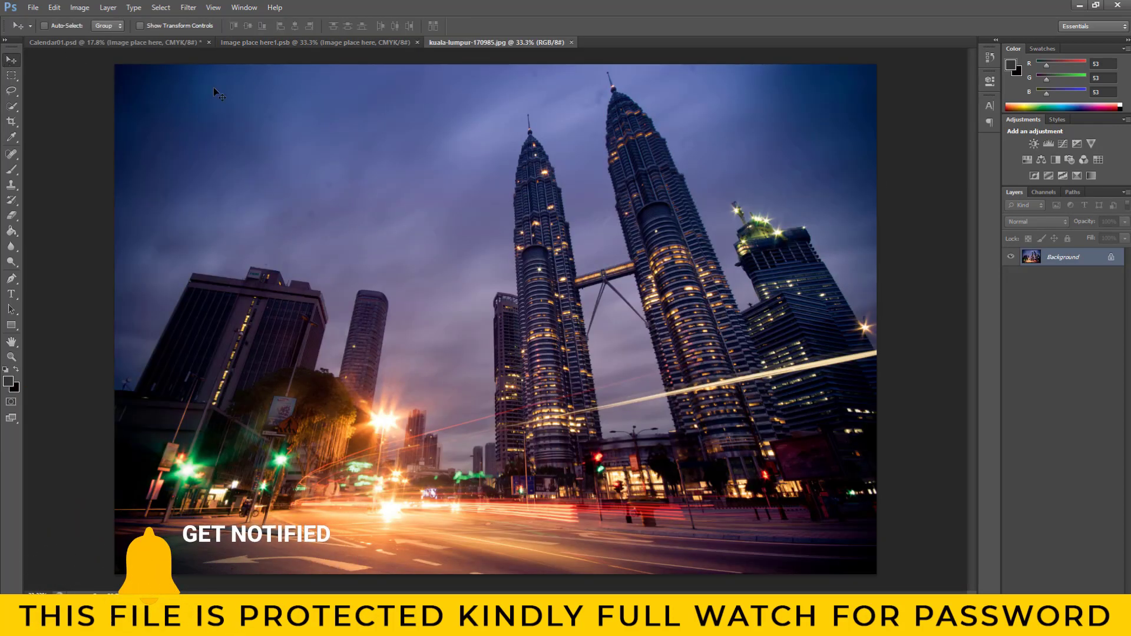
{"action": "mouse_move", "coordinate": [522, 167]}
{"action": "left_mouse_down"}
{"action": "mouse_move", "coordinate": [355, 53]}
{"action": "mouse_move", "coordinate": [459, 223]}
{"action": "mouse_move", "coordinate": [513, 177]}
{"action": "mouse_move", "coordinate": [511, 165]}
{"action": "left_mouse_up"}
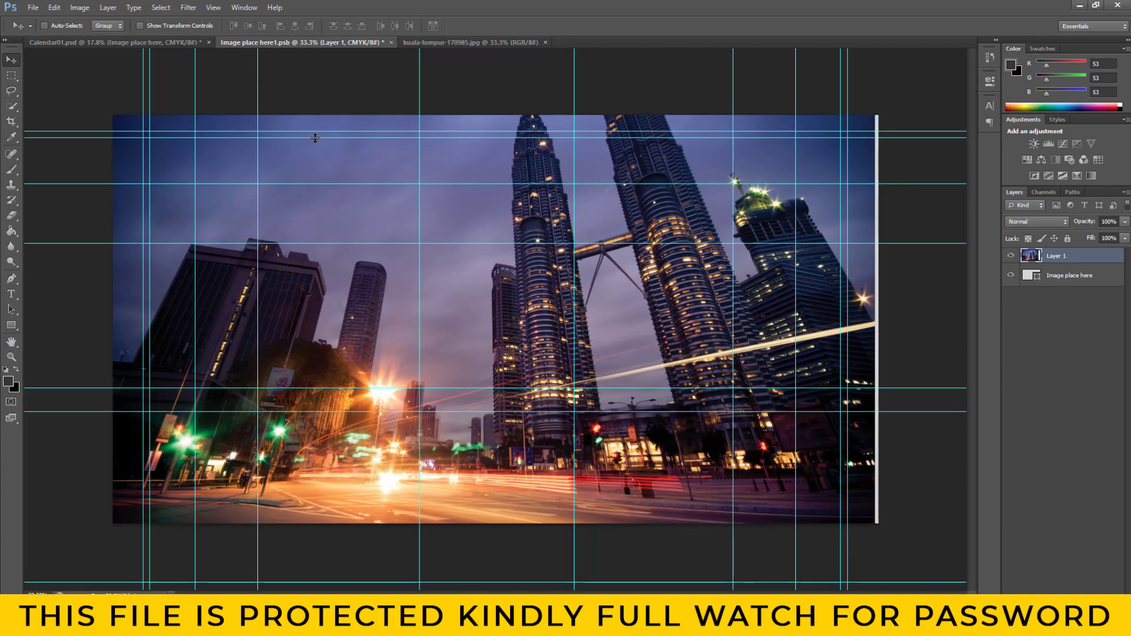
Free-transform the skyline photo to fill the grey placeholder edge to edge and apply it.
{"action": "left_click", "coordinate": [53, 8]}
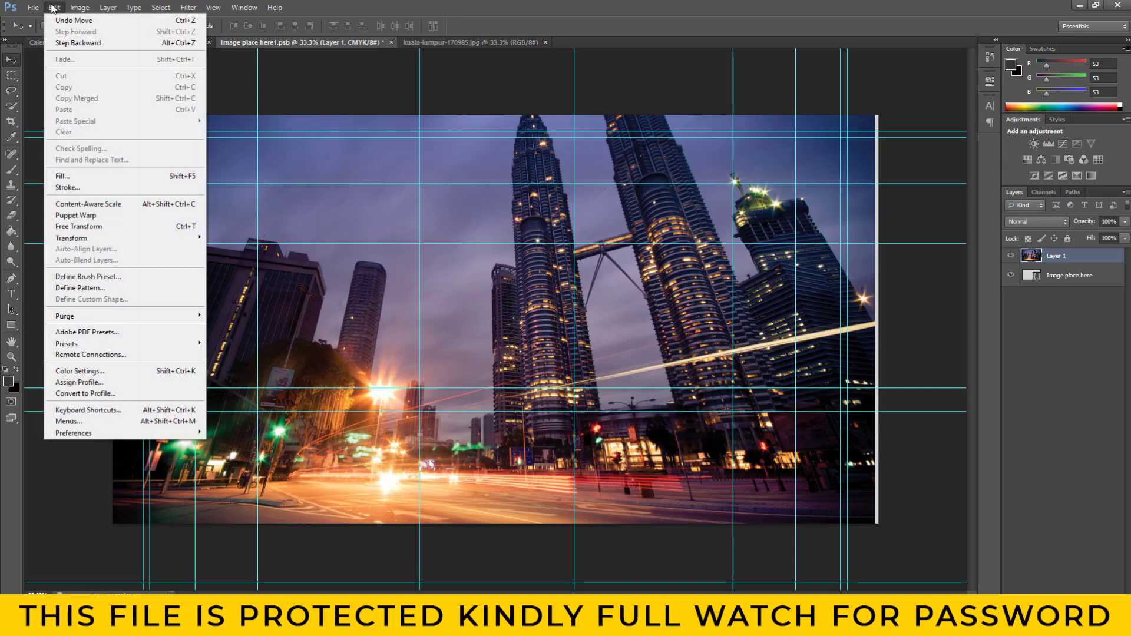
{"action": "left_click", "coordinate": [89, 227]}
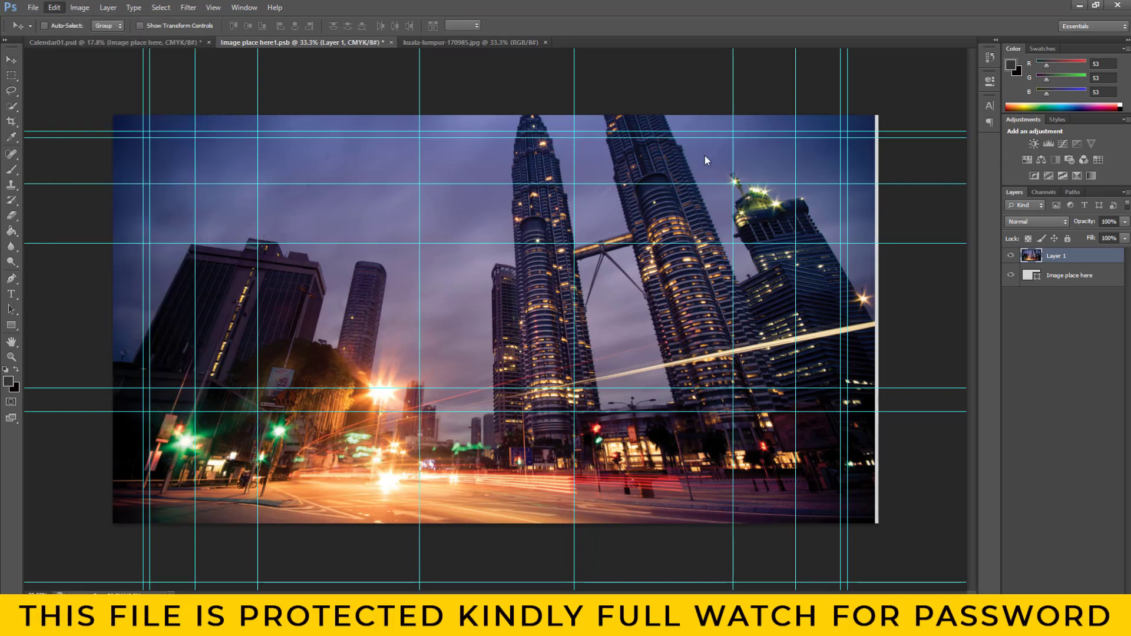
{"action": "left_click_drag", "start_coordinate": [707, 183], "coordinate": [719, 317]}
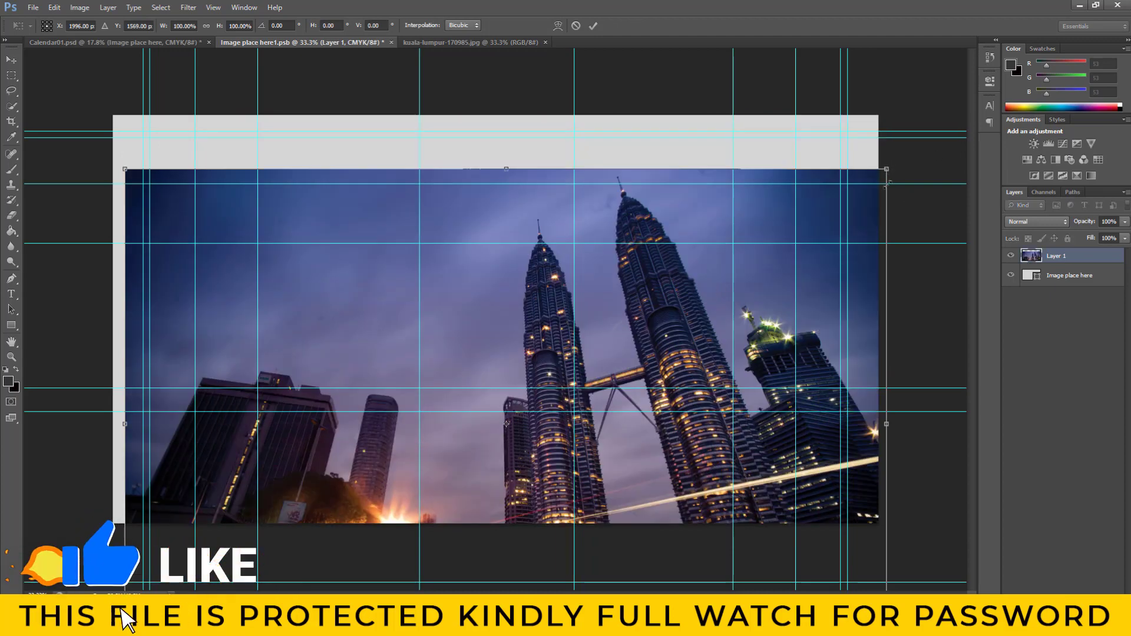
{"action": "left_click_drag", "start_coordinate": [892, 171], "coordinate": [871, 290]}
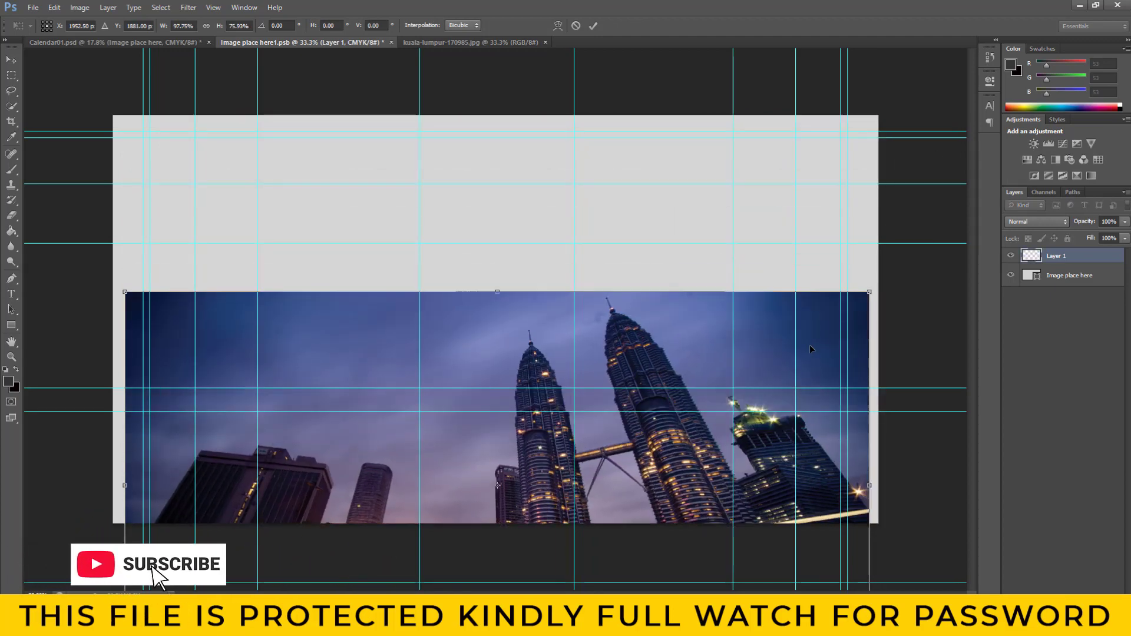
{"action": "left_click_drag", "start_coordinate": [811, 261], "coordinate": [787, 89]}
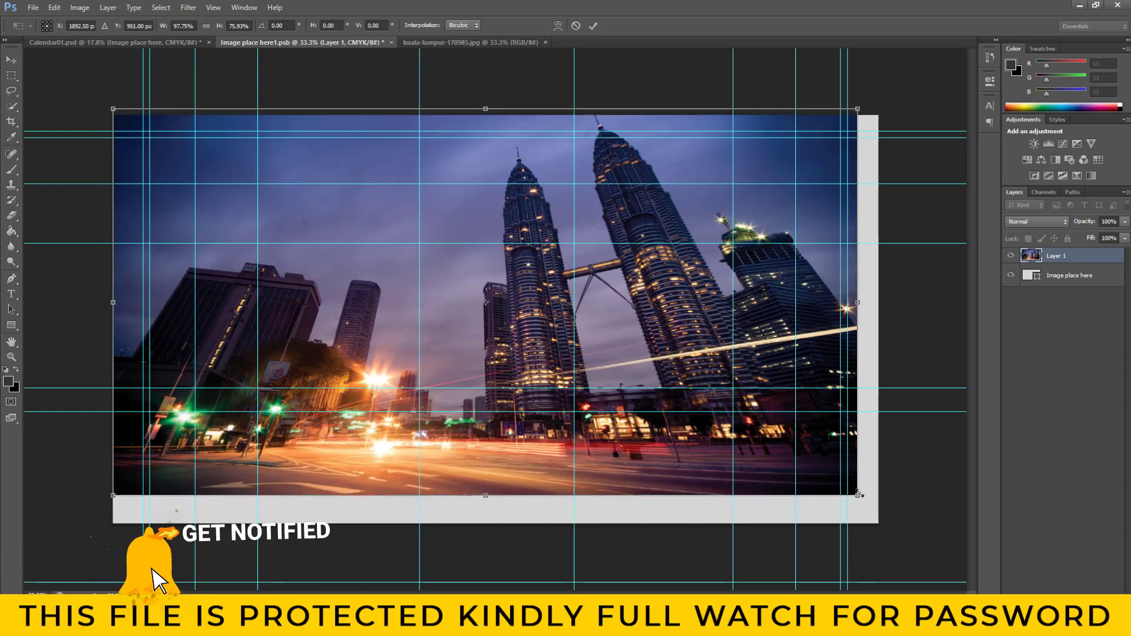
{"action": "left_click_drag", "start_coordinate": [857, 496], "coordinate": [879, 523]}
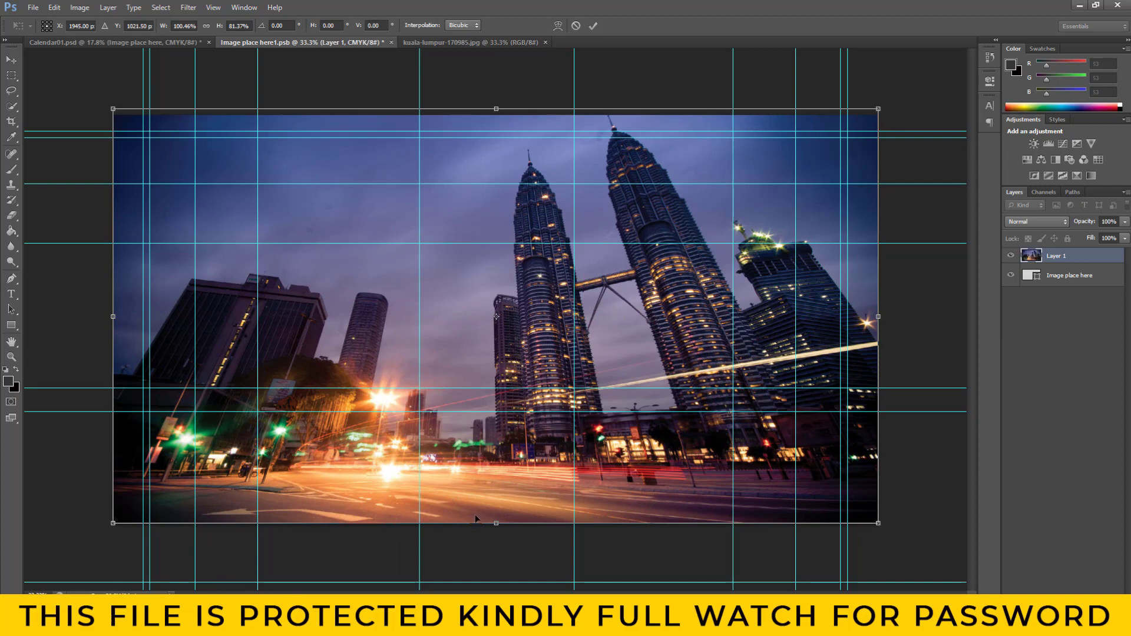
{"action": "left_click_drag", "start_coordinate": [494, 530], "coordinate": [494, 535]}
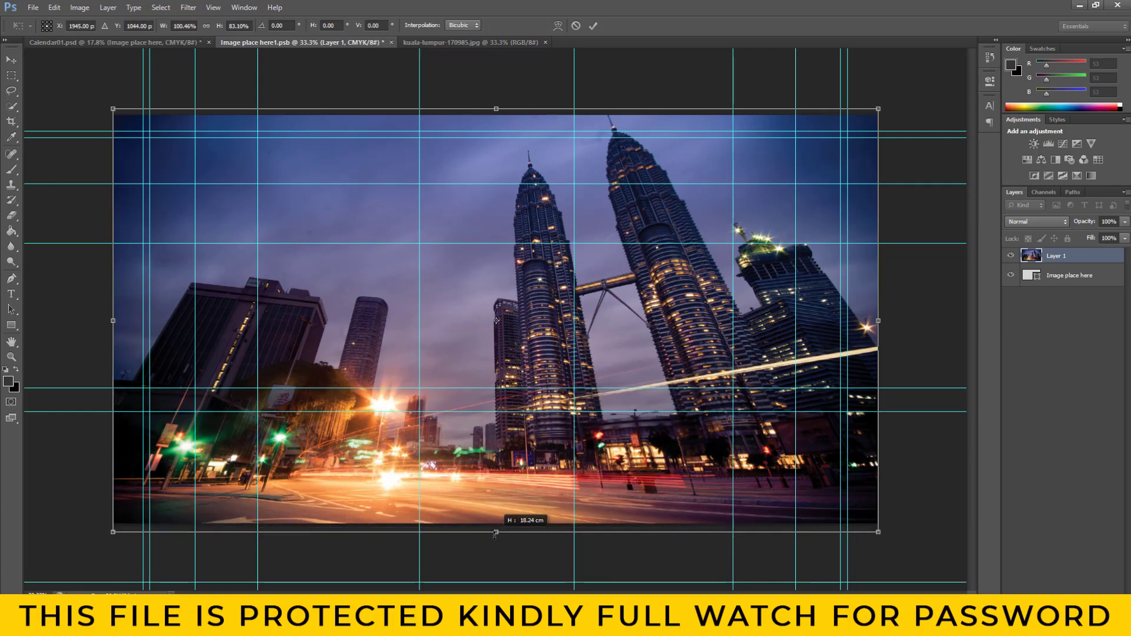
{"action": "left_click", "coordinate": [13, 60]}
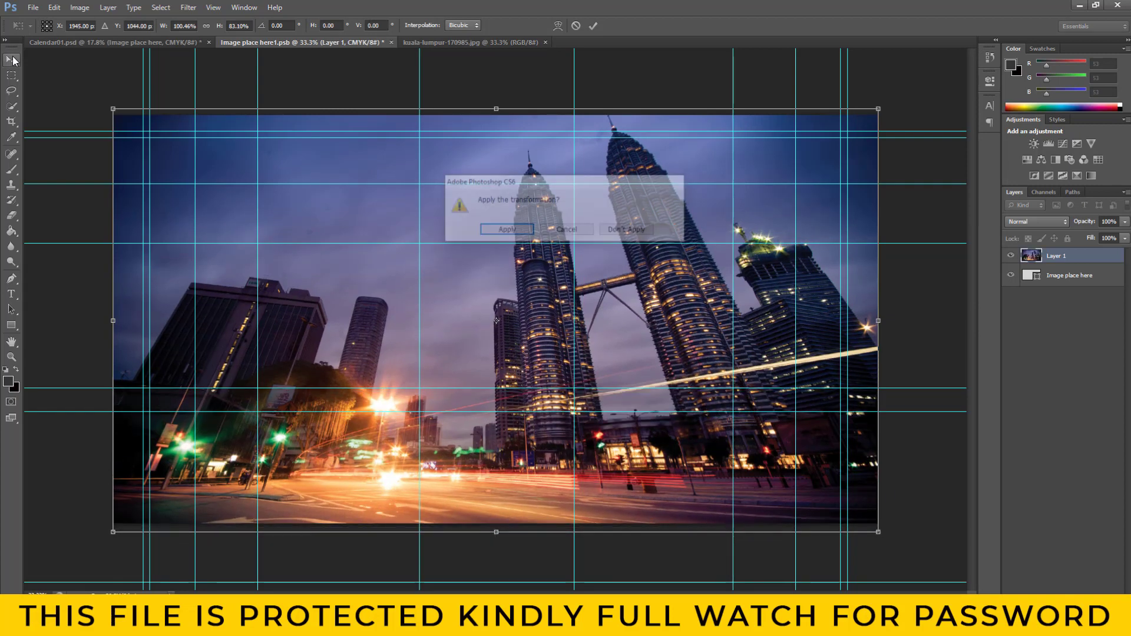
{"action": "left_click", "coordinate": [501, 235]}
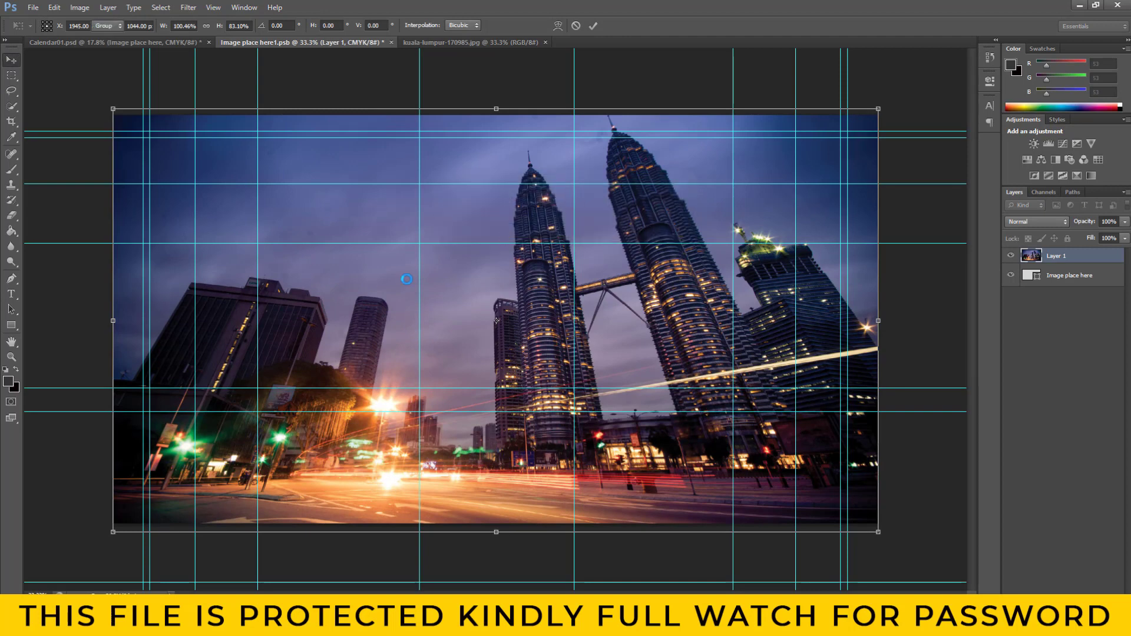
Close the skyline jpg, save and close the placeholder, and return to Calendar01.psd.
{"action": "left_click", "coordinate": [545, 43]}
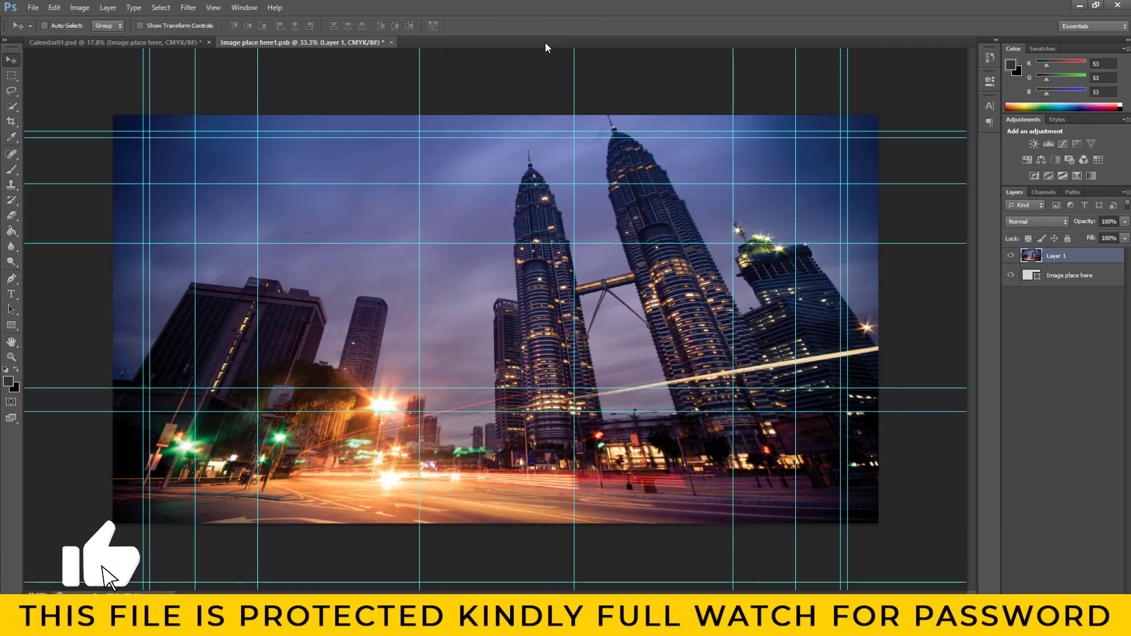
{"action": "left_click", "coordinate": [391, 43]}
{"action": "left_click", "coordinate": [501, 229]}
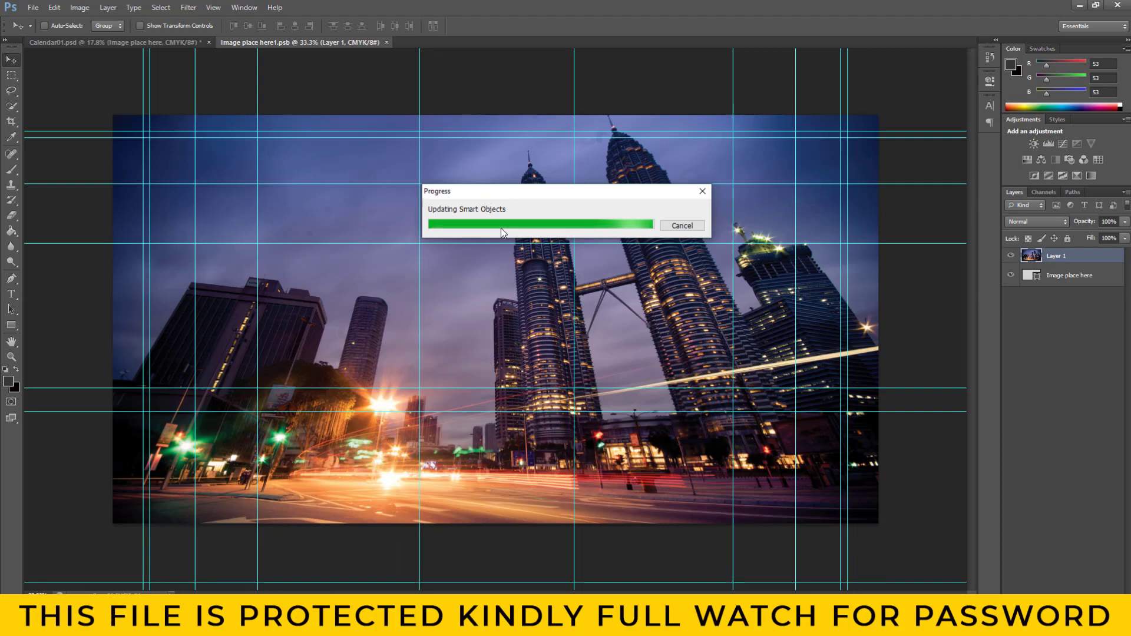
{"action": "key", "text": "ctrl+w"}
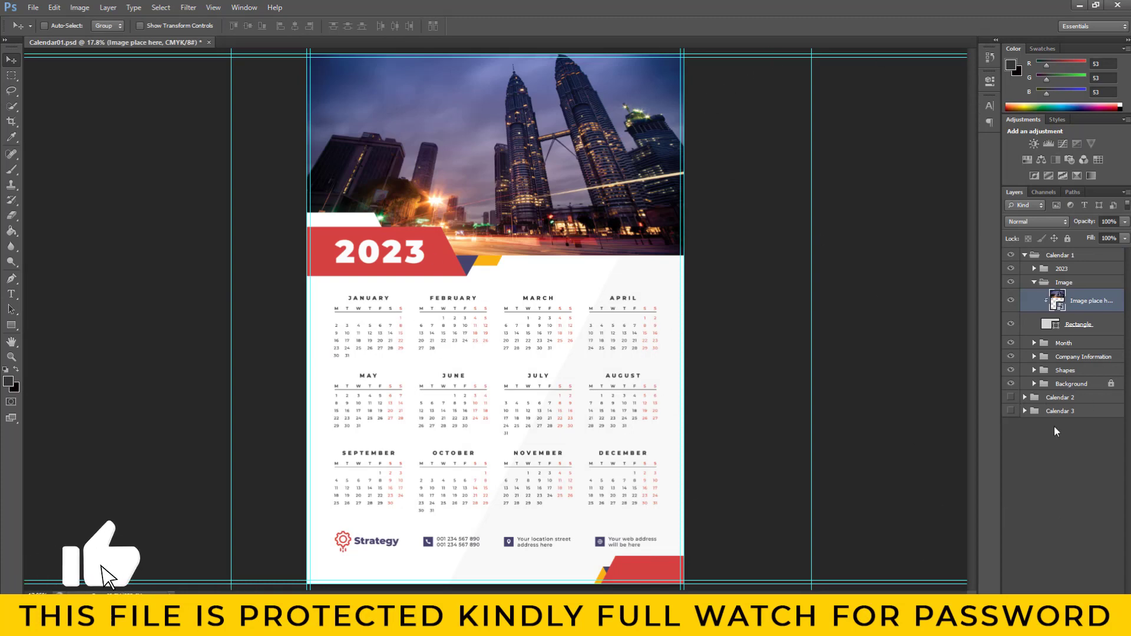
Hide Calendar 1, expand Calendar 3 and its 2023 group, and select Rectangle 706 copy.
{"action": "left_click", "coordinate": [1025, 256]}
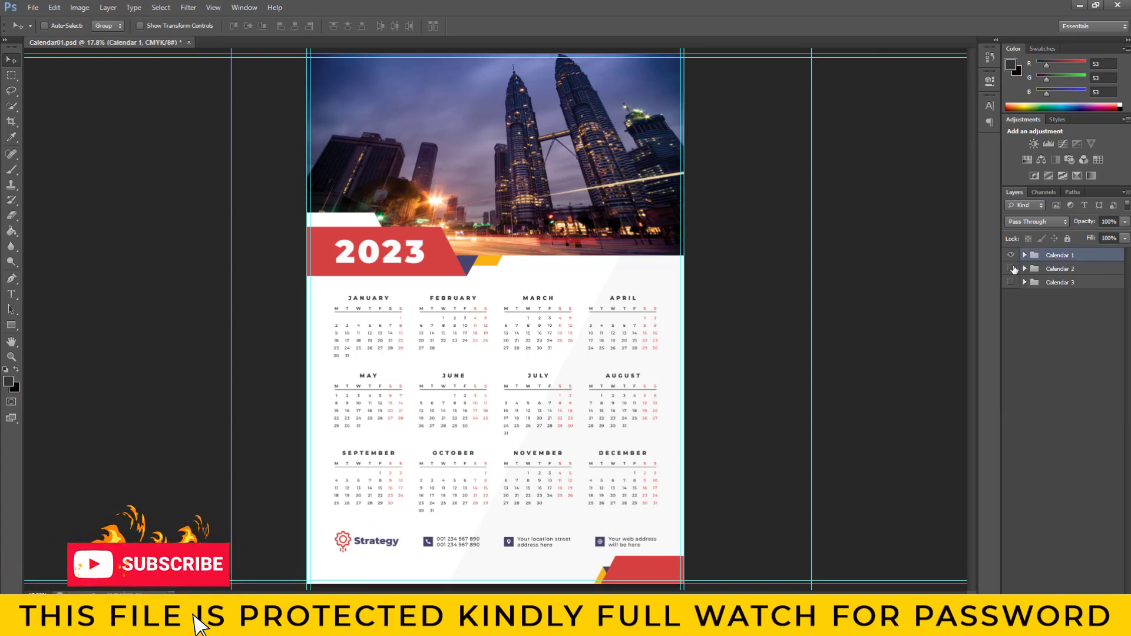
{"action": "left_click", "coordinate": [1010, 255]}
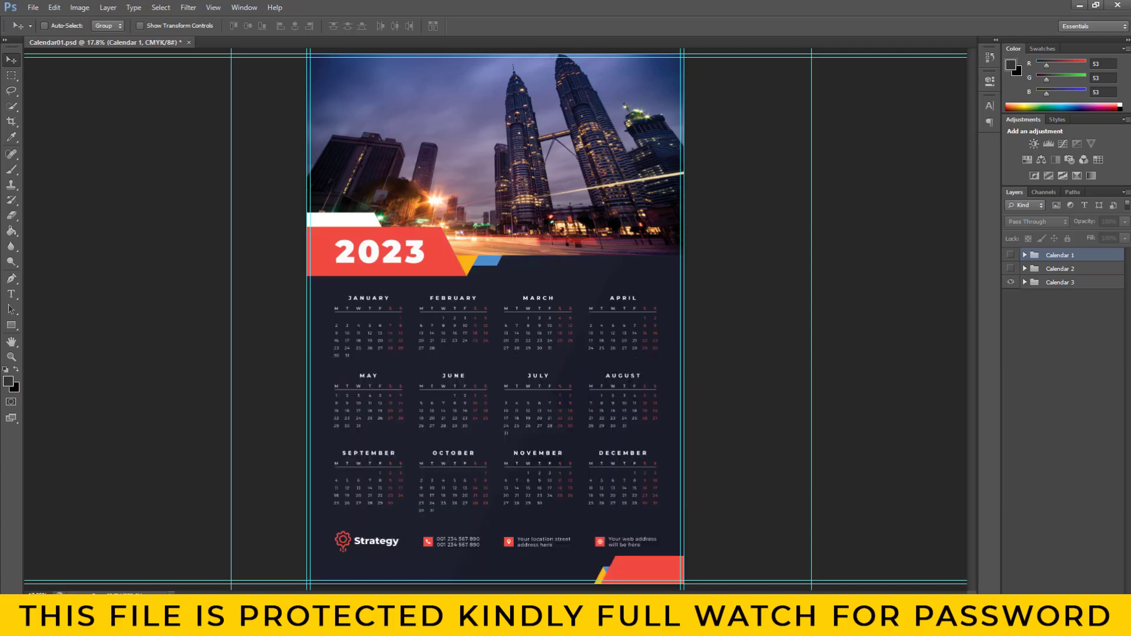
{"action": "left_click", "coordinate": [1026, 282]}
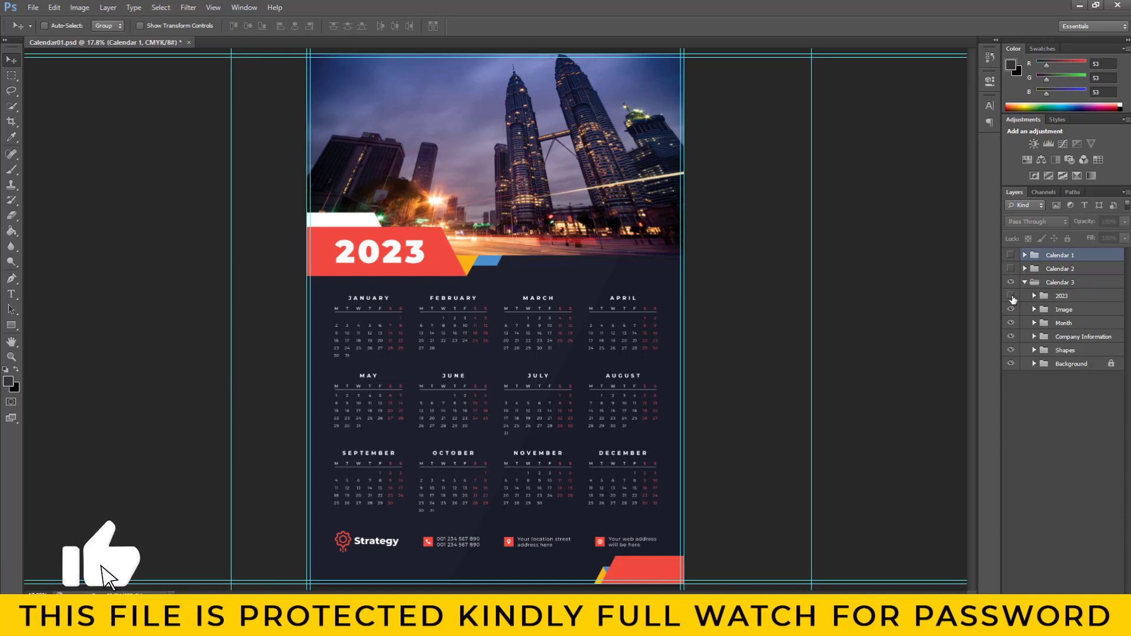
{"action": "left_click", "coordinate": [1011, 296]}
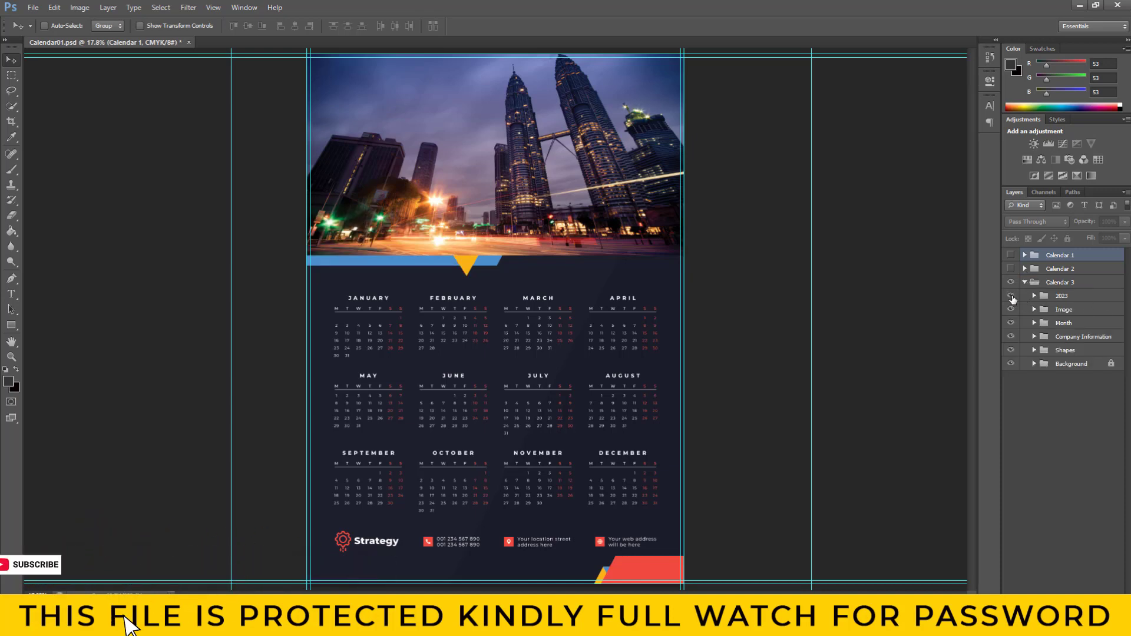
{"action": "left_click", "coordinate": [1011, 296]}
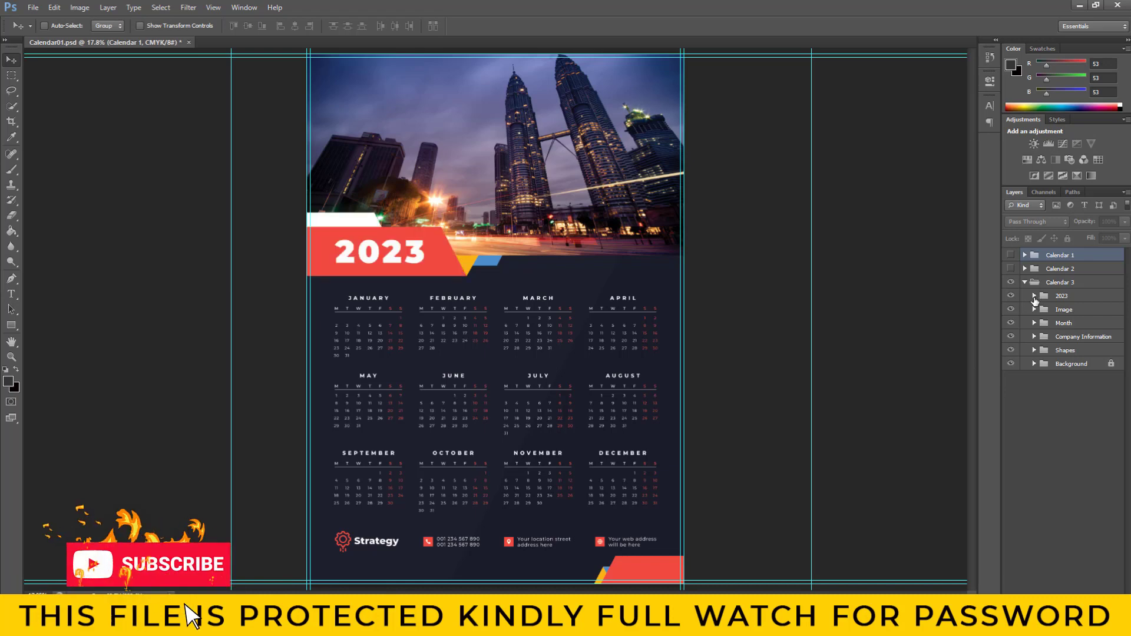
{"action": "left_click", "coordinate": [1034, 296]}
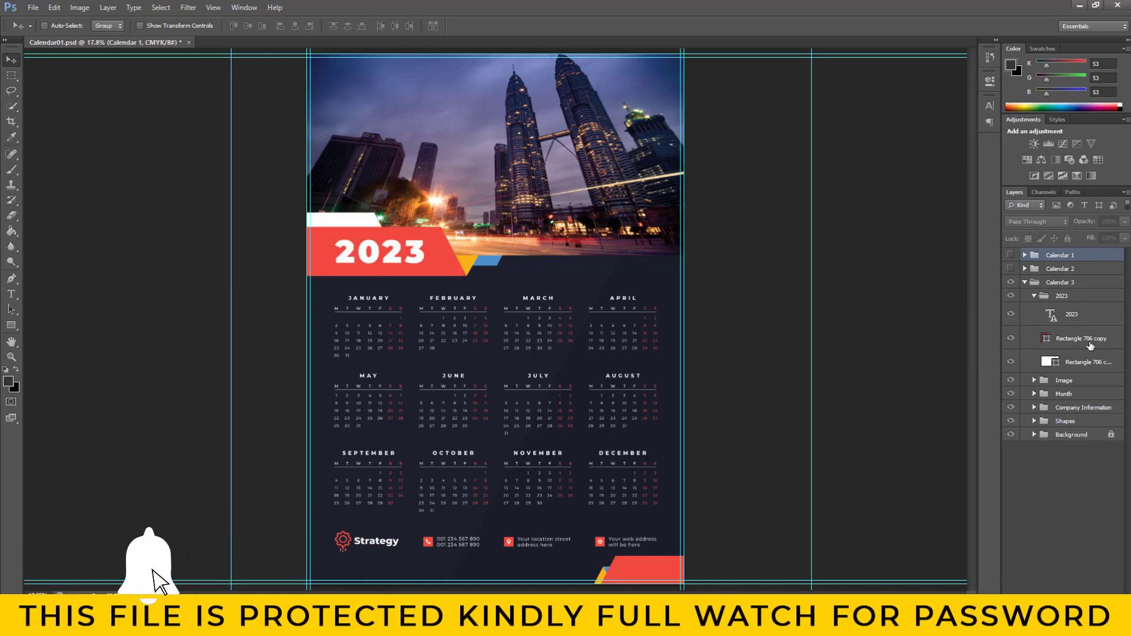
{"action": "left_click", "coordinate": [1050, 341]}
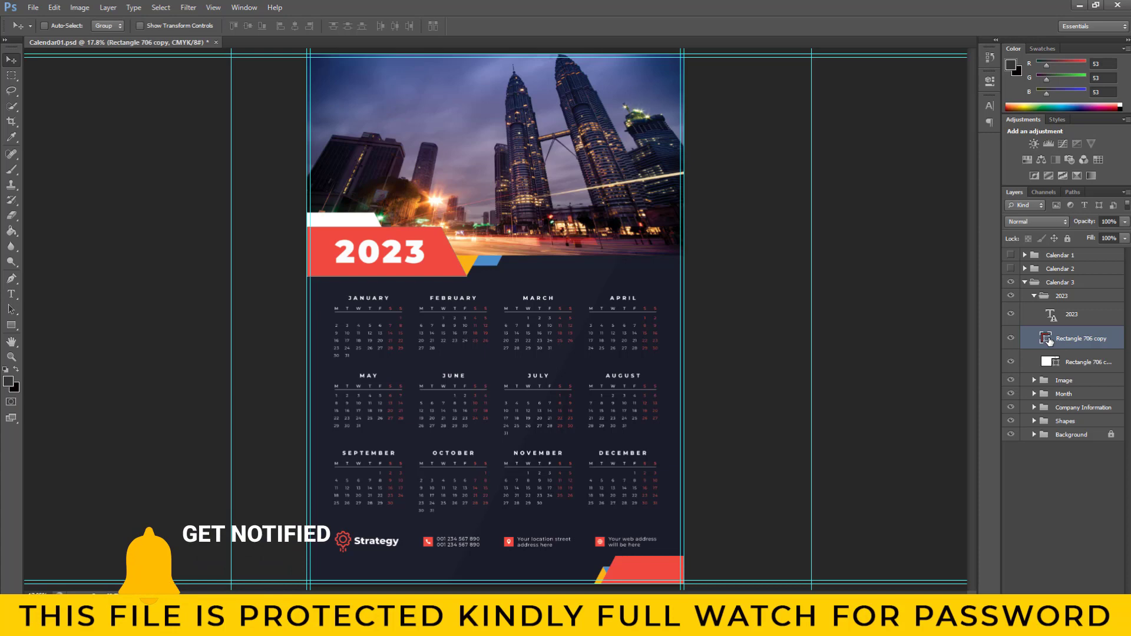
{"action": "double_click", "coordinate": [1046, 338]}
{"action": "left_click_drag", "start_coordinate": [845, 200], "coordinate": [974, 119]}
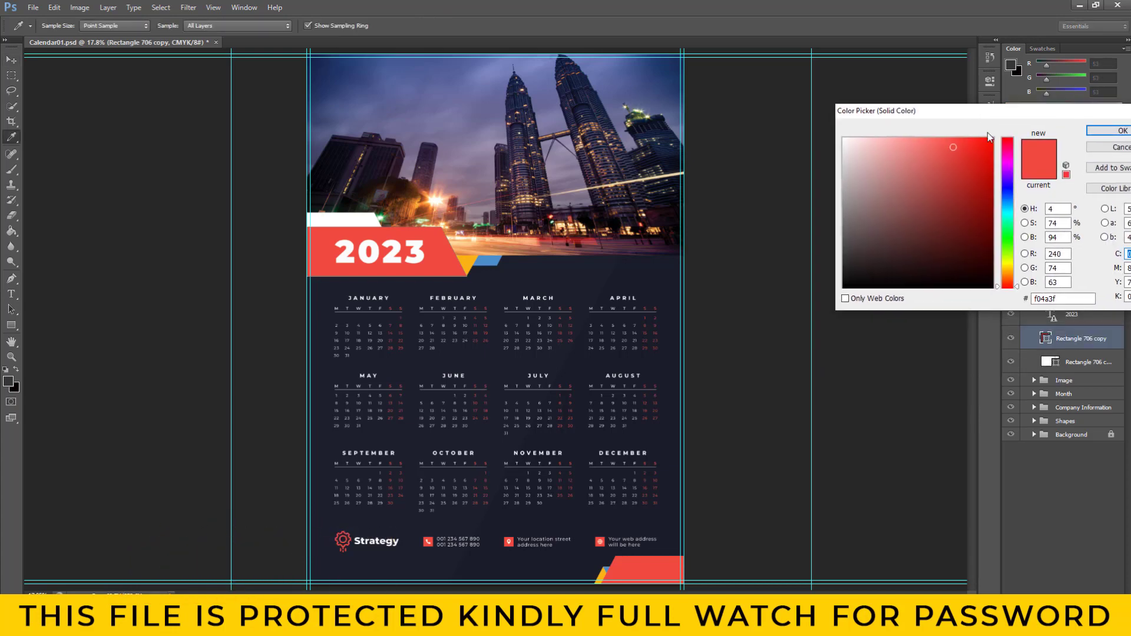
{"action": "left_click", "coordinate": [1007, 238]}
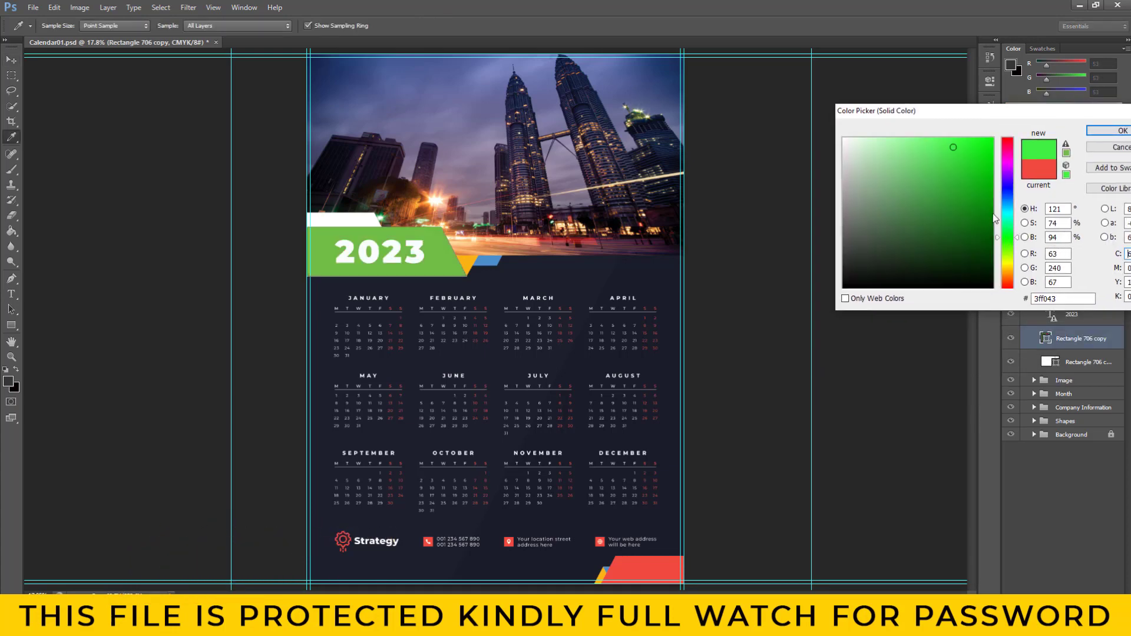
{"action": "left_click", "coordinate": [975, 235]}
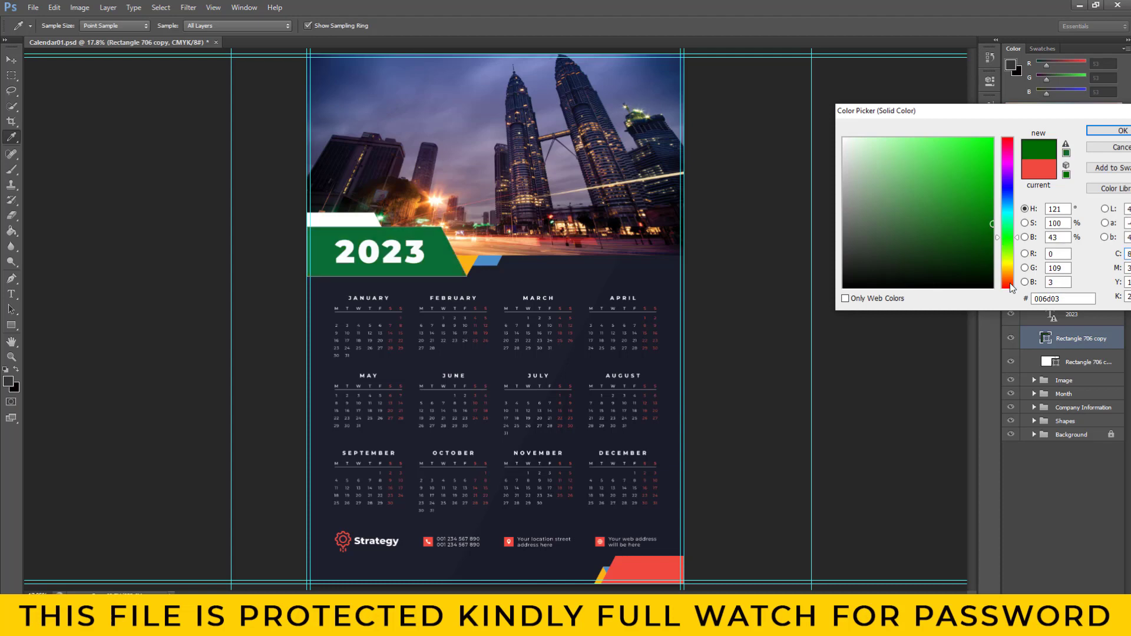
{"action": "left_click", "coordinate": [1004, 156]}
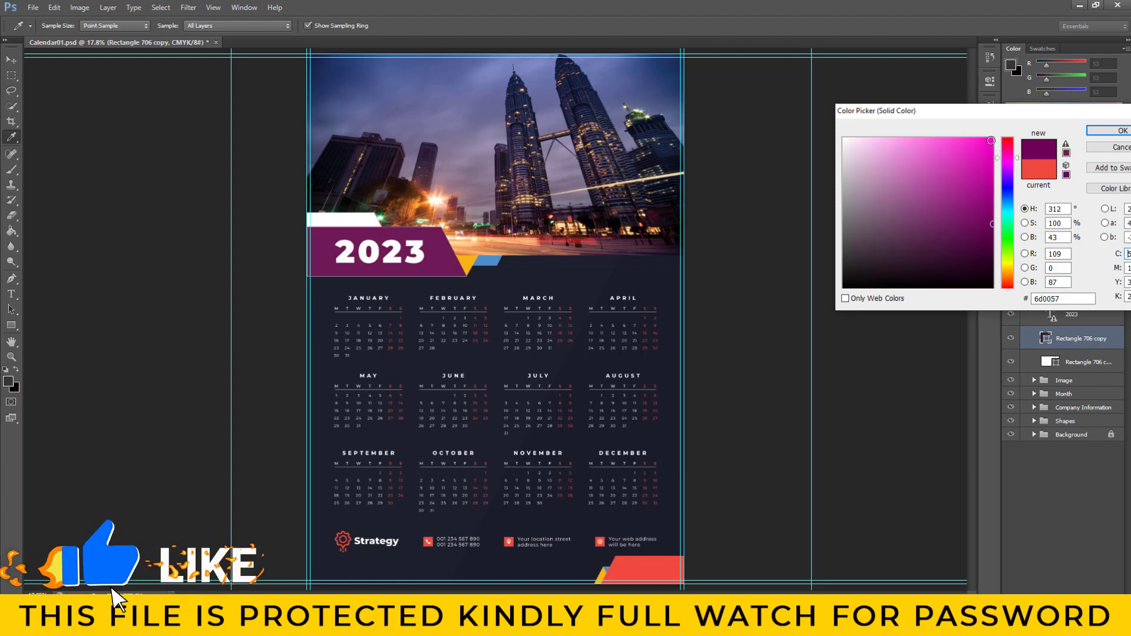
{"action": "left_click", "coordinate": [957, 145]}
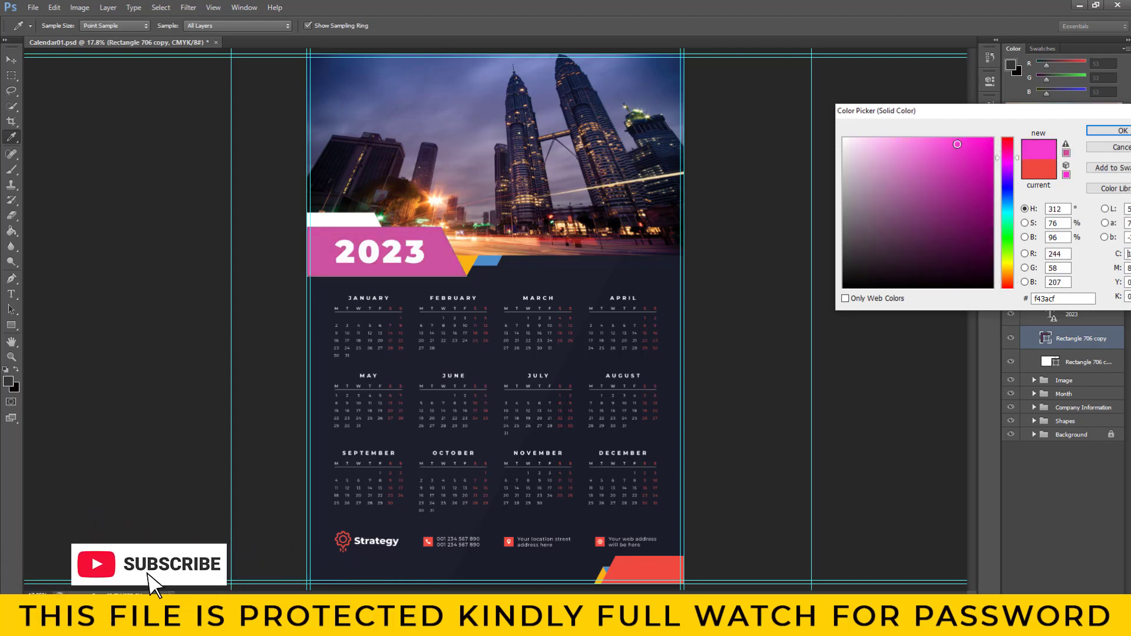
{"action": "left_click", "coordinate": [605, 245]}
{"action": "left_click", "coordinate": [668, 356]}
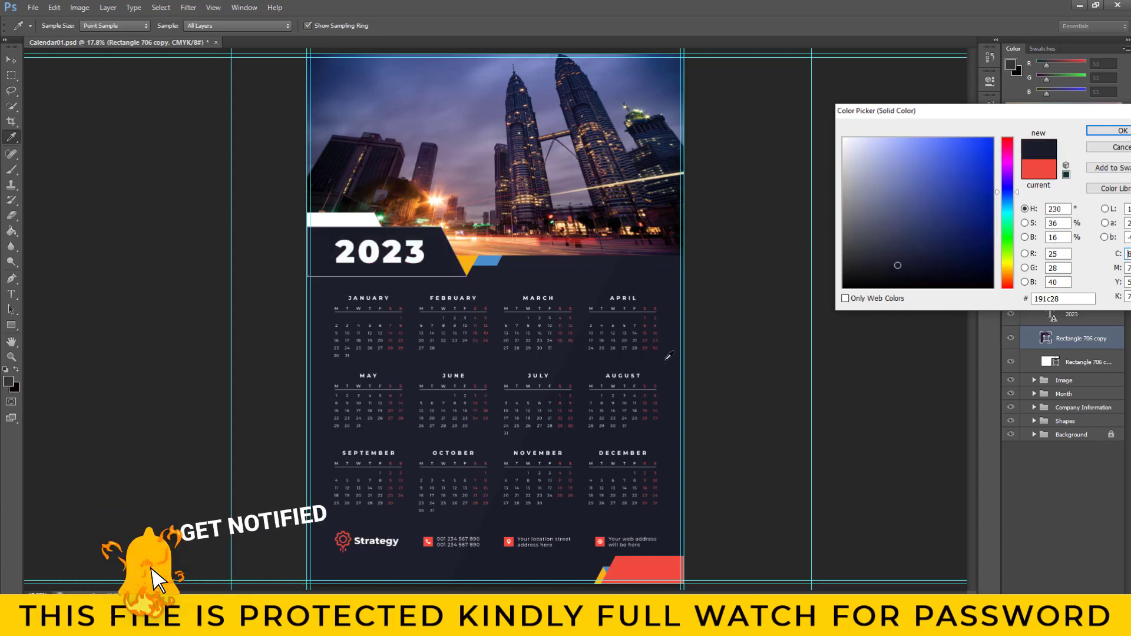
{"action": "left_click", "coordinate": [1119, 147]}
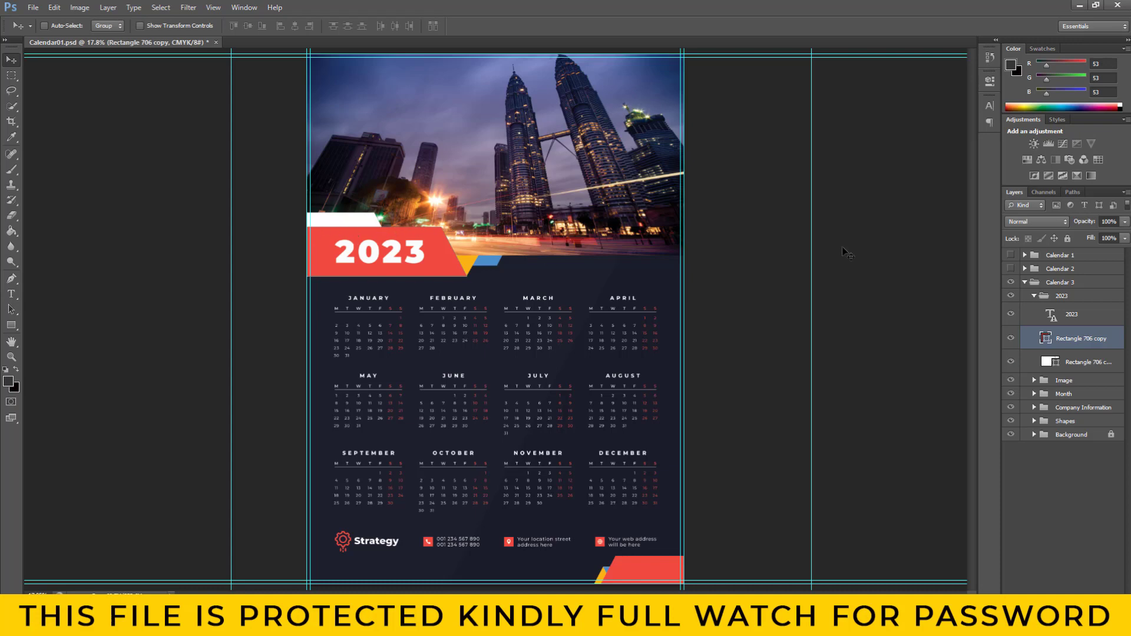
{"action": "left_click", "coordinate": [1102, 364]}
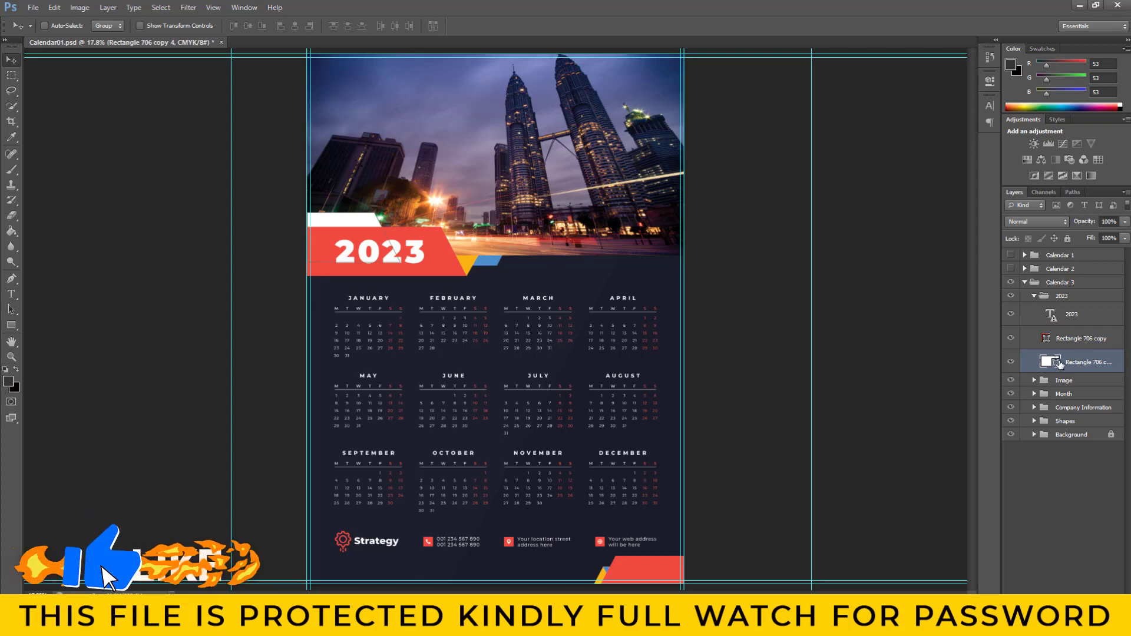
{"action": "double_click", "coordinate": [1057, 363]}
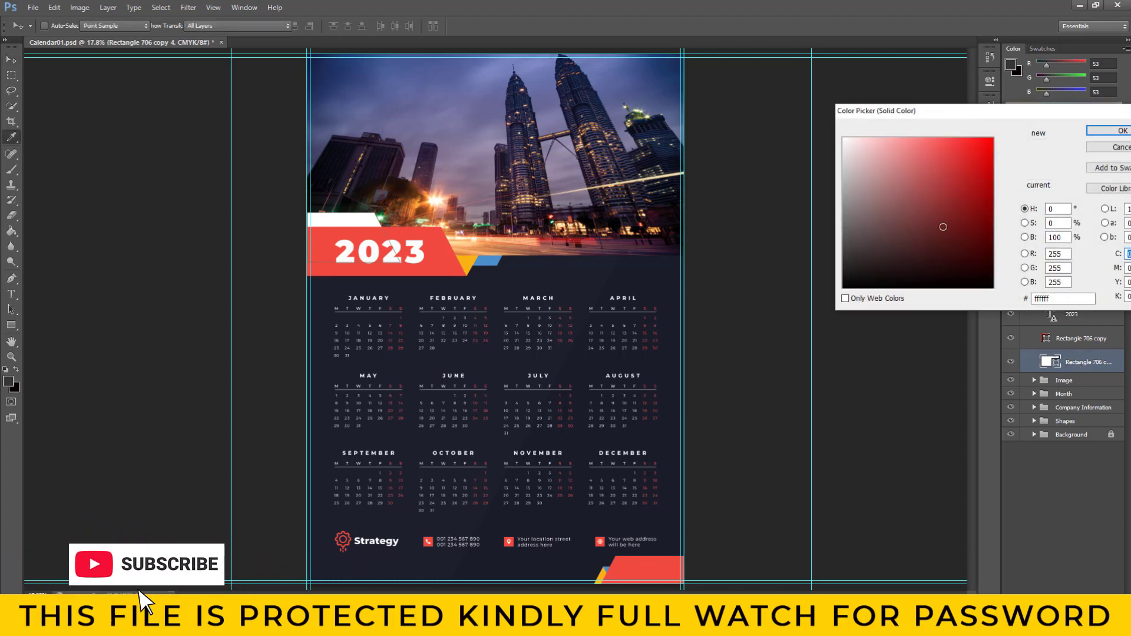
{"action": "type", "text": "7a1616"}
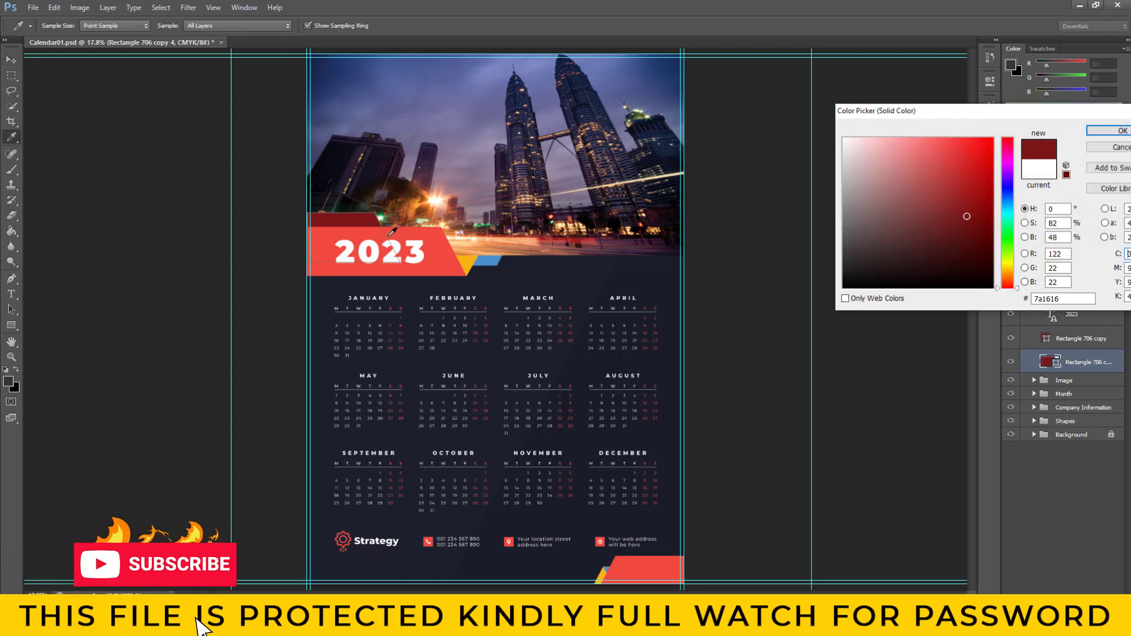
{"action": "left_click", "coordinate": [492, 263]}
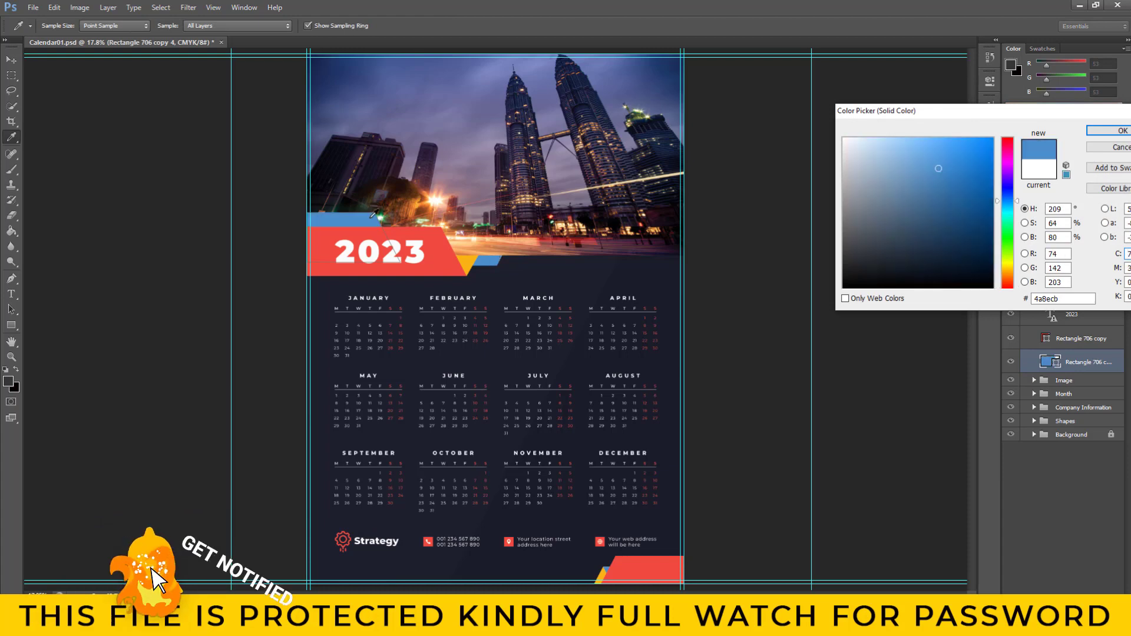
{"action": "left_click", "coordinate": [468, 264]}
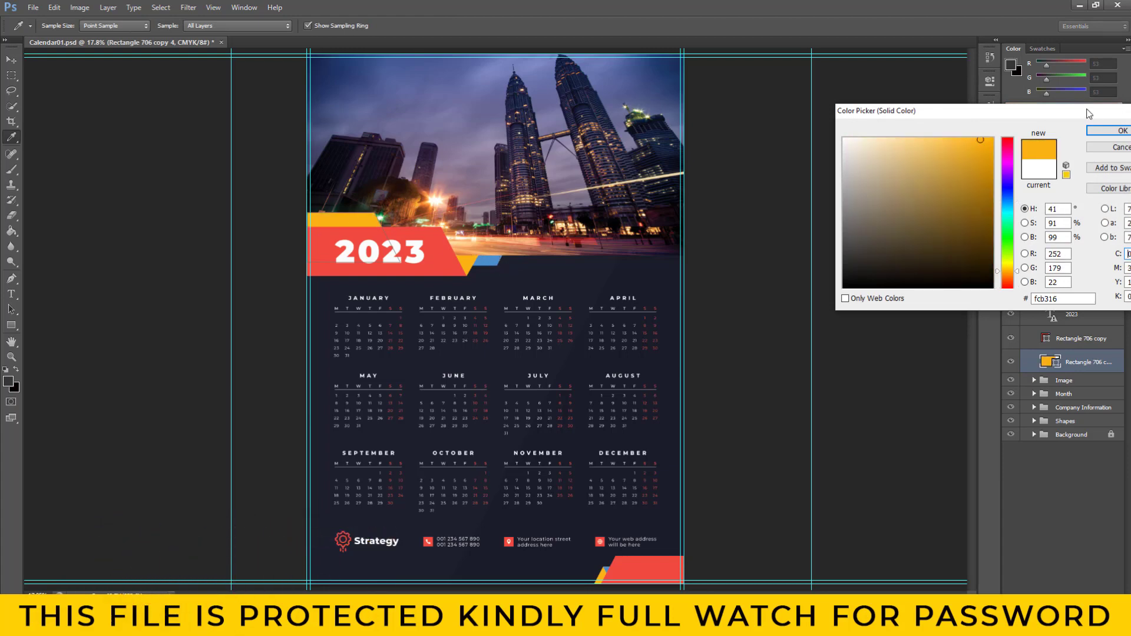
{"action": "left_click_drag", "start_coordinate": [1089, 113], "coordinate": [941, 98]}
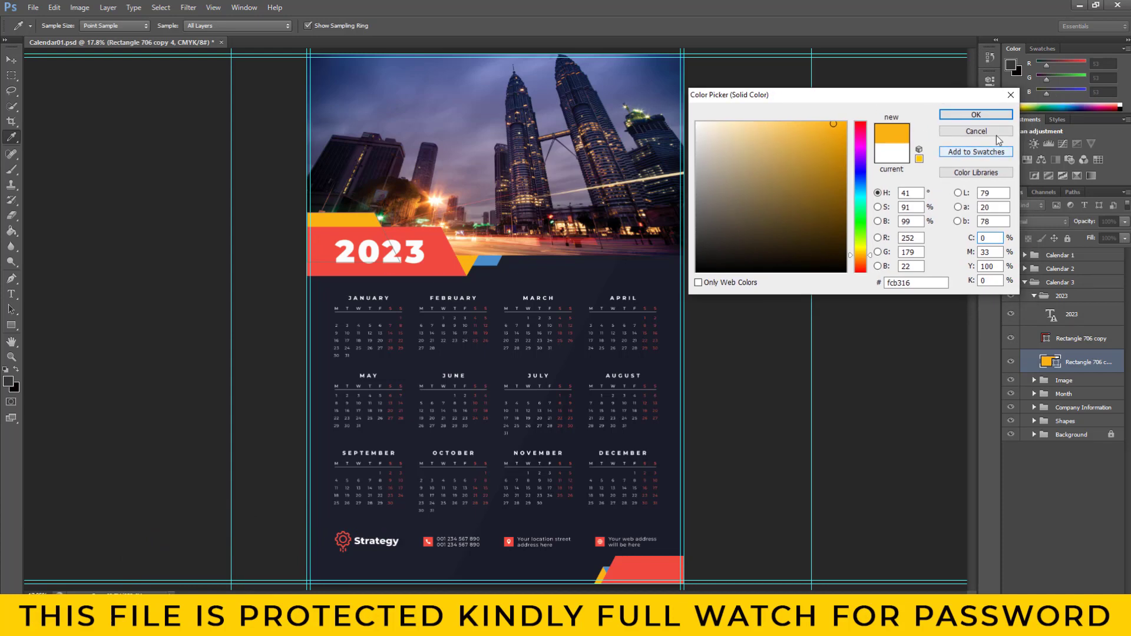
{"action": "key", "text": "Return"}
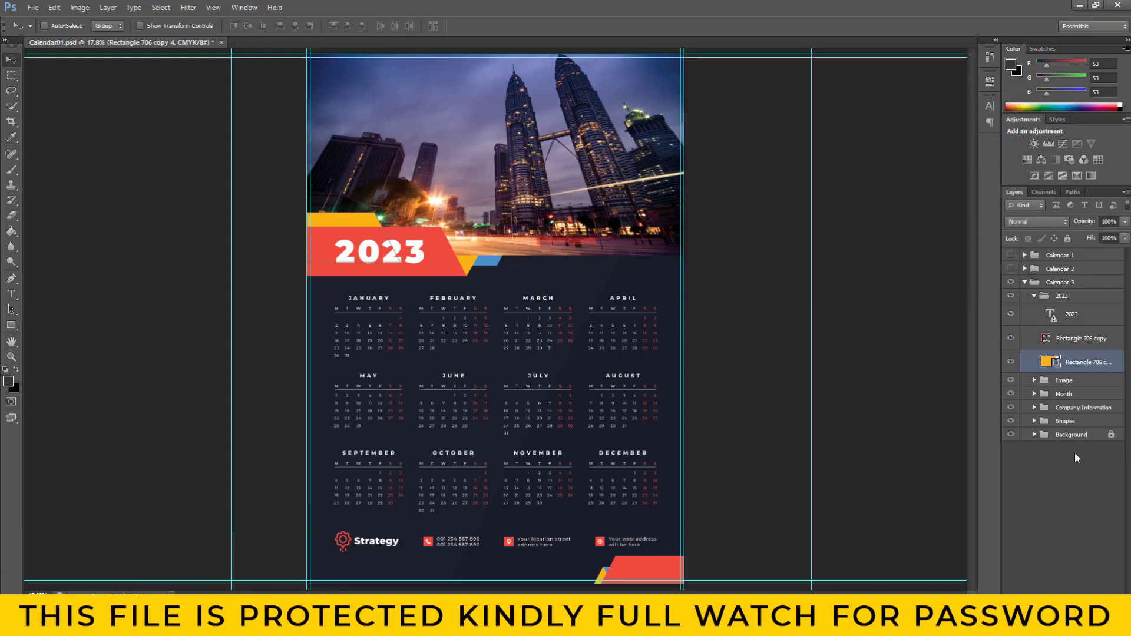
Expand Calendar 3's Month group and identify the January grid layer by toggling its visibility.
{"action": "left_click", "coordinate": [1010, 395]}
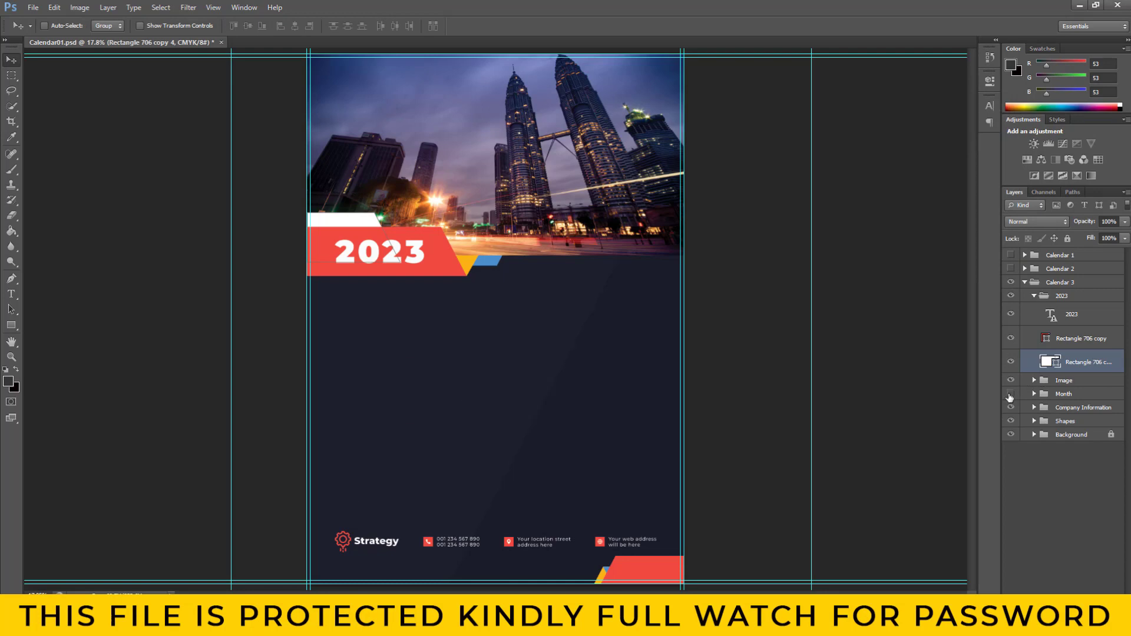
{"action": "left_click", "coordinate": [1010, 394]}
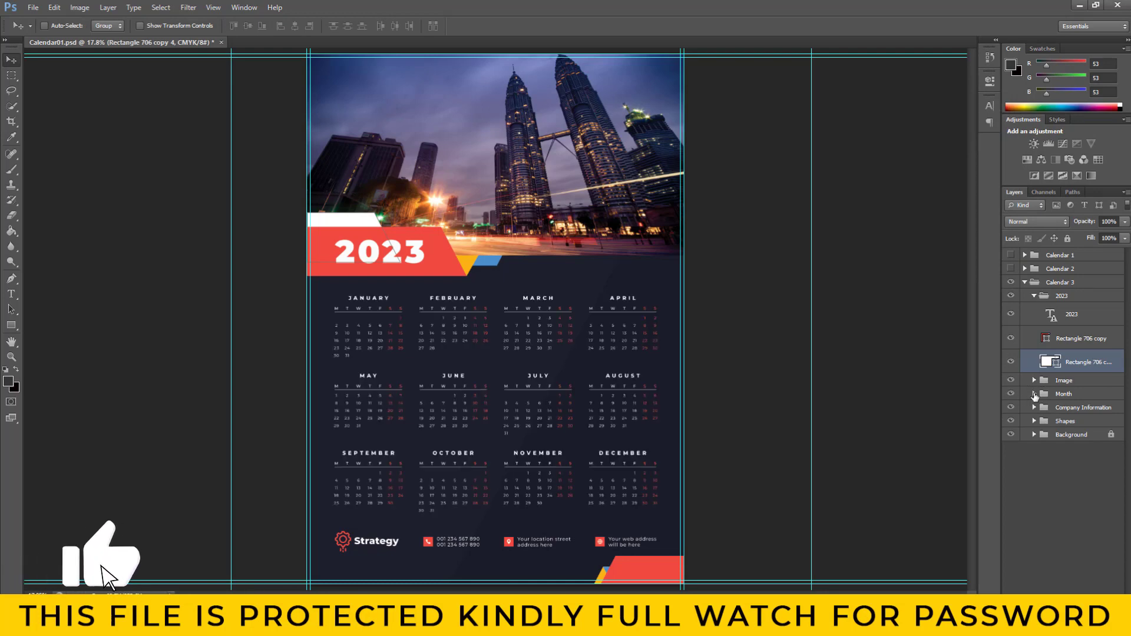
{"action": "left_click", "coordinate": [1035, 394]}
{"action": "left_click", "coordinate": [1087, 408]}
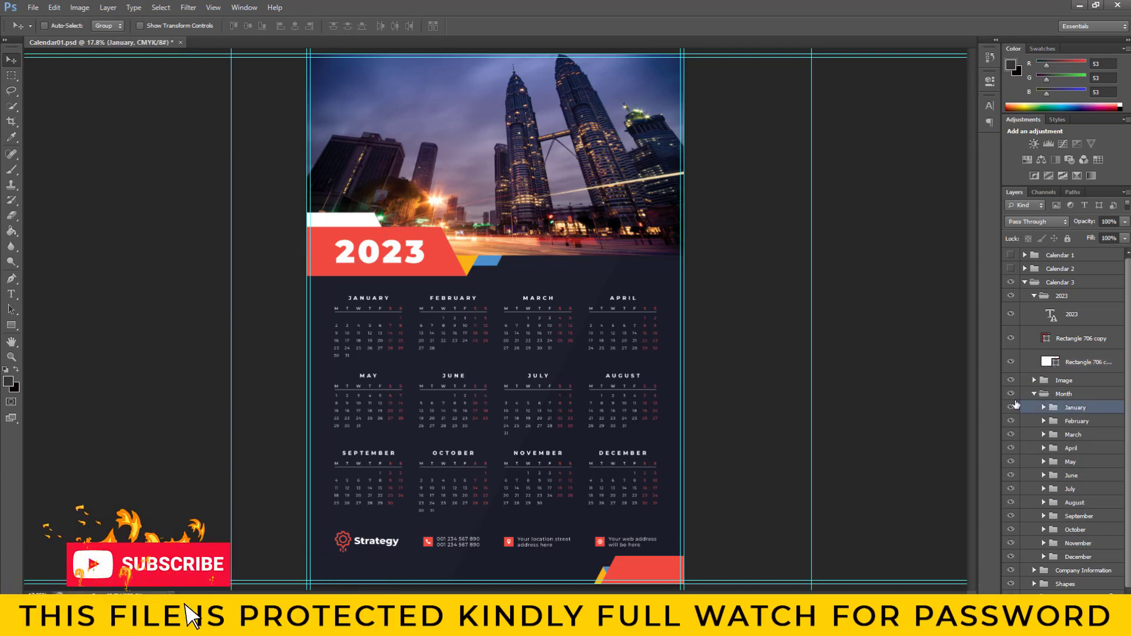
{"action": "left_click", "coordinate": [1010, 407]}
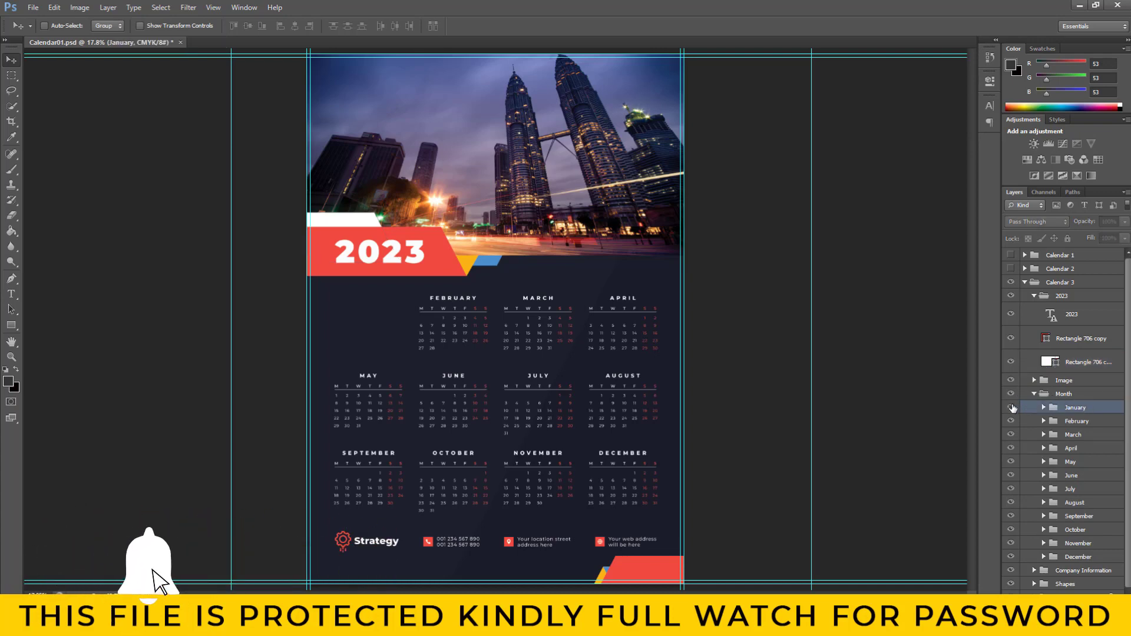
{"action": "left_click", "coordinate": [1011, 407]}
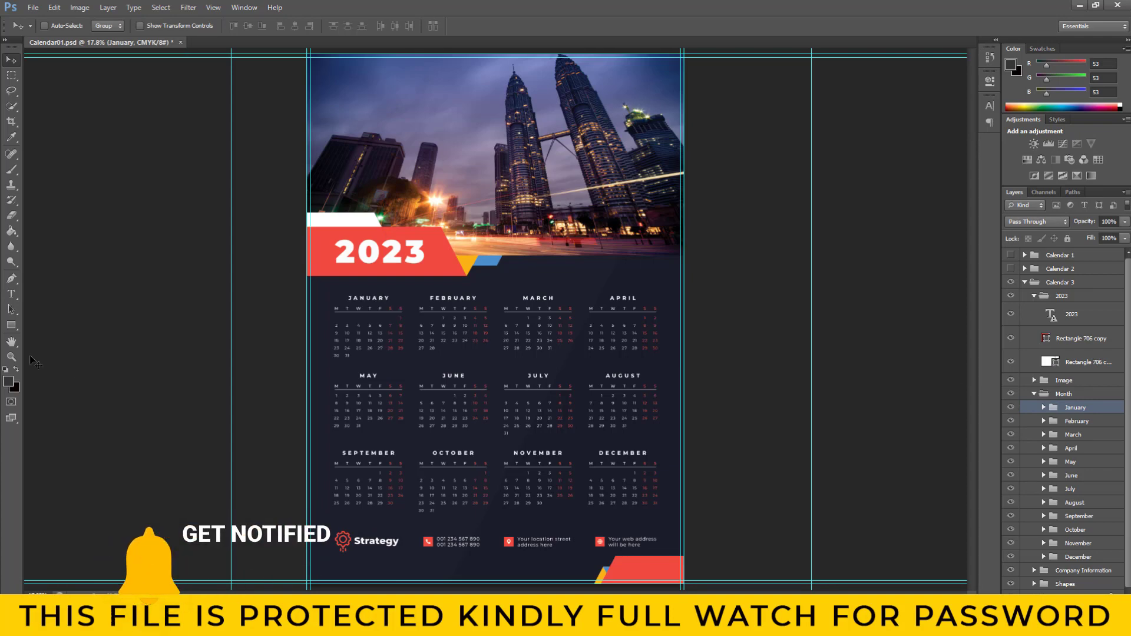
{"action": "left_click", "coordinate": [11, 357]}
Zoom in to 100% on the January grid and scroll it into view.
{"action": "left_click", "coordinate": [346, 313]}
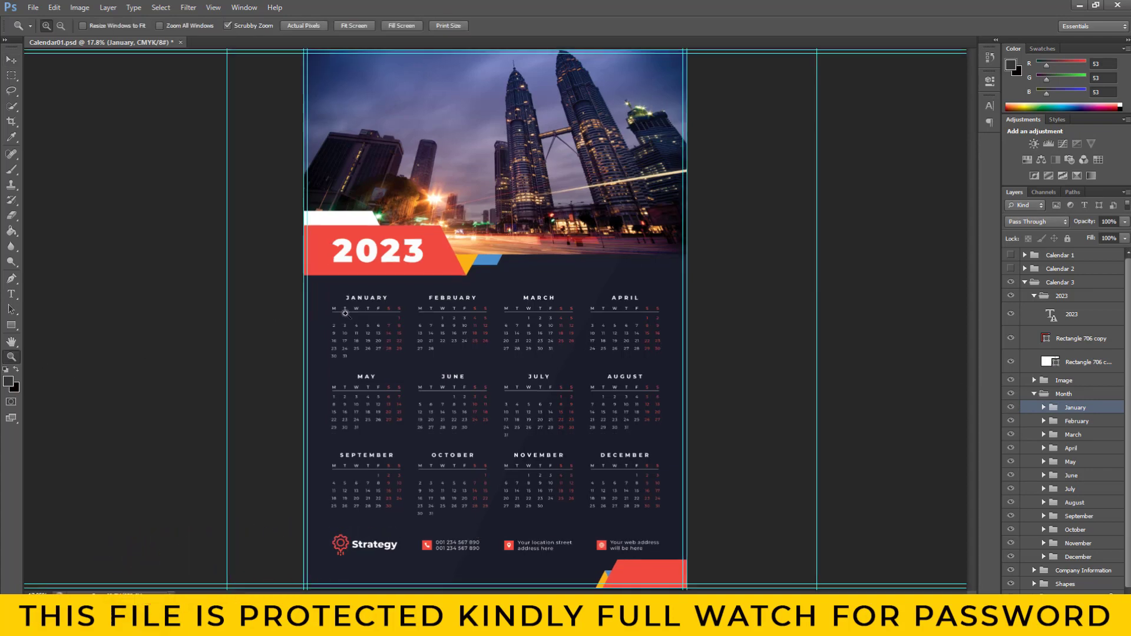
{"action": "left_click_drag", "start_coordinate": [345, 314], "coordinate": [349, 314]}
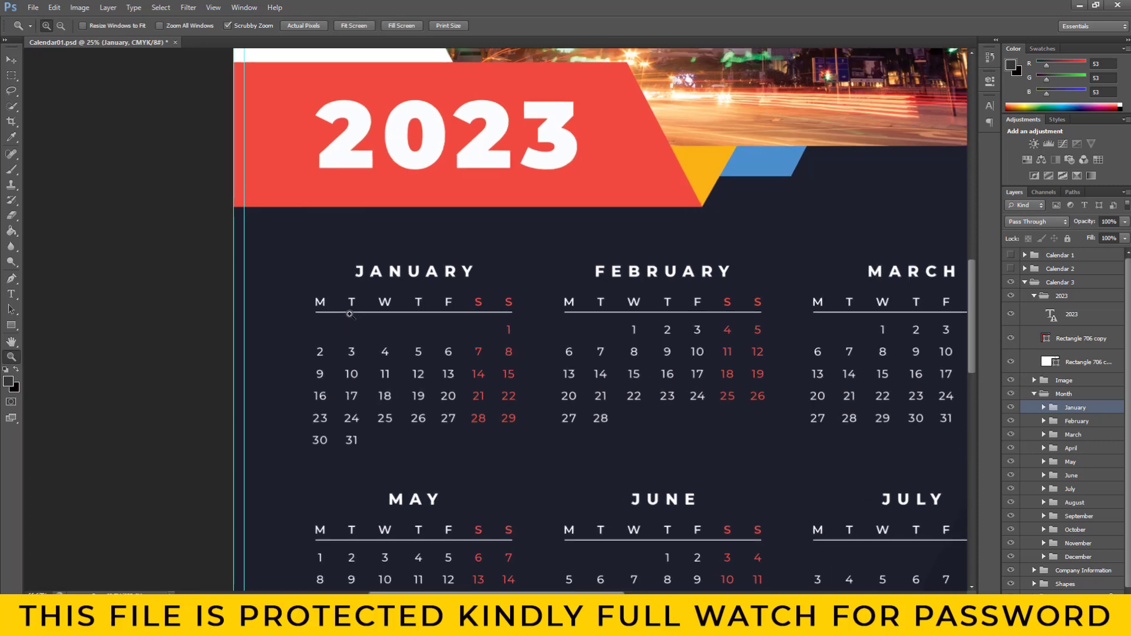
{"action": "left_click_drag", "start_coordinate": [455, 321], "coordinate": [521, 333]}
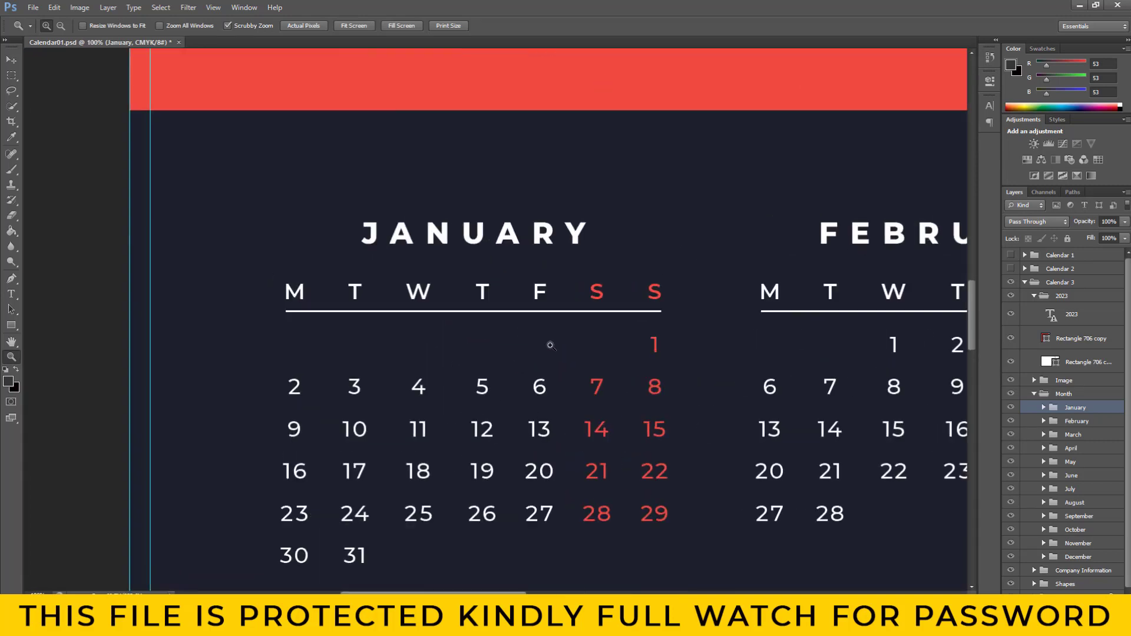
{"action": "scroll", "coordinate": [699, 339], "scroll_direction": "down", "scroll_amount": 3}
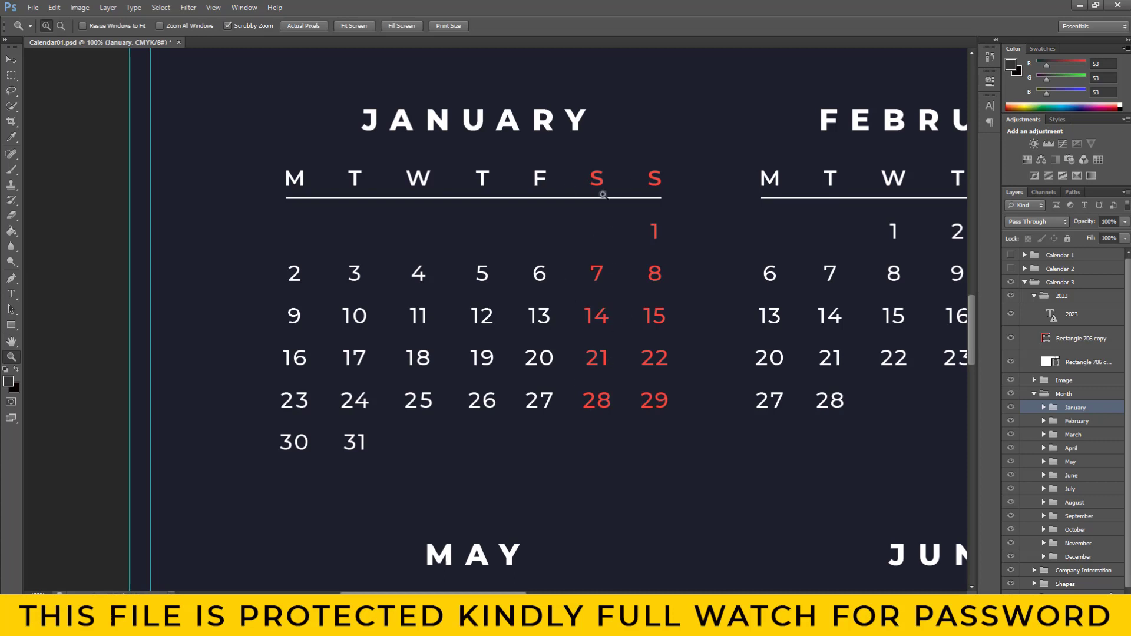
{"action": "left_click", "coordinate": [11, 59]}
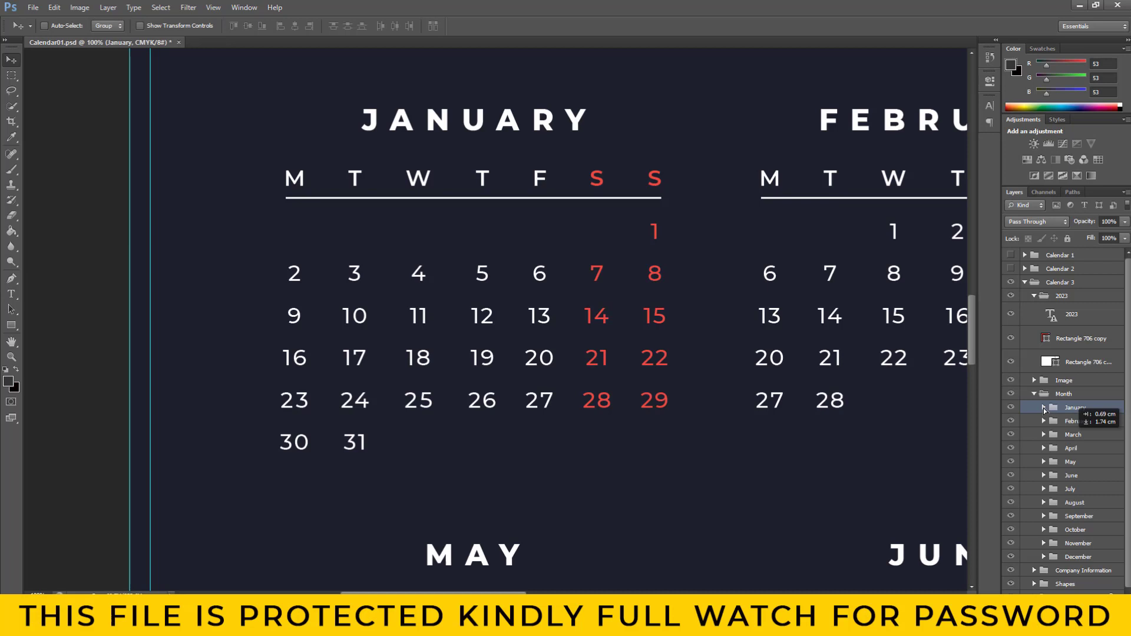
Expand January's group and Day folder, toggling visibility to identify the title, Date and Day layers.
{"action": "left_click", "coordinate": [1044, 407]}
{"action": "key", "text": "alt+bracketleft"}
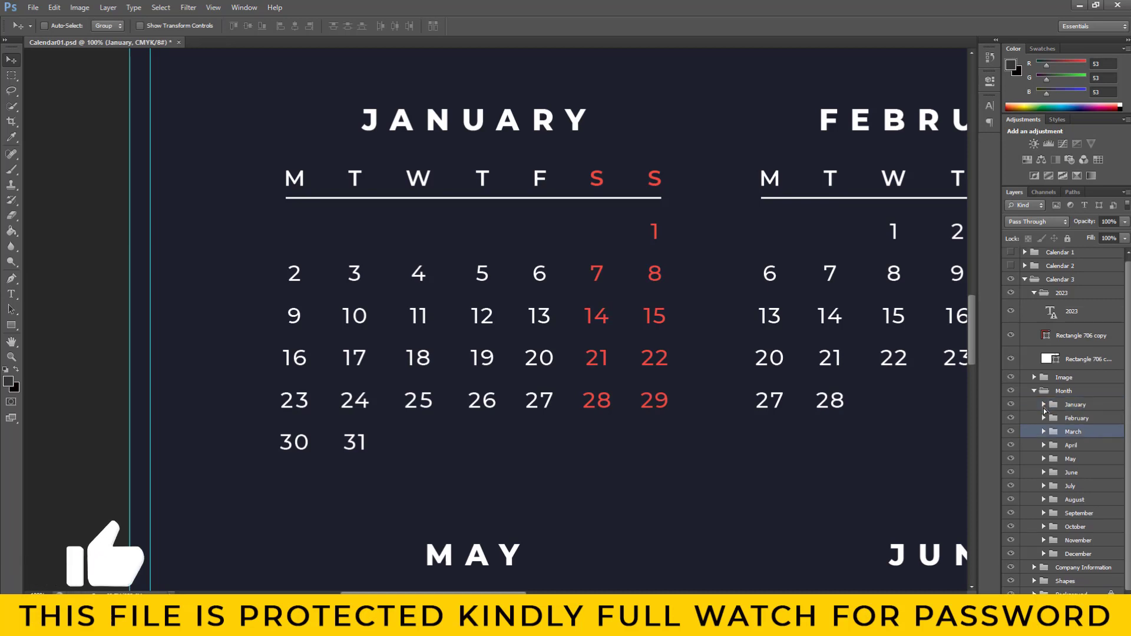
{"action": "key", "text": "alt+bracketleft"}
{"action": "key", "text": "alt+bracketleft"}
{"action": "key", "text": "alt+bracketleft"}
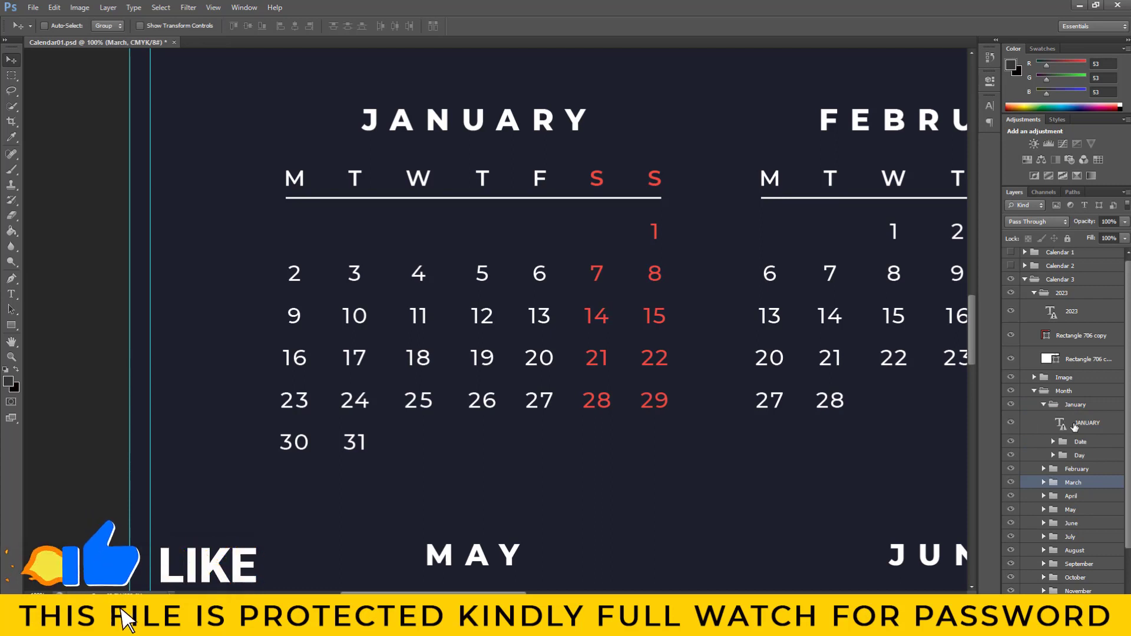
{"action": "left_click", "coordinate": [1069, 424]}
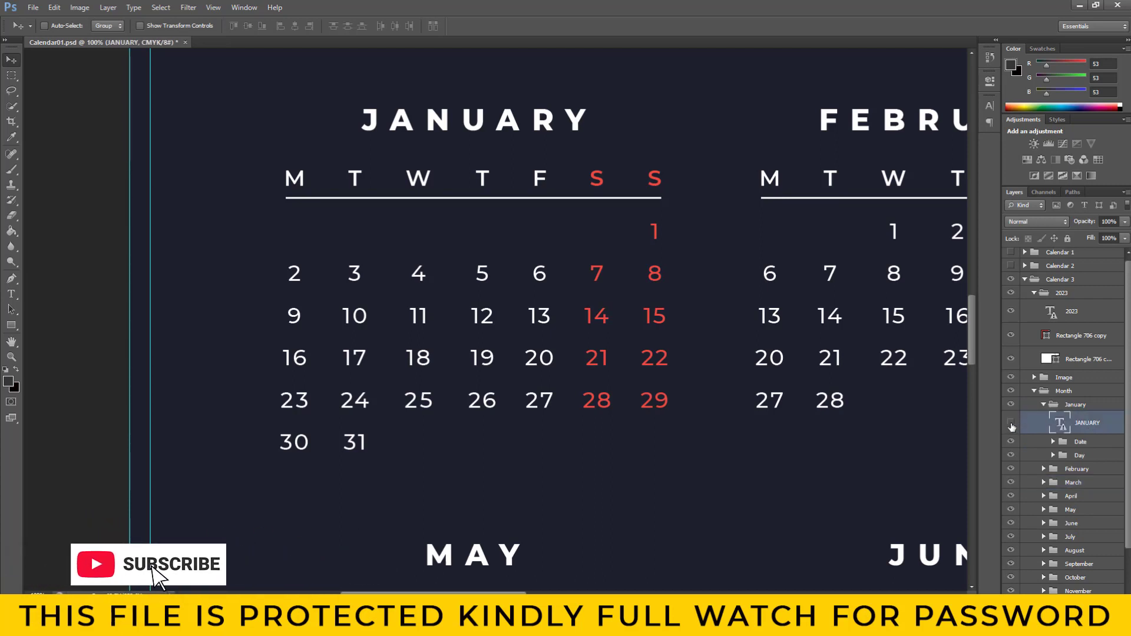
{"action": "left_click", "coordinate": [1011, 423]}
{"action": "left_click", "coordinate": [1011, 424]}
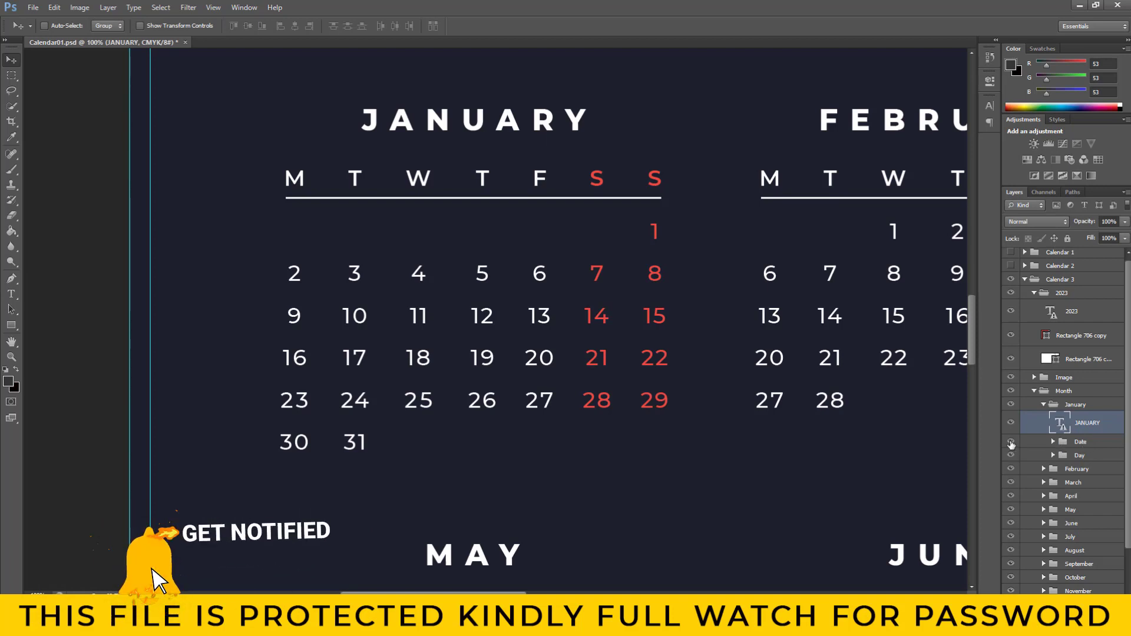
{"action": "left_click", "coordinate": [1011, 441]}
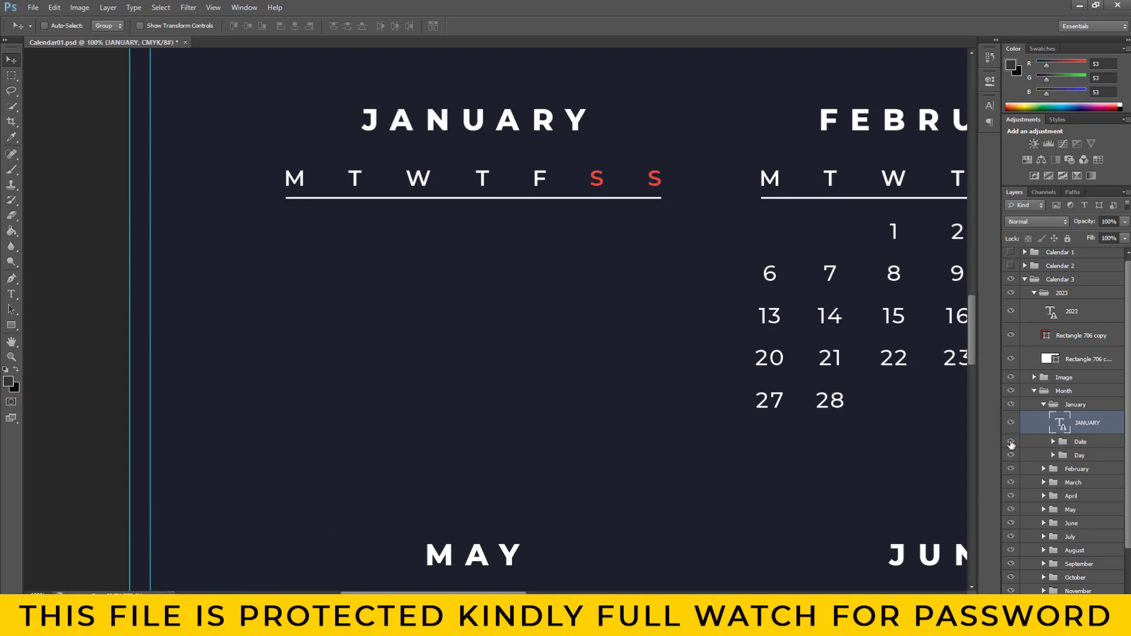
{"action": "left_click", "coordinate": [1010, 442]}
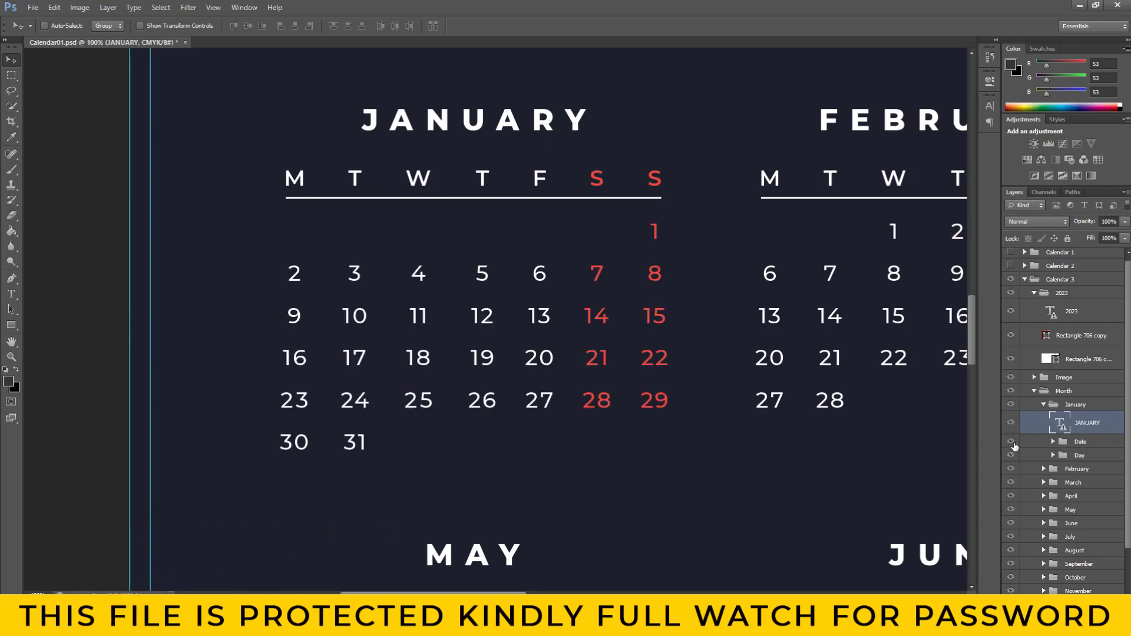
{"action": "left_click", "coordinate": [1053, 456]}
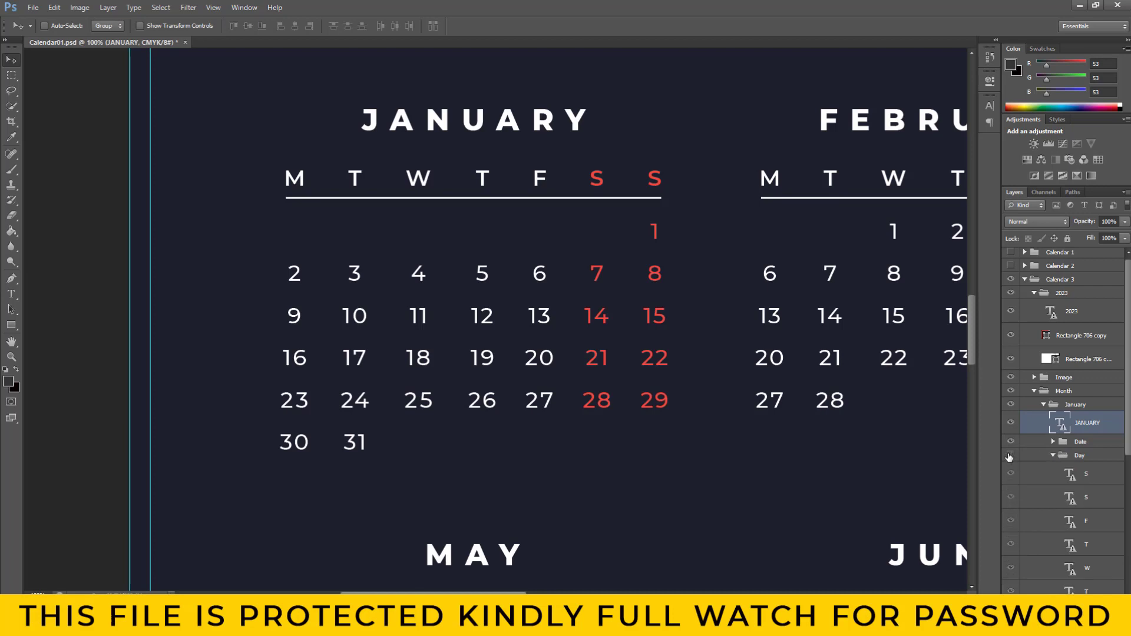
{"action": "left_click", "coordinate": [1009, 456]}
{"action": "left_click", "coordinate": [1010, 457]}
{"action": "scroll", "coordinate": [1083, 486], "scroll_direction": "down", "scroll_amount": 3}
Open the Saturday S heading layer for text editing and highlight the letter.
{"action": "left_click", "coordinate": [1083, 464]}
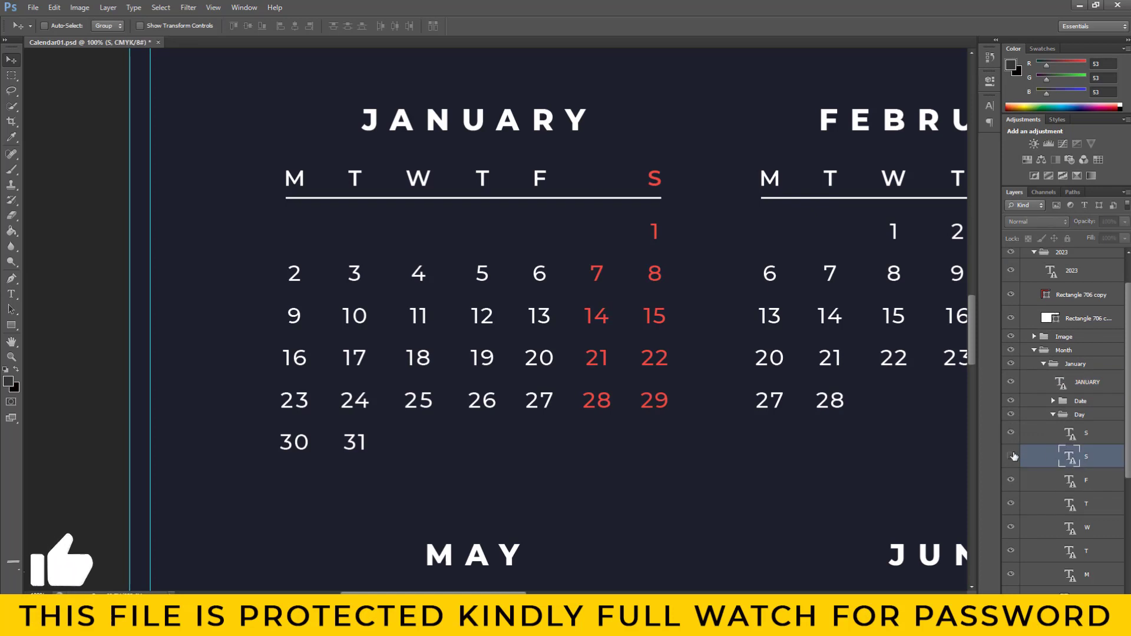
{"action": "left_click", "coordinate": [1011, 457]}
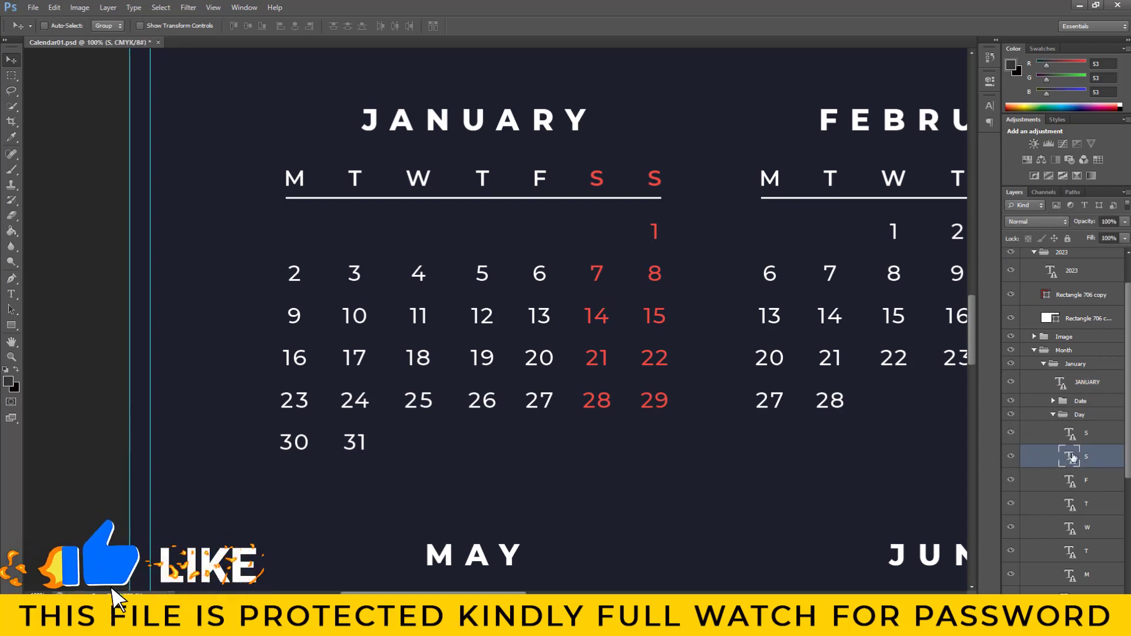
{"action": "double_click", "coordinate": [1071, 459]}
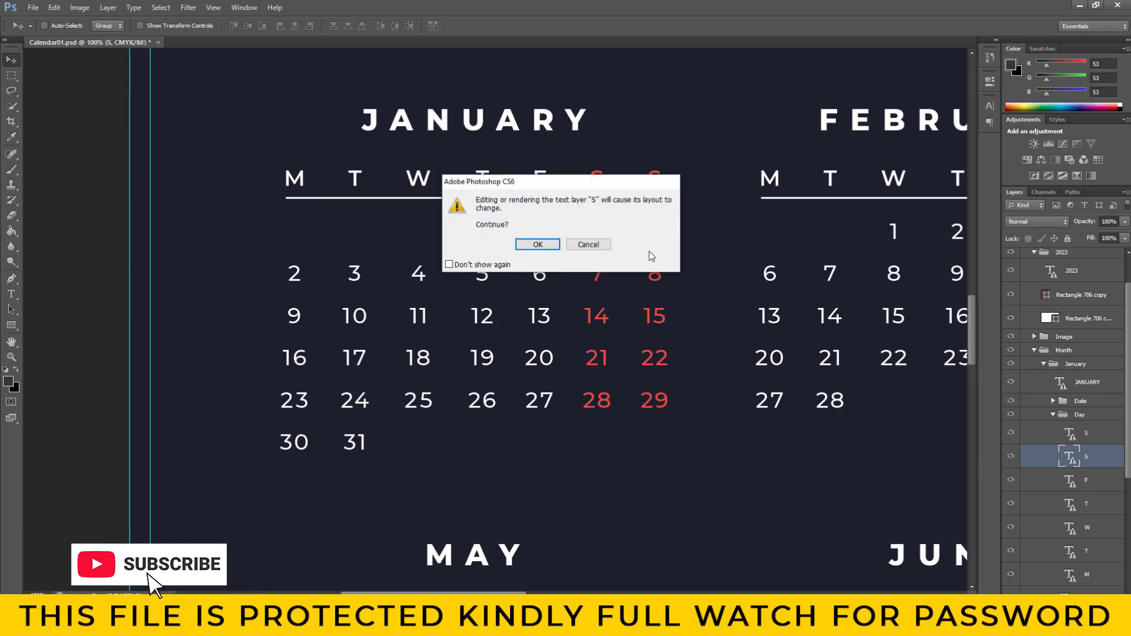
{"action": "left_click", "coordinate": [537, 242]}
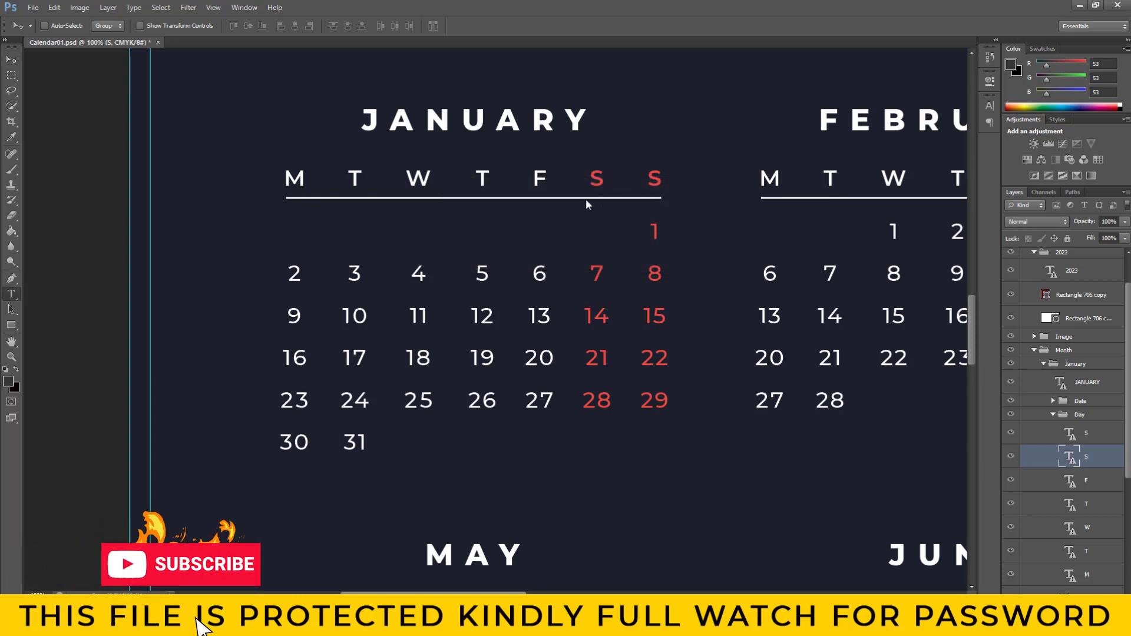
{"action": "double_click", "coordinate": [595, 180]}
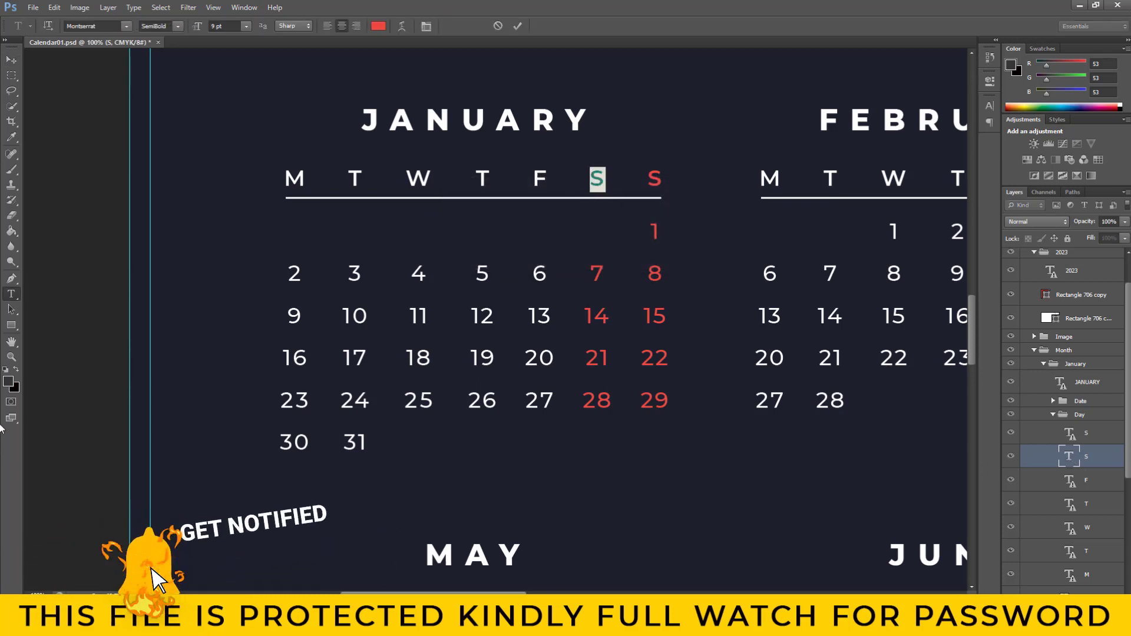
Recolour the Saturday S white, sampled from the JANUARY title, and finish the edit.
{"action": "left_click", "coordinate": [8, 382]}
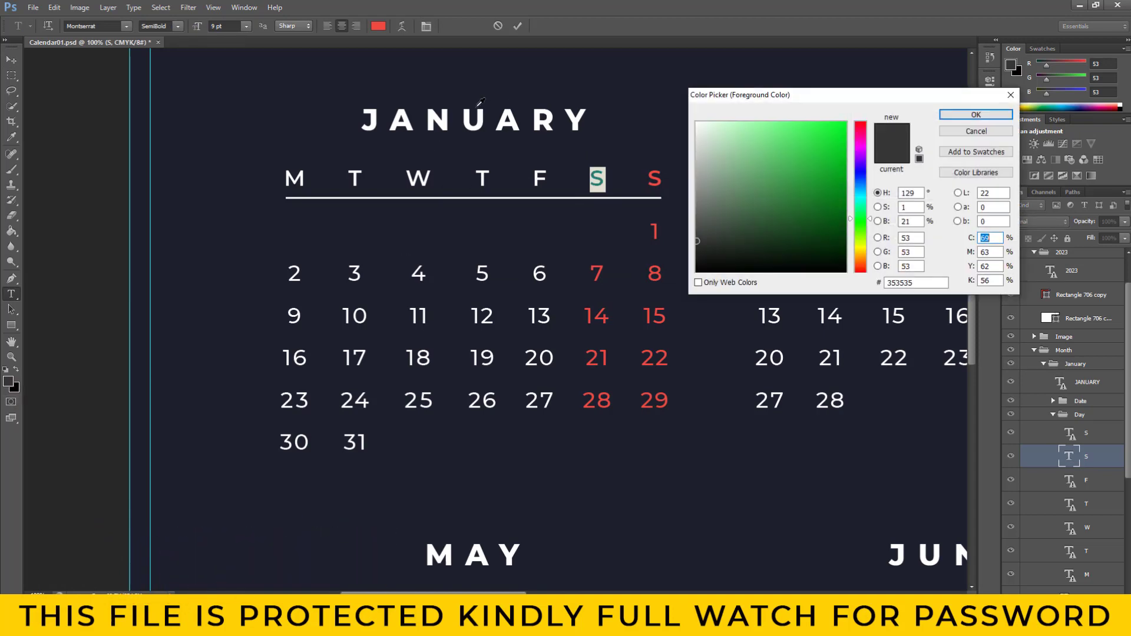
{"action": "left_click", "coordinate": [467, 115]}
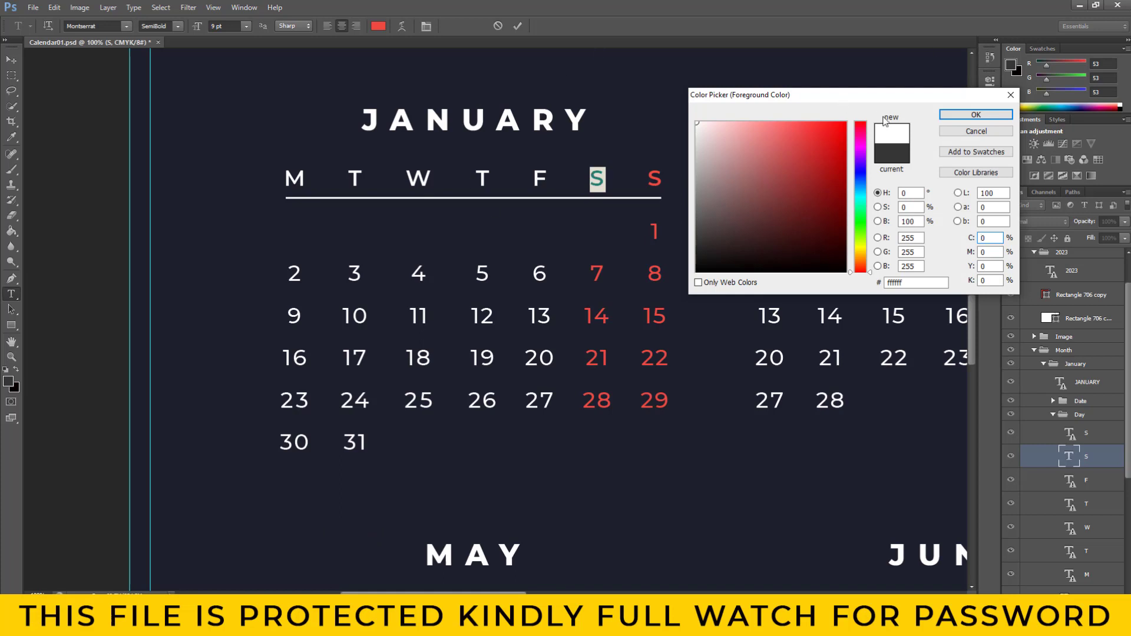
{"action": "left_click", "coordinate": [946, 116]}
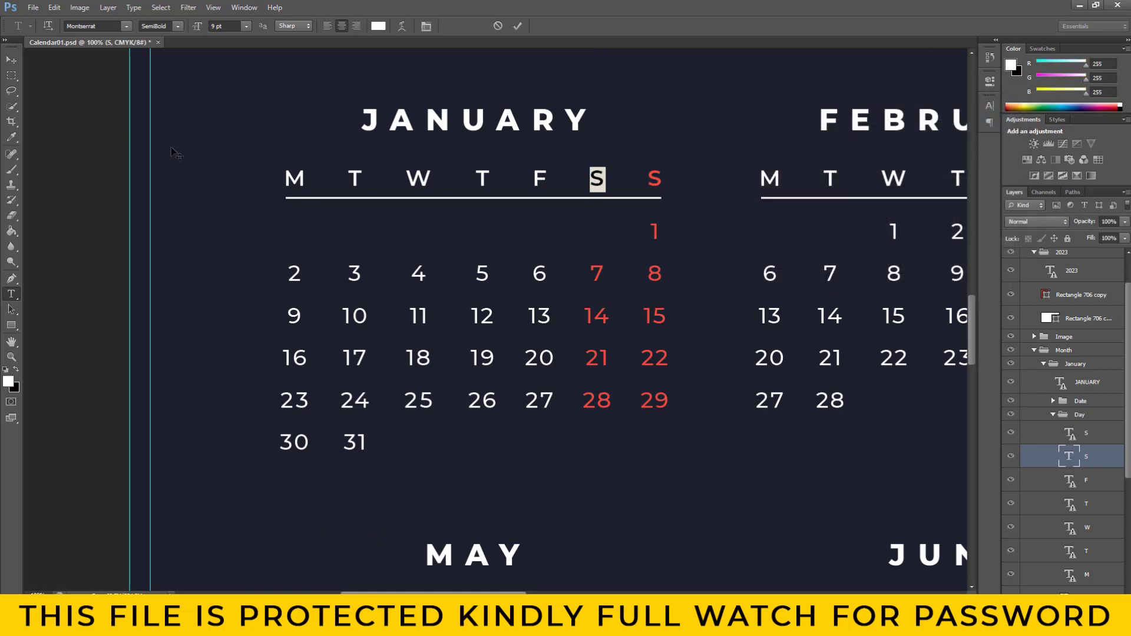
{"action": "key", "text": "v"}
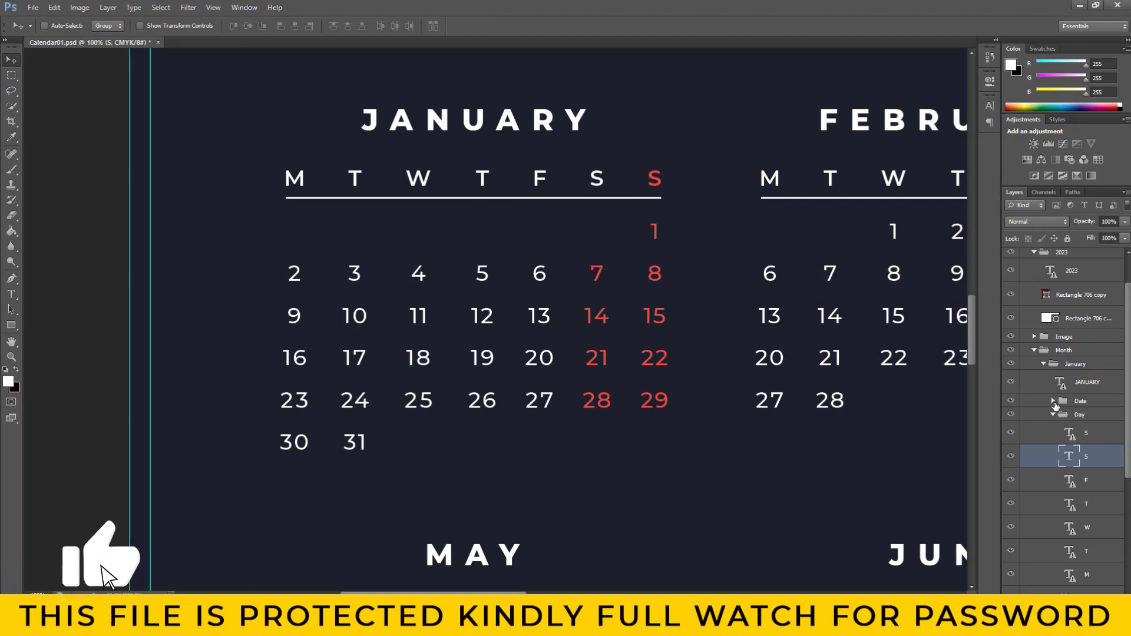
Expand January's Date group and scroll down to the date 7 layer.
{"action": "left_click", "coordinate": [1053, 400]}
{"action": "scroll", "coordinate": [1084, 460], "scroll_direction": "down", "scroll_amount": 3}
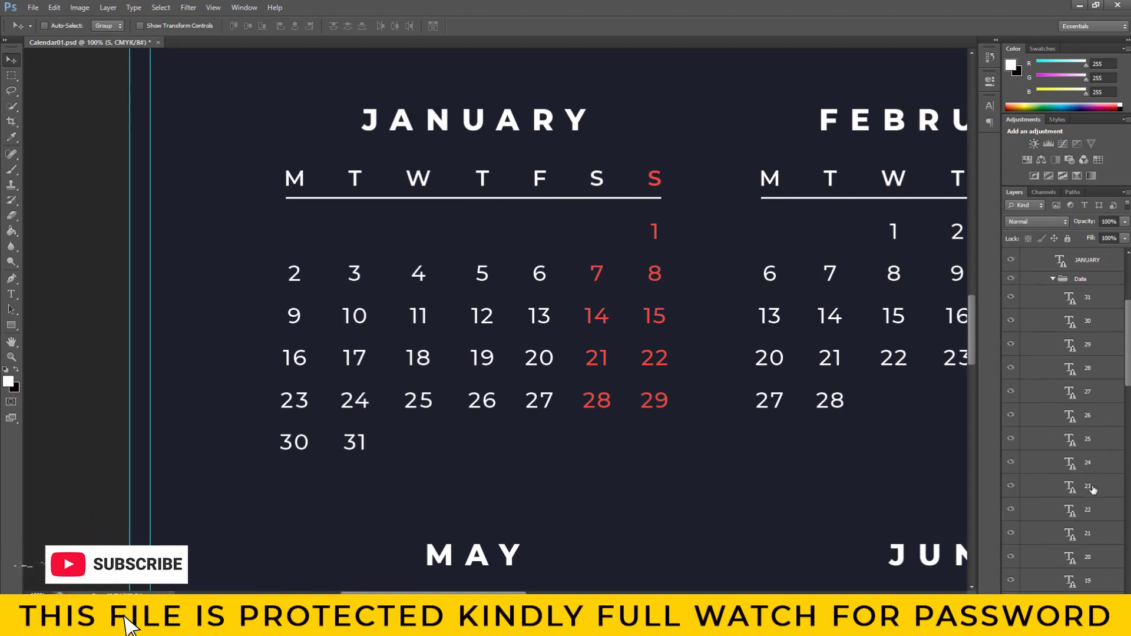
{"action": "scroll", "coordinate": [1093, 489], "scroll_direction": "down", "scroll_amount": 2}
{"action": "scroll", "coordinate": [1092, 489], "scroll_direction": "down", "scroll_amount": 2}
{"action": "scroll", "coordinate": [1092, 489], "scroll_direction": "down", "scroll_amount": 2}
{"action": "scroll", "coordinate": [1093, 489], "scroll_direction": "down", "scroll_amount": 2}
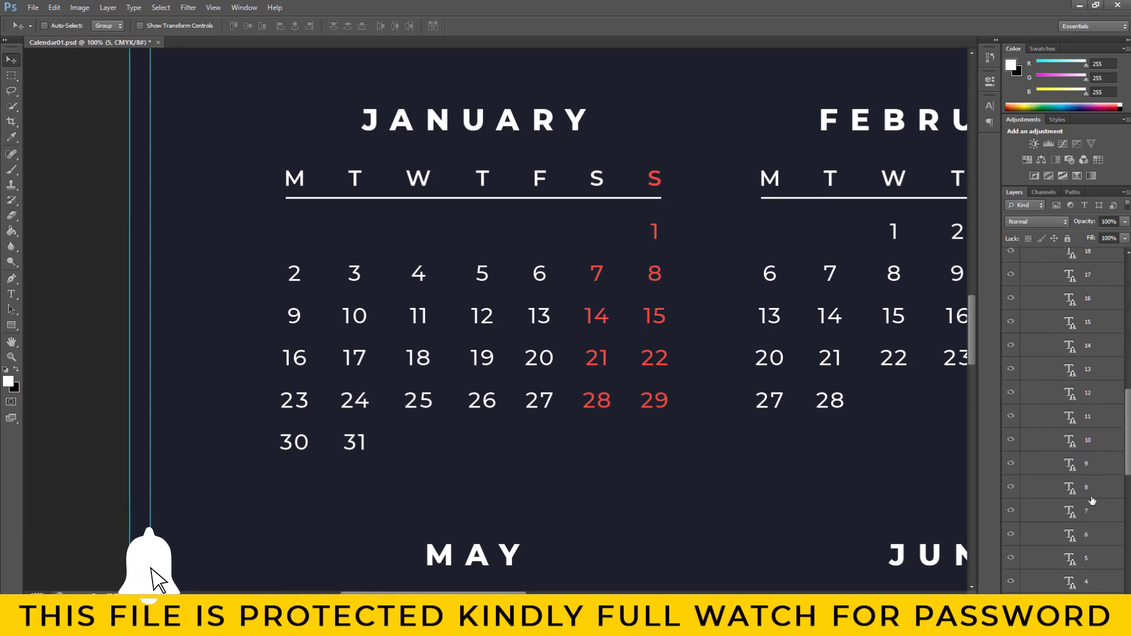
{"action": "scroll", "coordinate": [1090, 499], "scroll_direction": "down", "scroll_amount": 2}
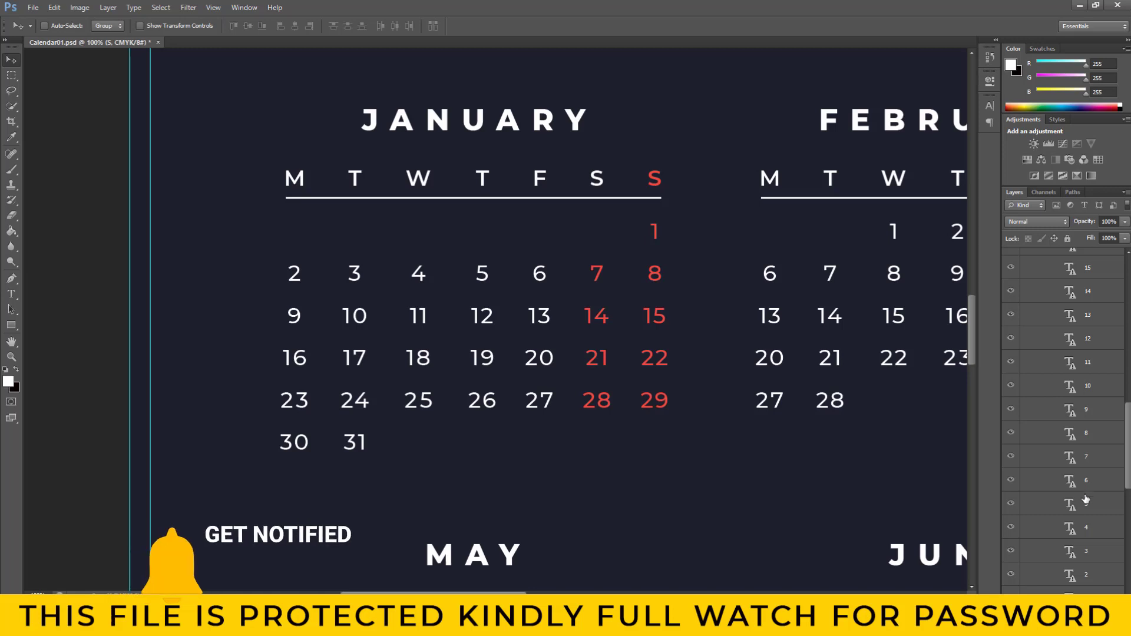
Edit the date 7 text and commit it recoloured white.
{"action": "left_click", "coordinate": [1071, 459]}
{"action": "double_click", "coordinate": [1071, 459]}
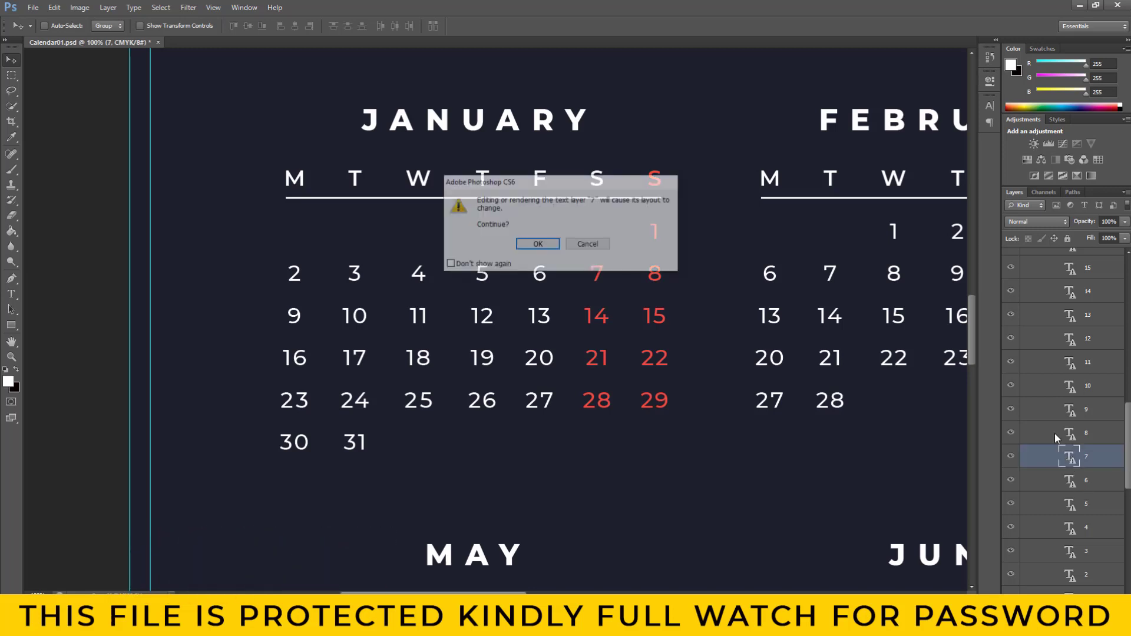
{"action": "left_click", "coordinate": [538, 245]}
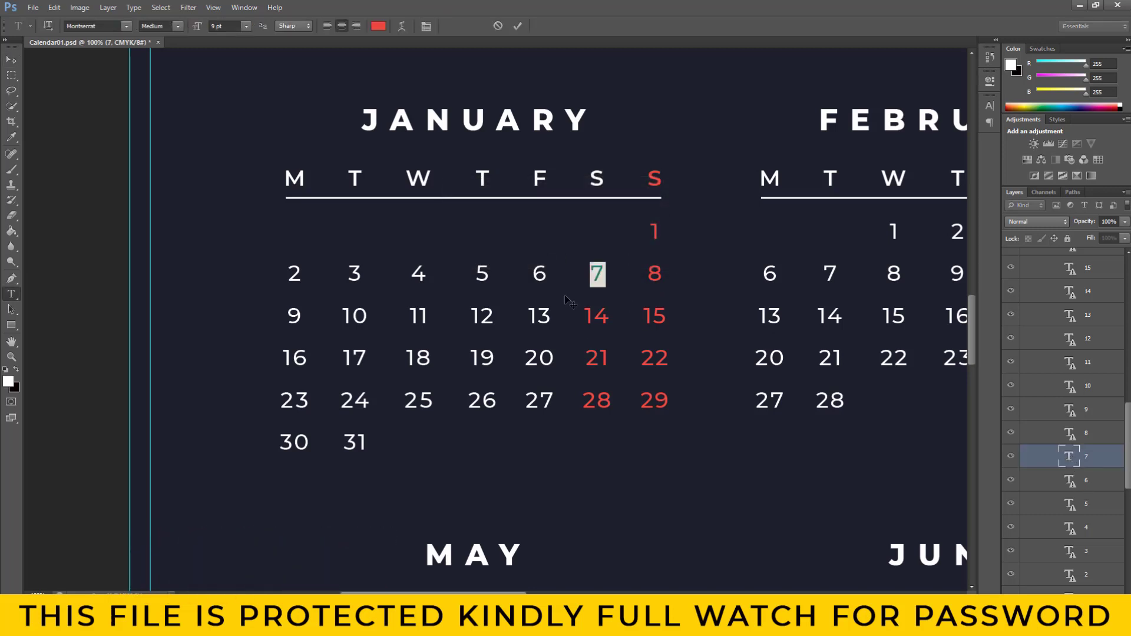
{"action": "left_click", "coordinate": [9, 382]}
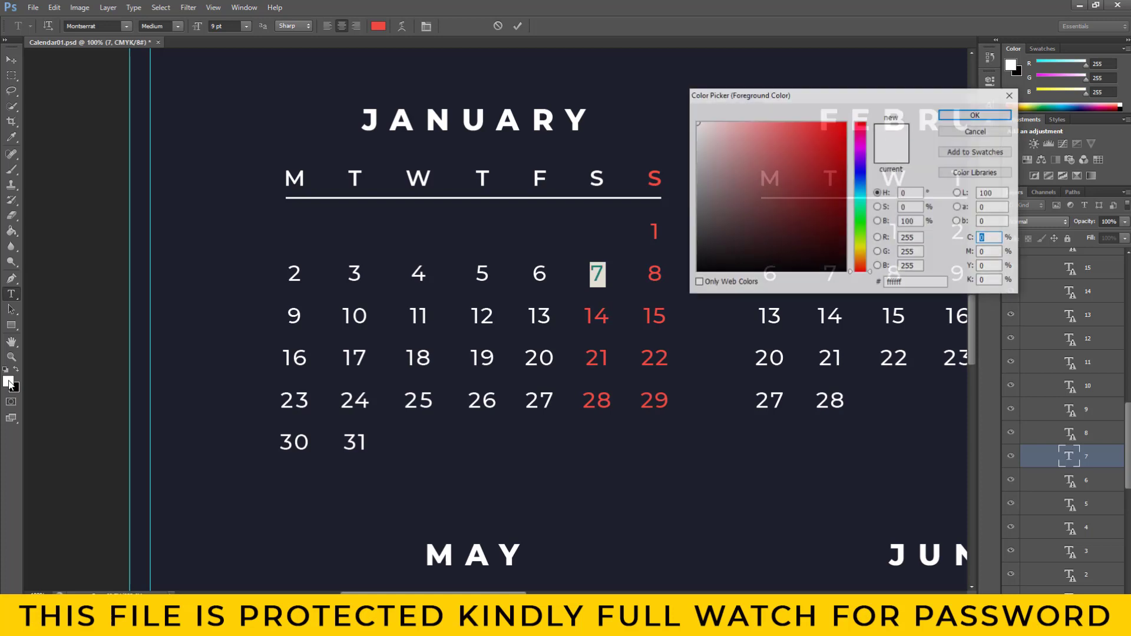
{"action": "left_click", "coordinate": [989, 119]}
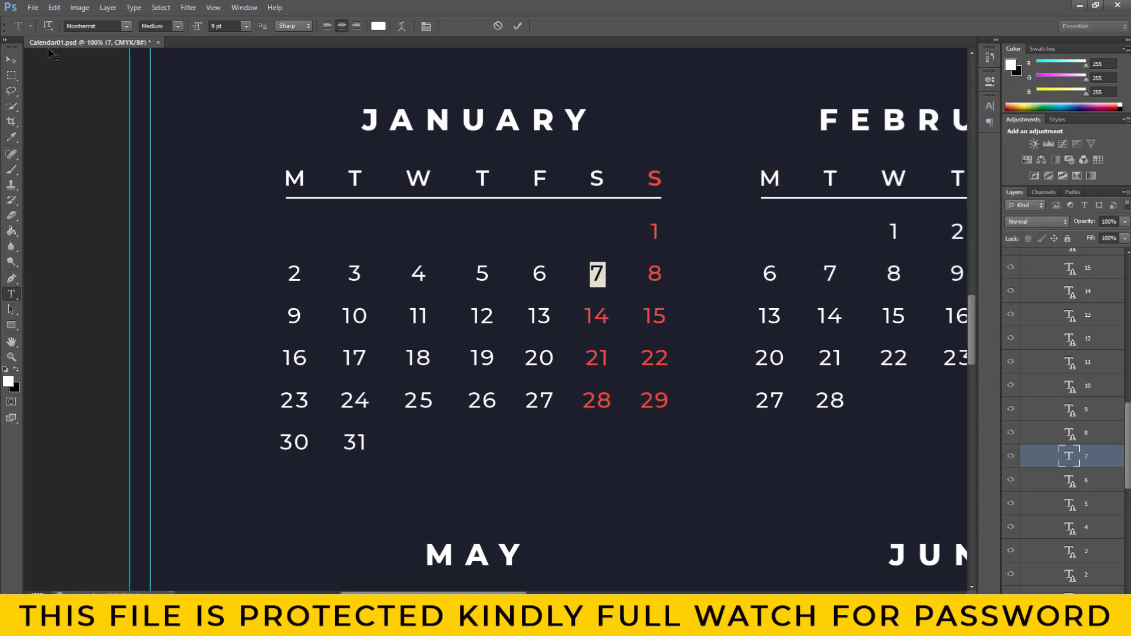
{"action": "left_click", "coordinate": [12, 65]}
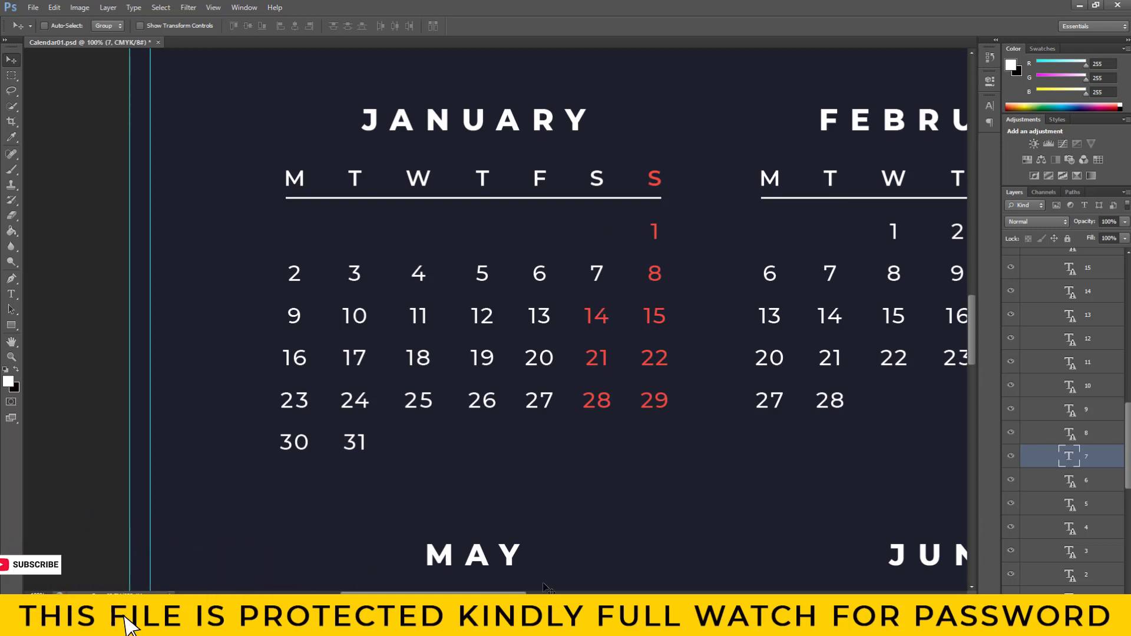
Scroll the canvas right to bring the February and March calendars into view.
{"action": "scroll", "coordinate": [707, 180], "scroll_direction": "right", "scroll_amount": 5}
{"action": "scroll", "coordinate": [707, 179], "scroll_direction": "right", "scroll_amount": 5}
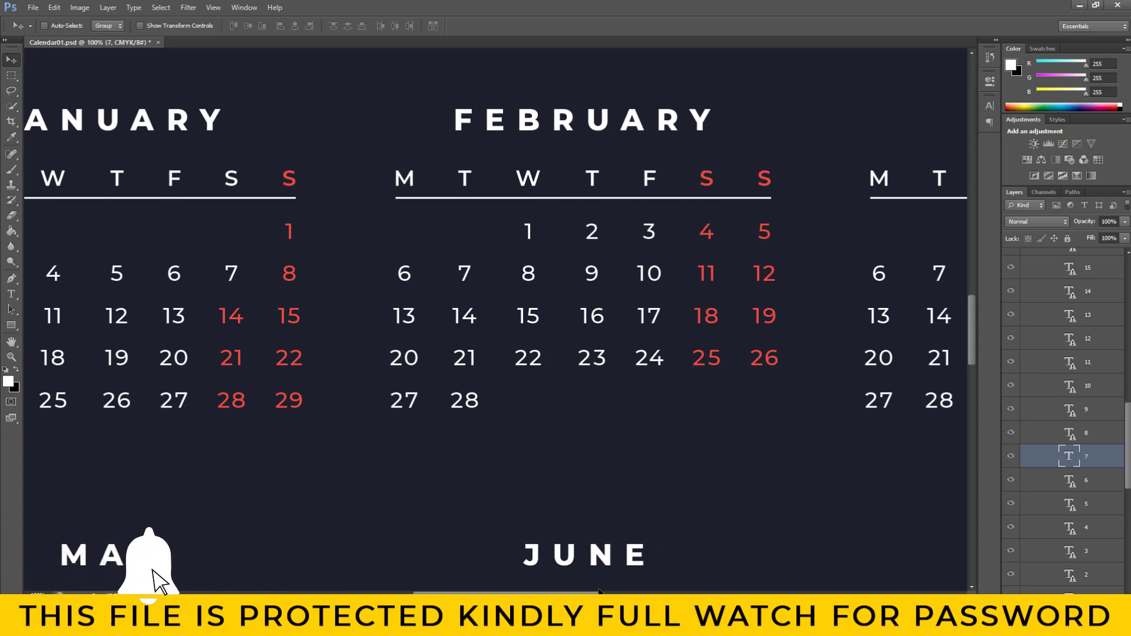
{"action": "scroll", "coordinate": [652, 172], "scroll_direction": "right", "scroll_amount": 3}
{"action": "scroll", "coordinate": [653, 172], "scroll_direction": "right", "scroll_amount": 3}
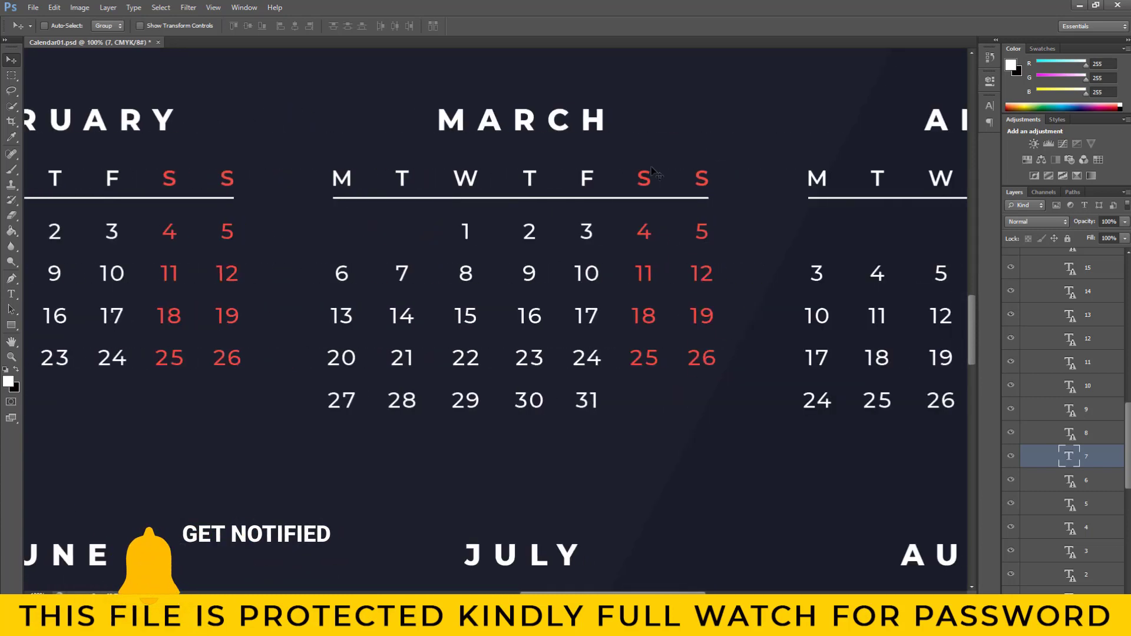